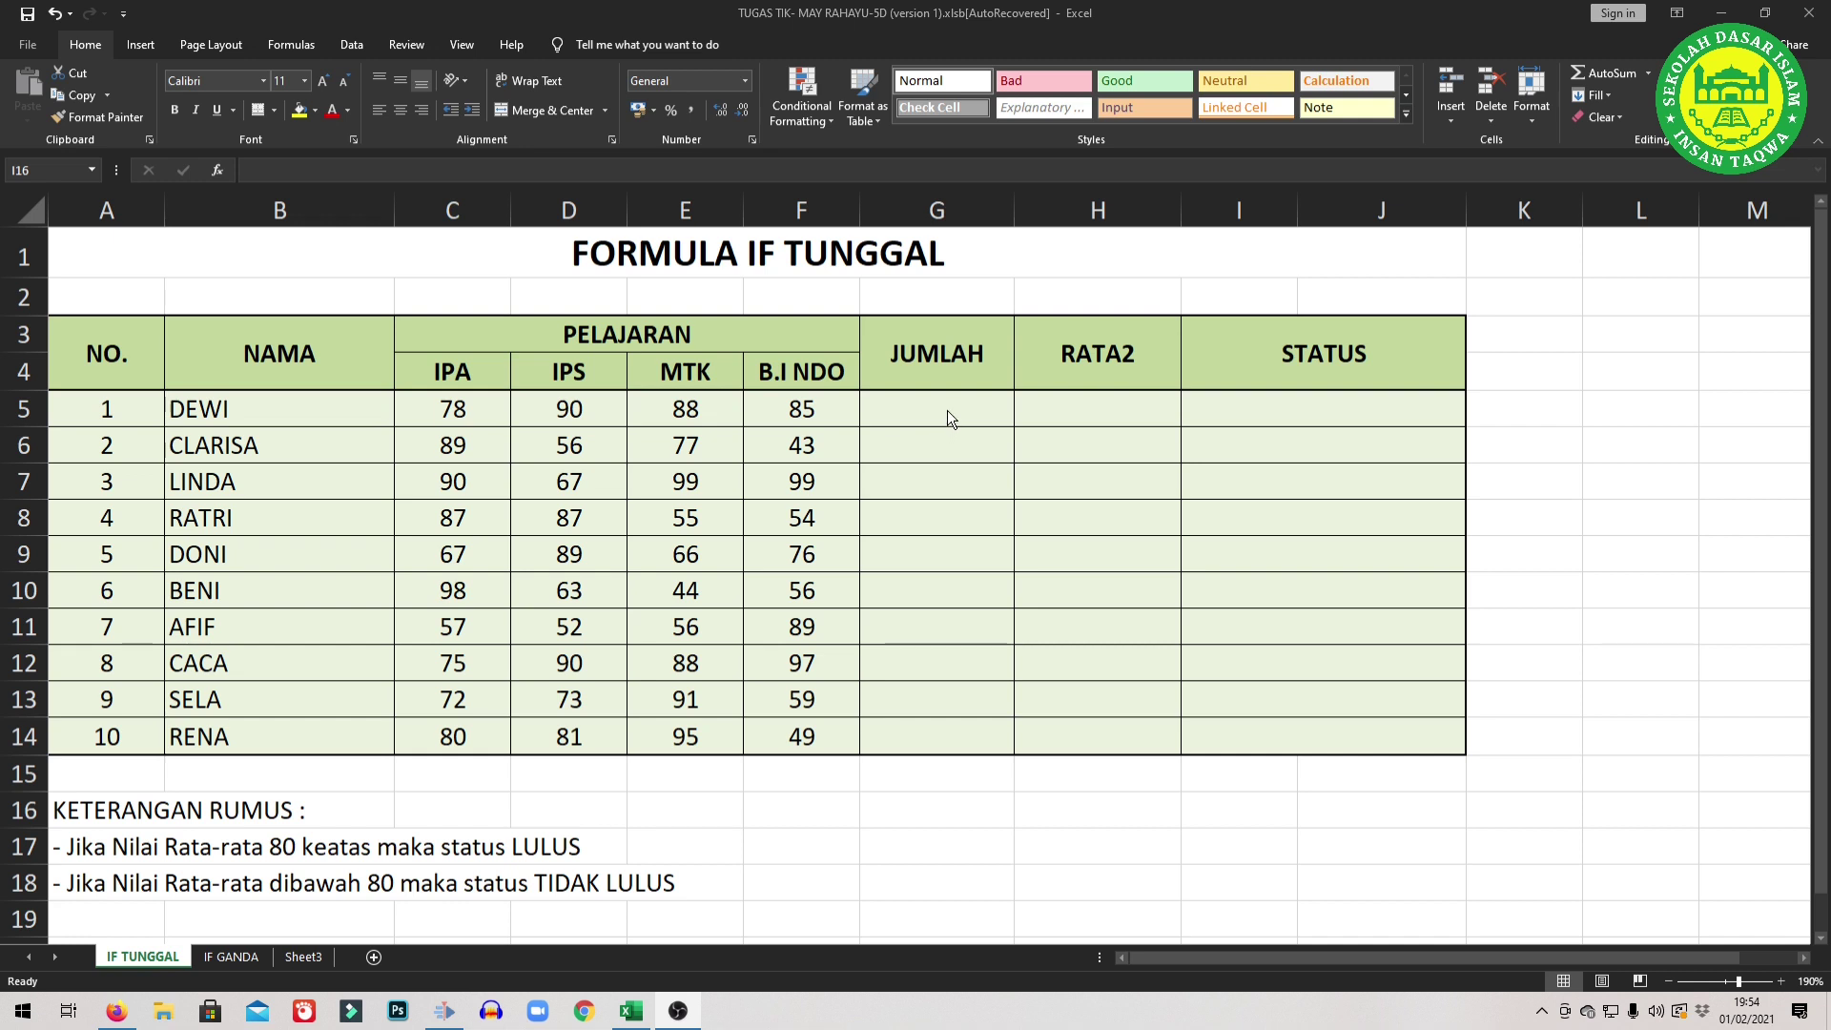
Total the first row's four subject scores in G5 with =SUM(C5:F5) and fill the formula down to G14.
click(947, 411)
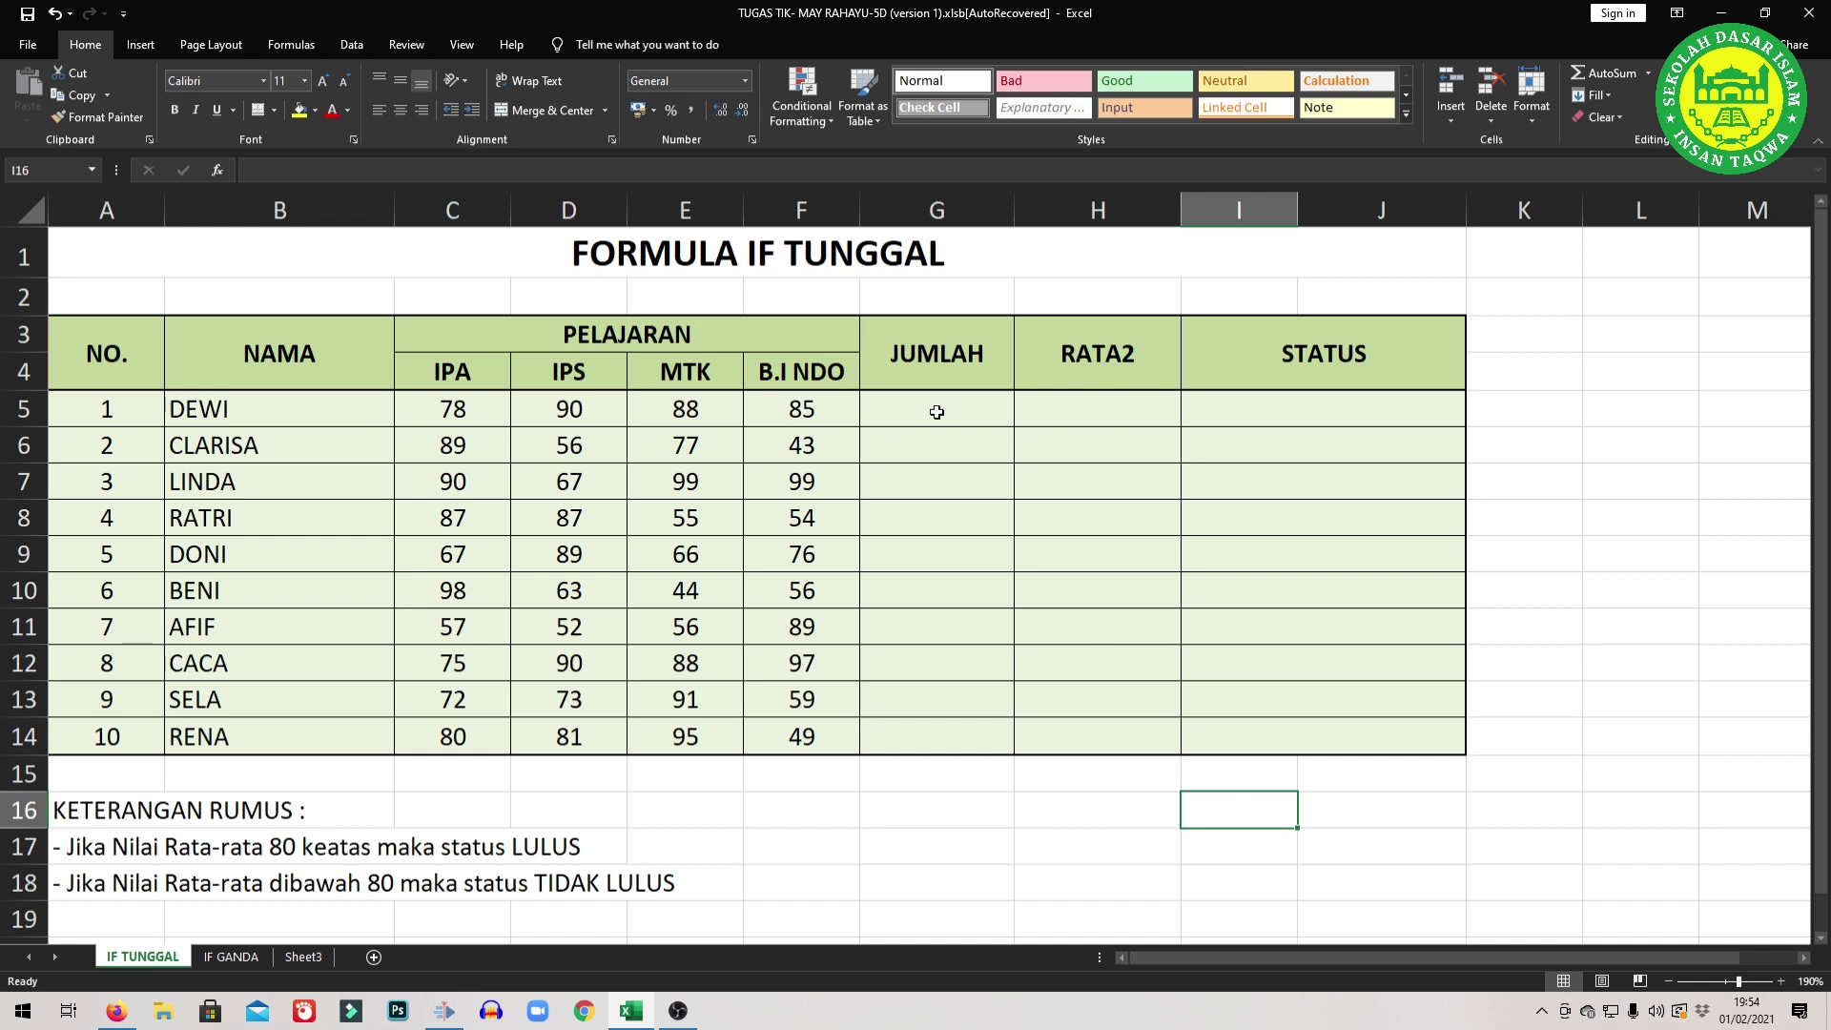
click(937, 412)
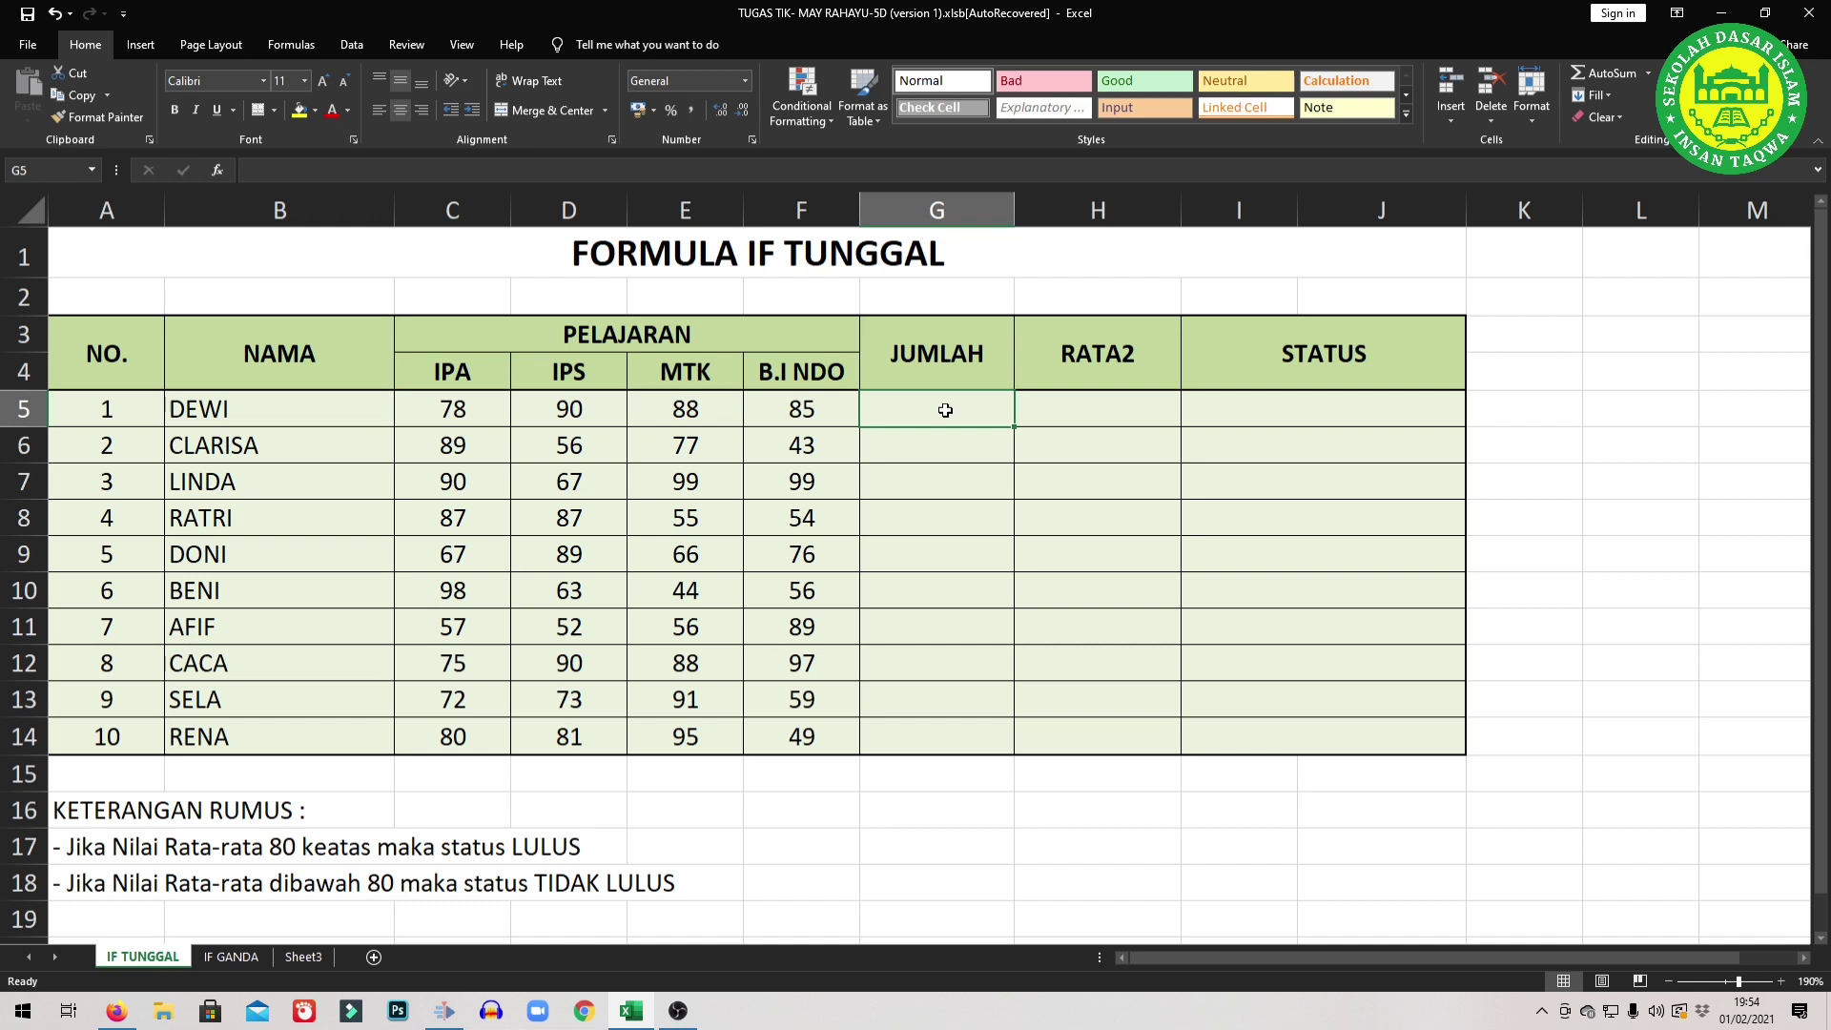
text(=)
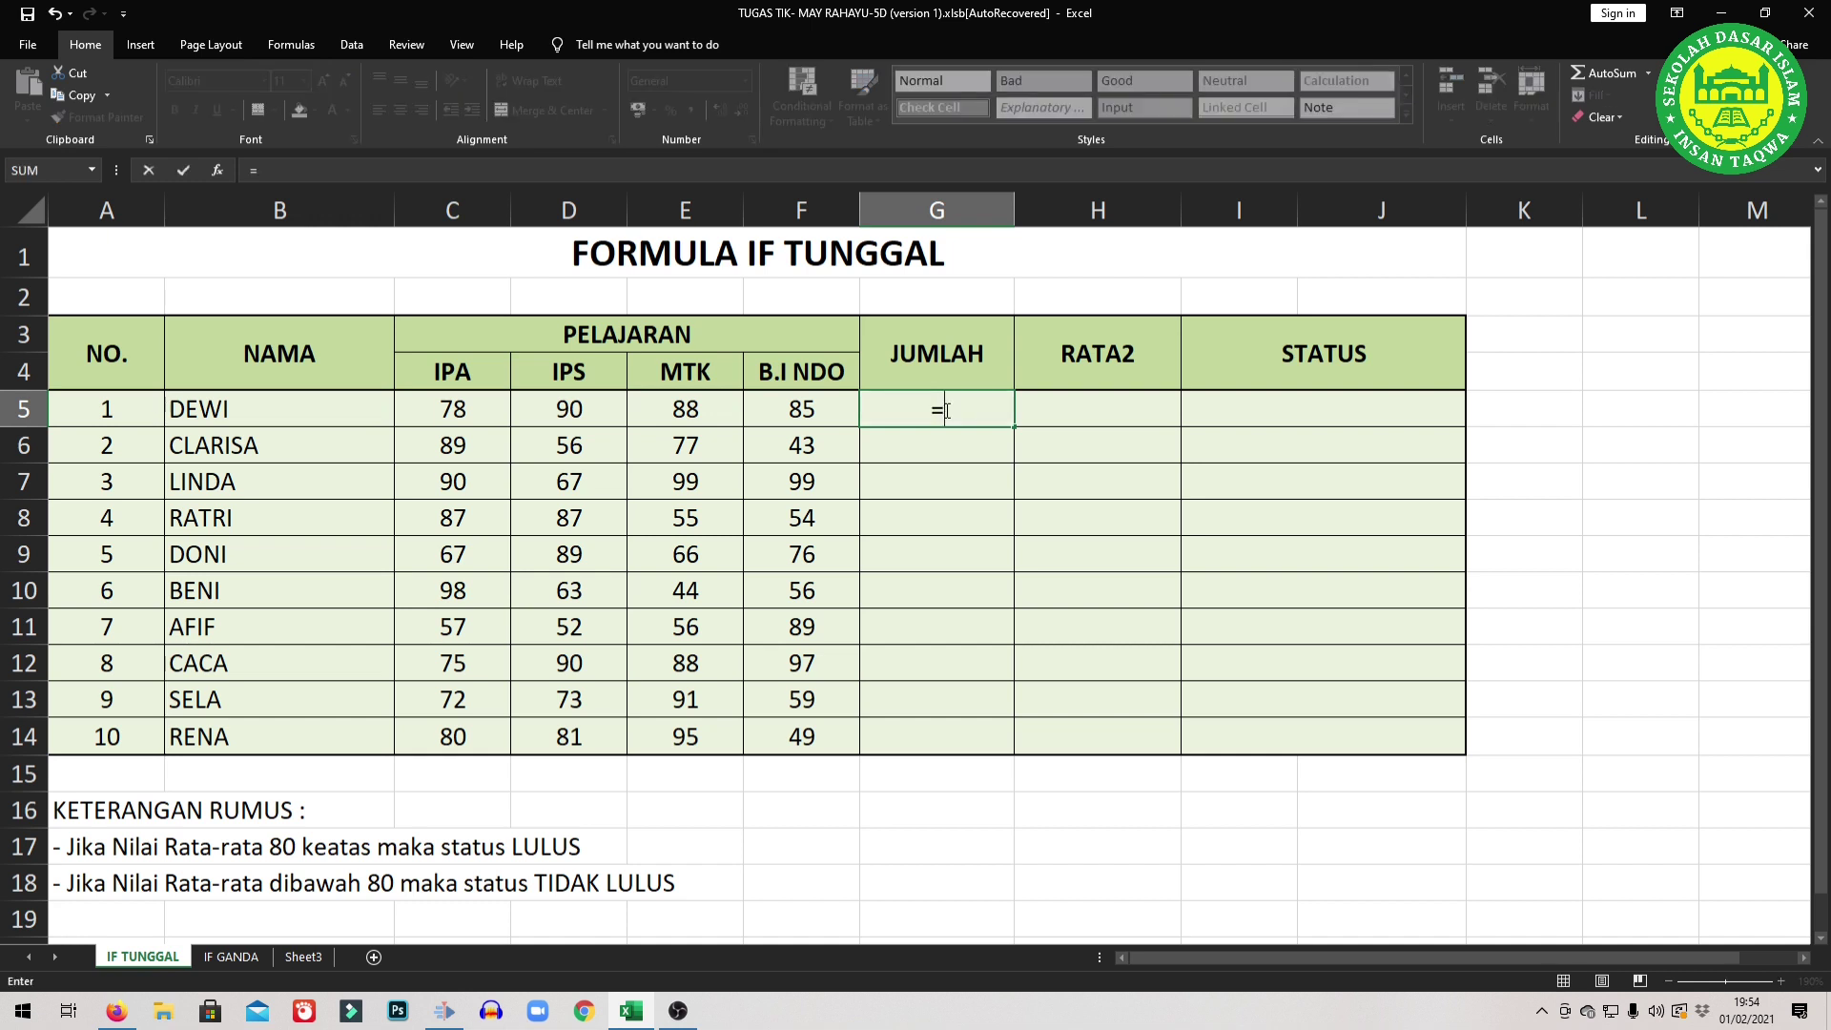
text(SUM)
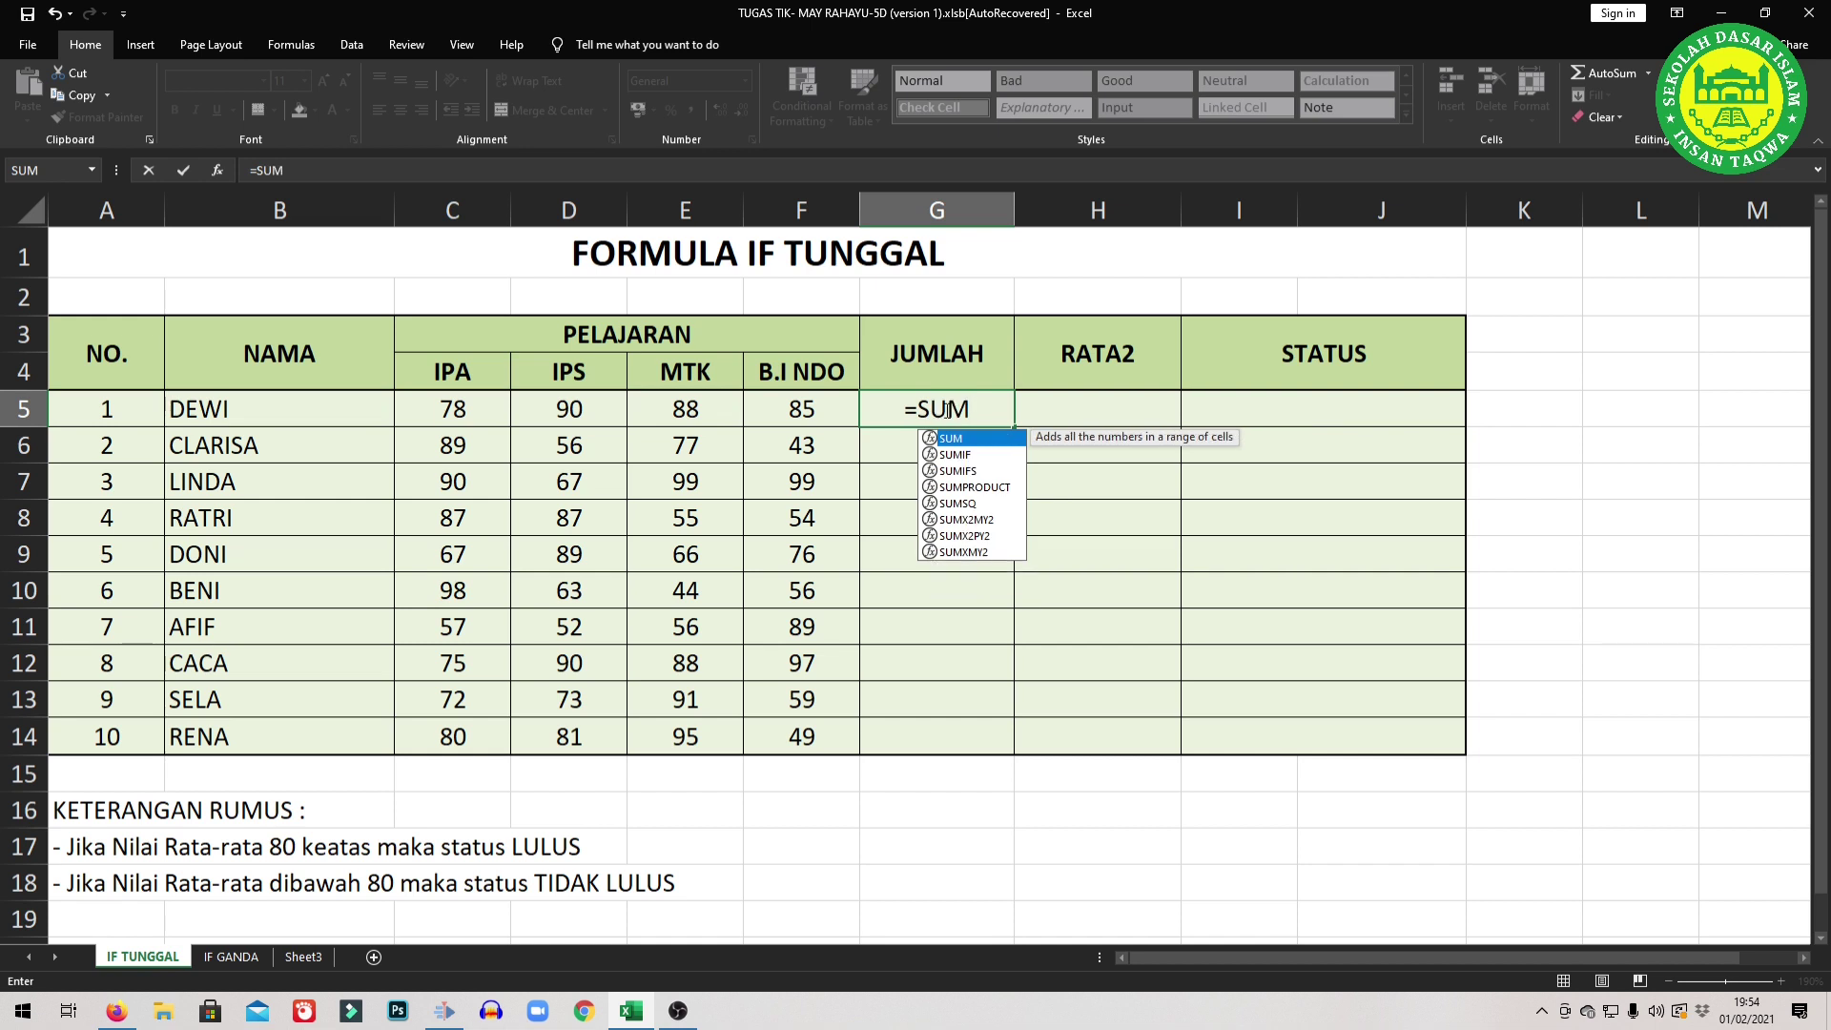
text(()
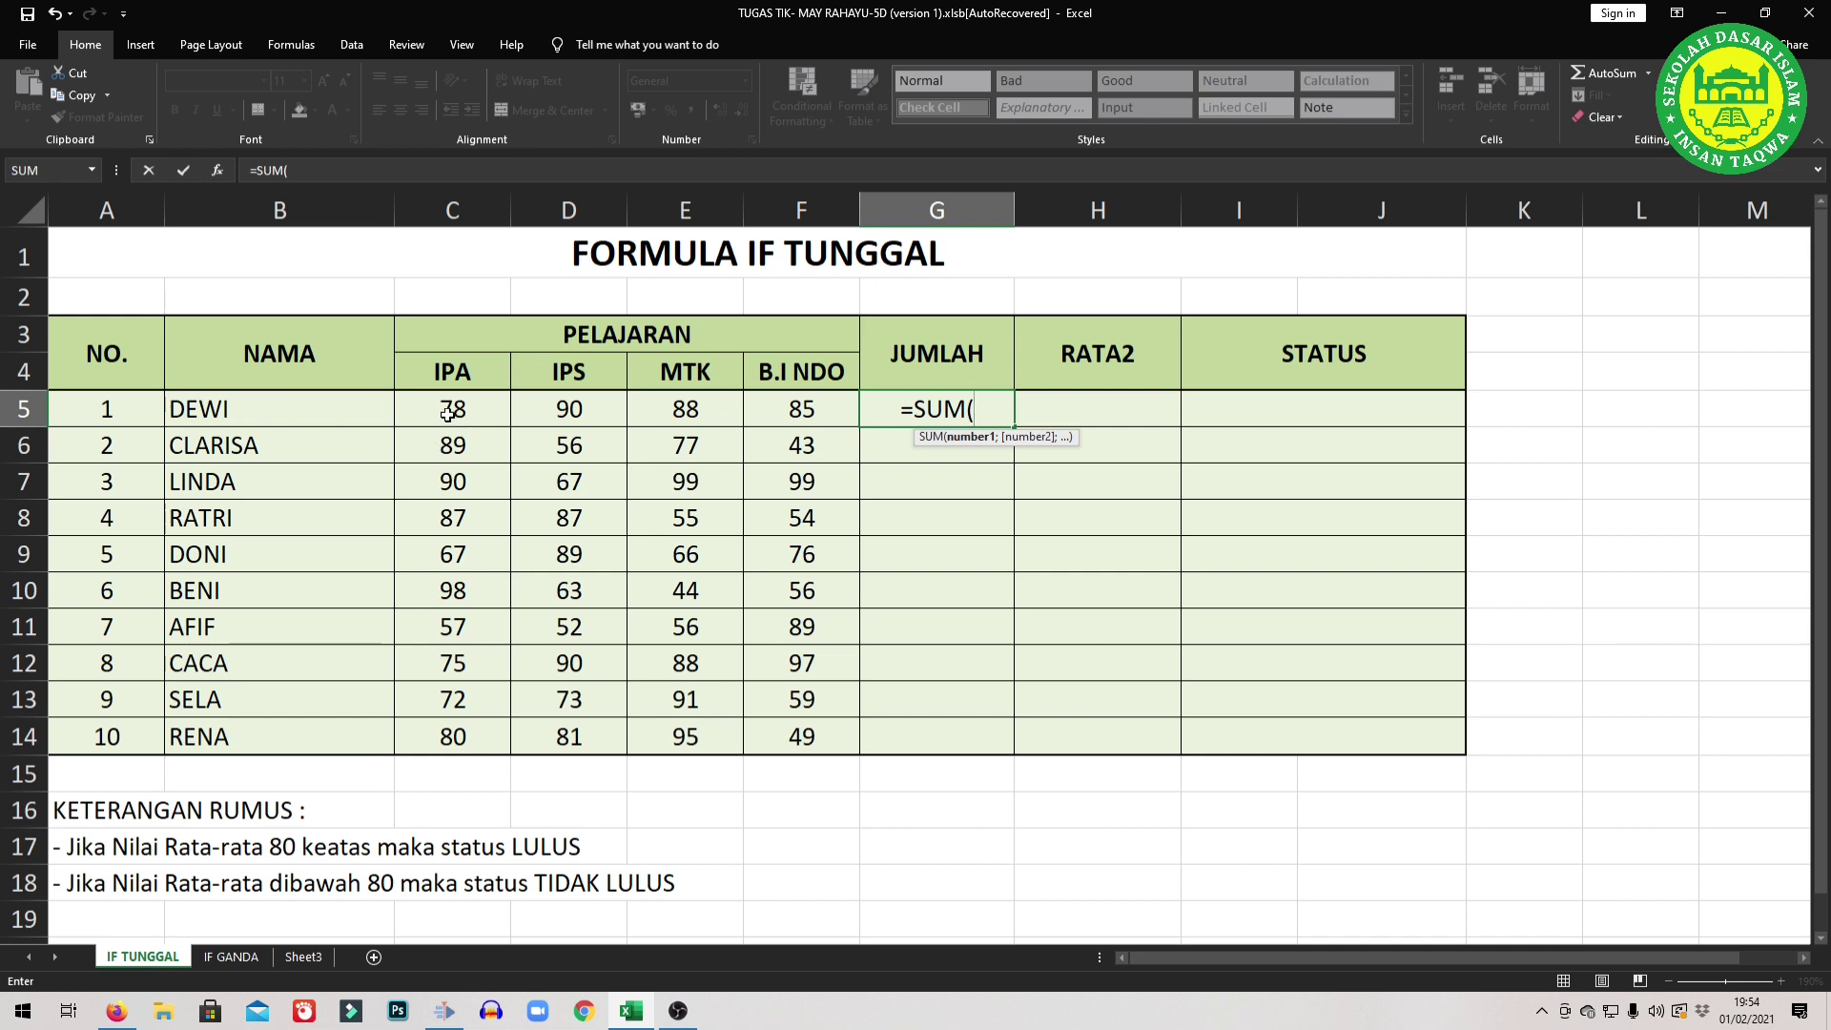
drag(448, 412, 787, 406)
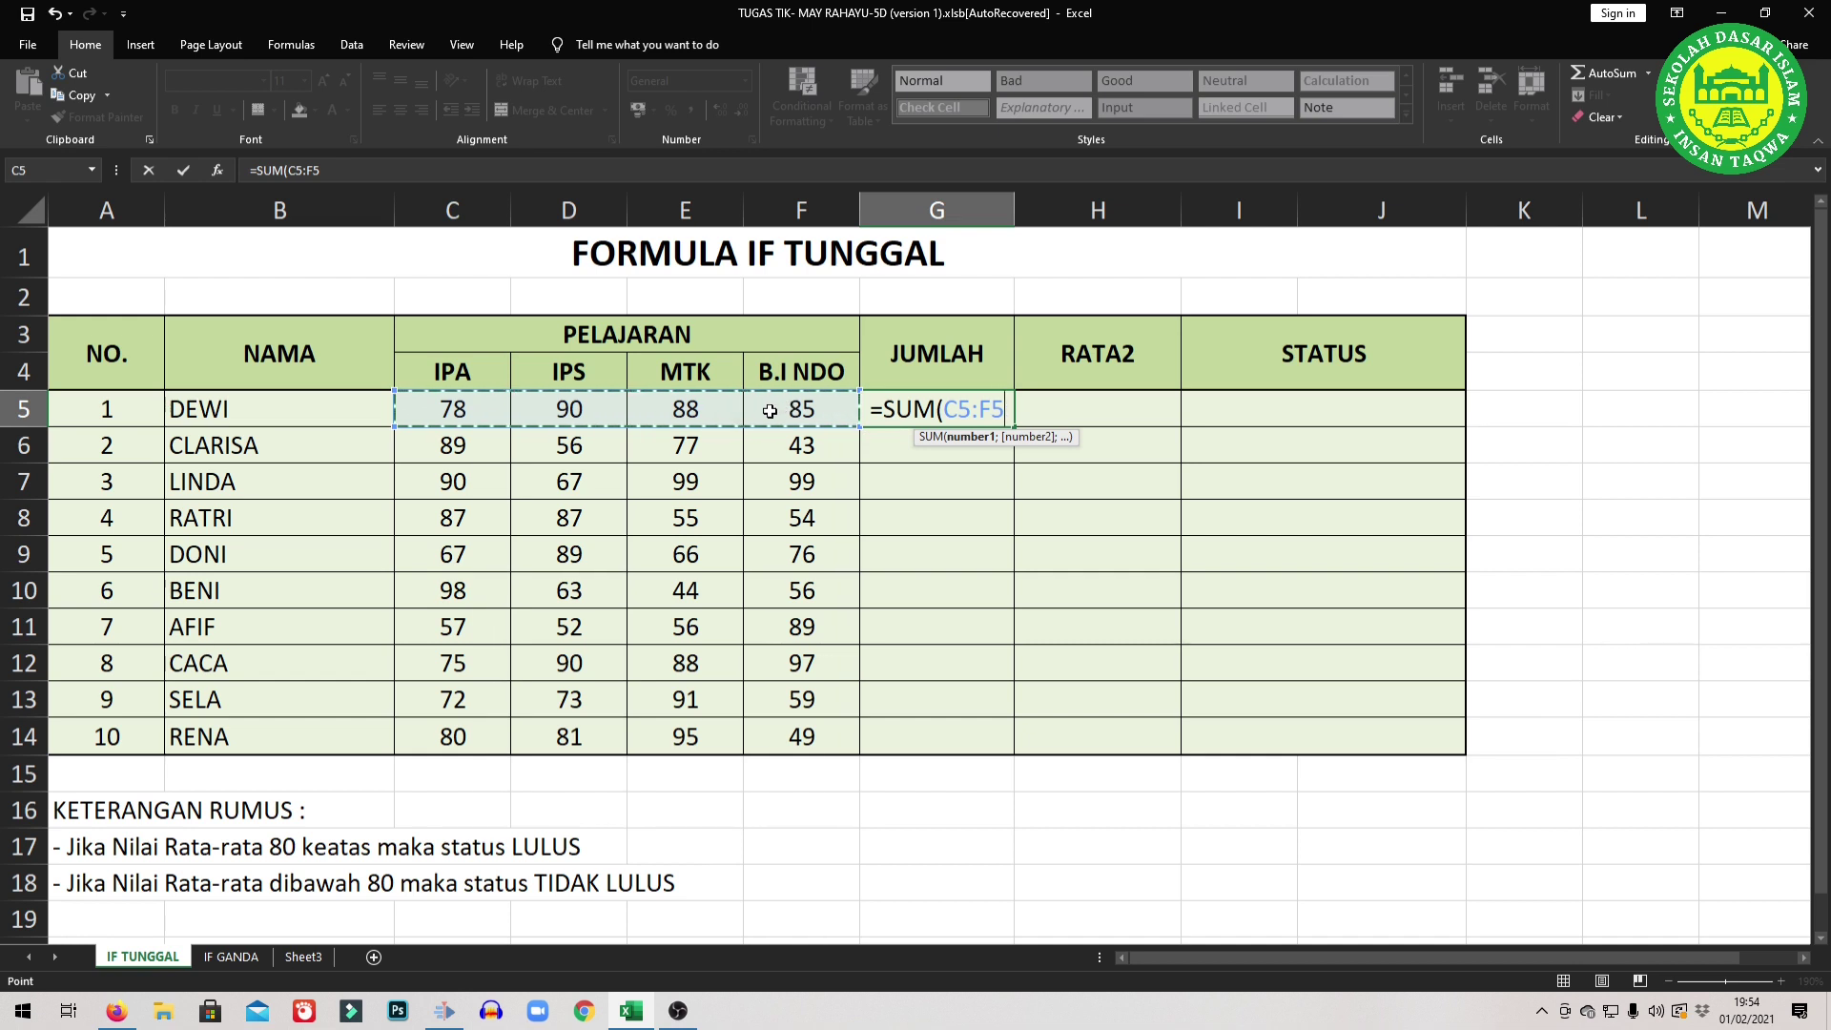
key(Return)
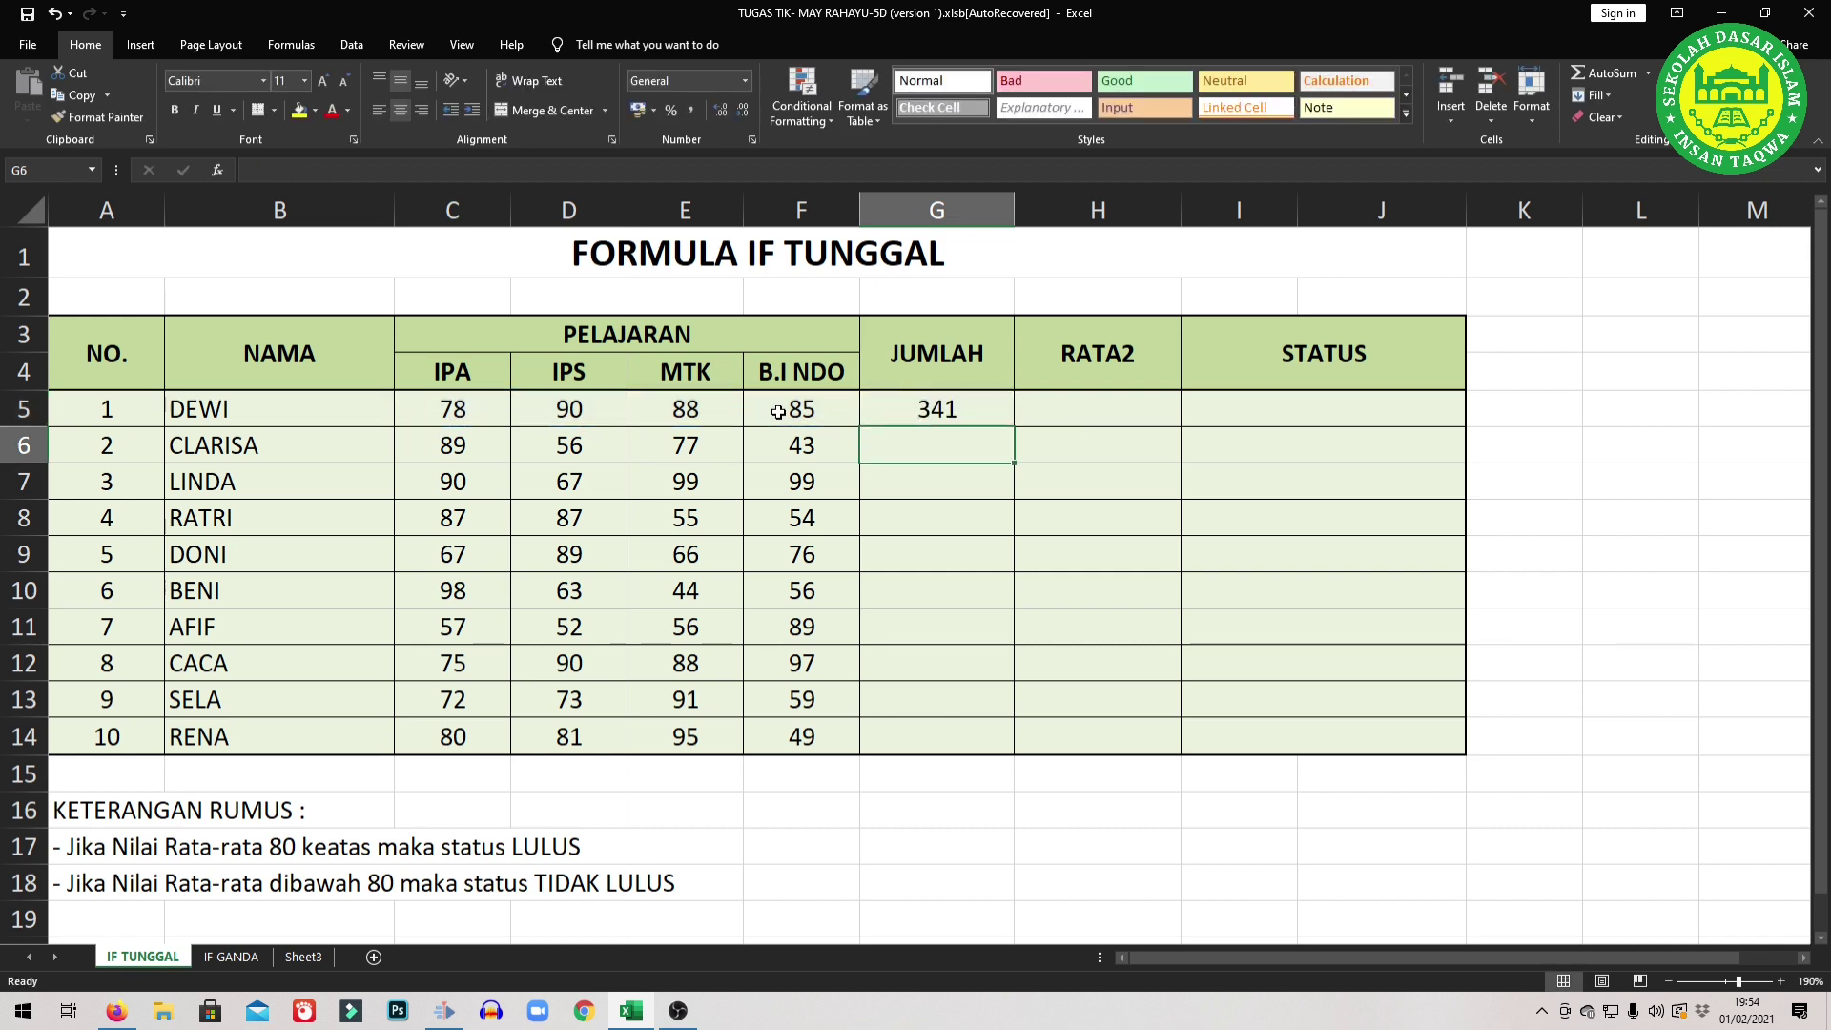
click(949, 420)
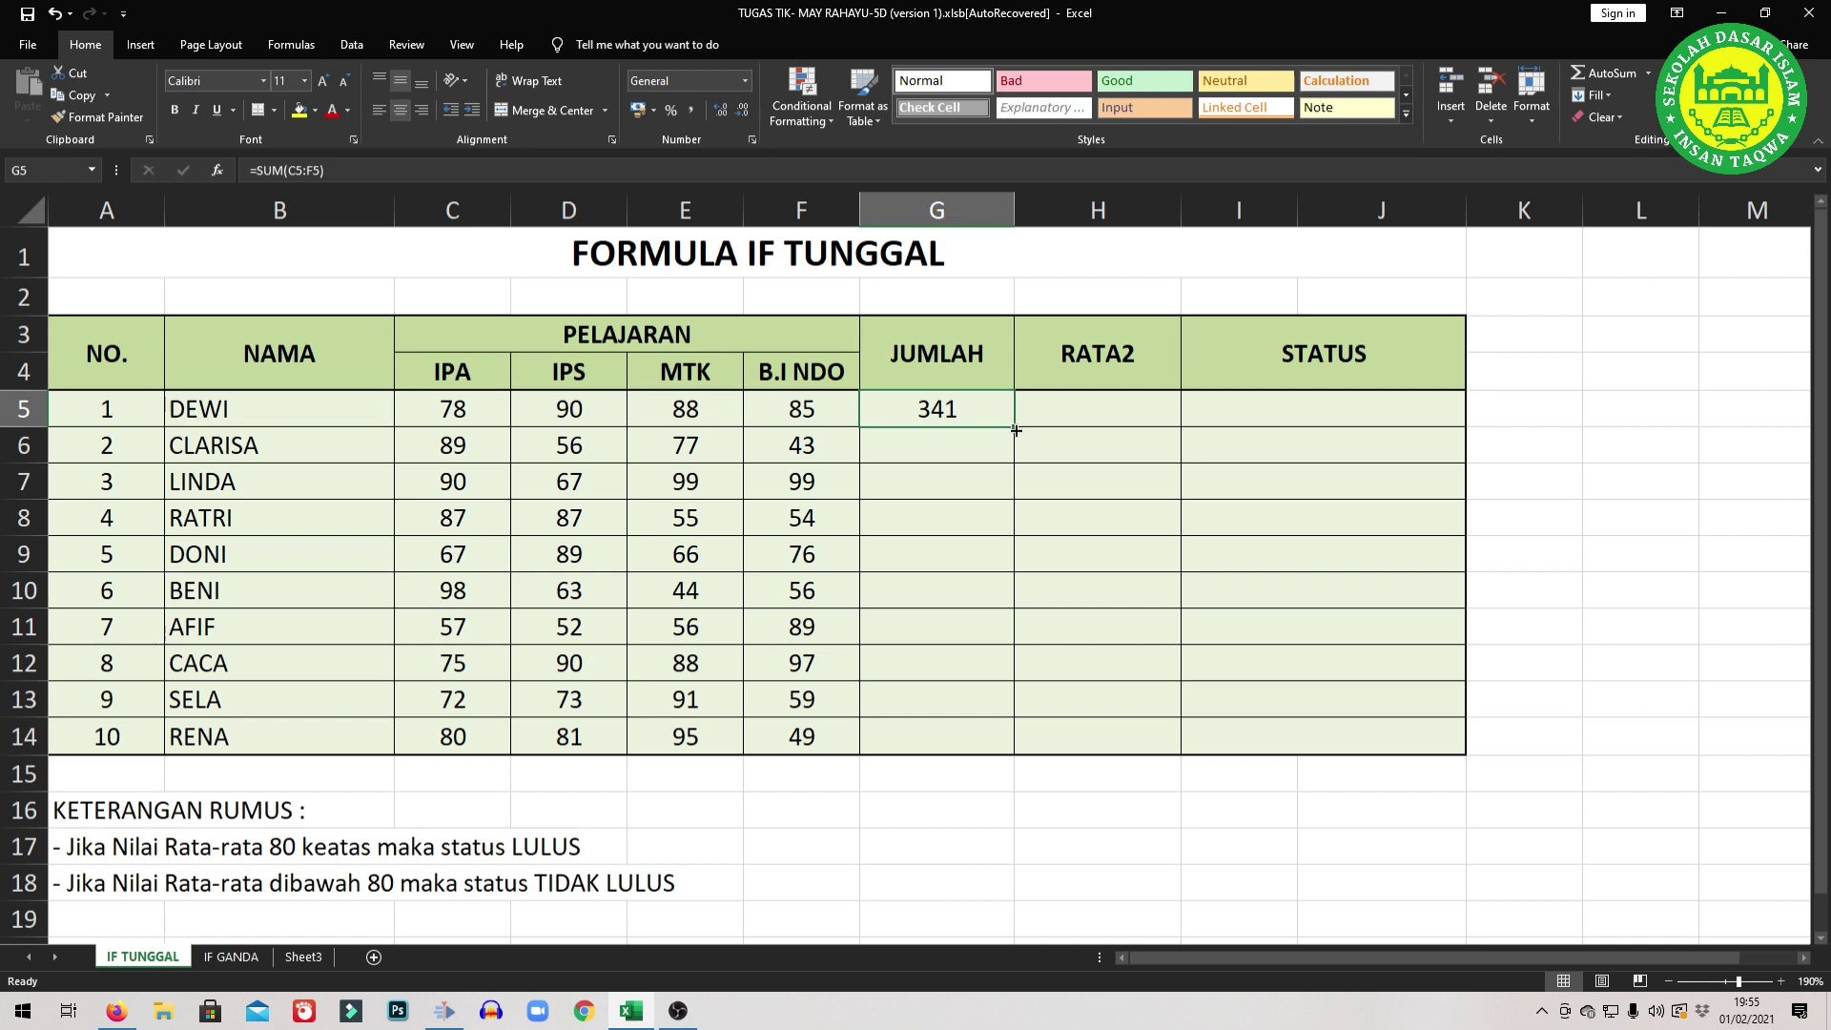
drag(1016, 431, 1013, 752)
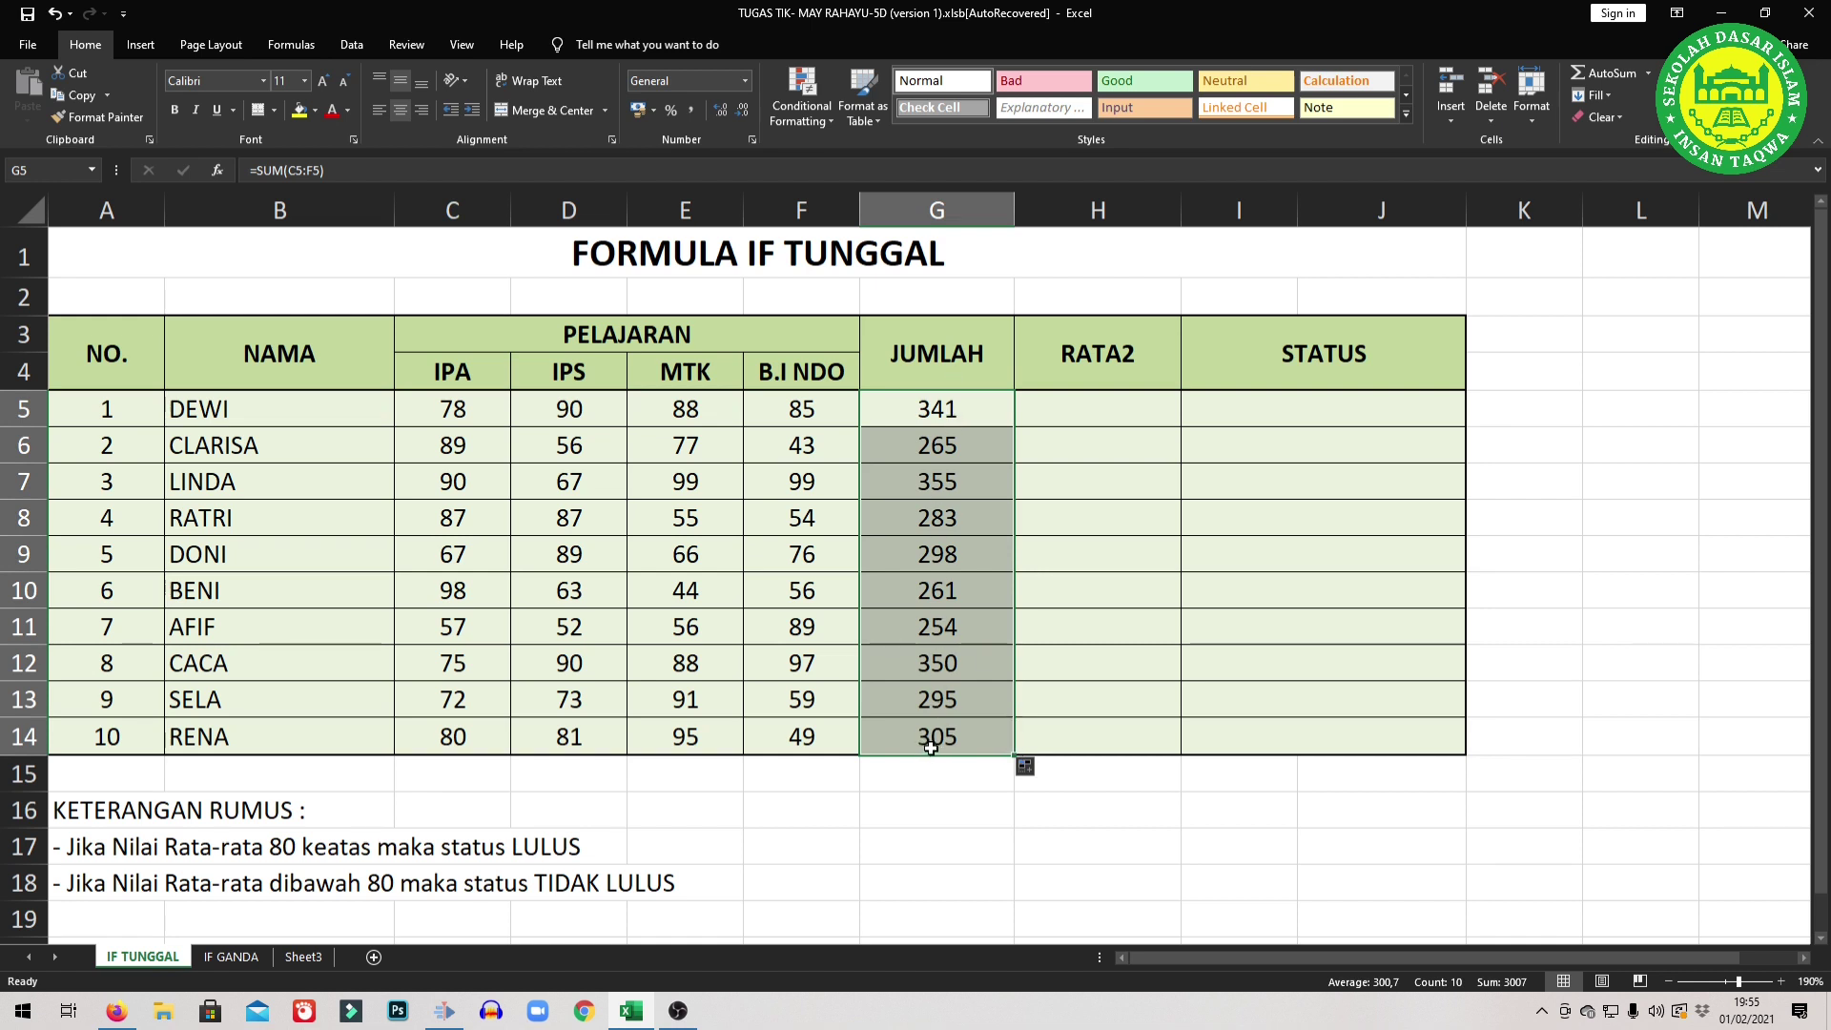
Average the first row's four subject scores in H5 with =AVERAGE(C5:F5) and fill the formula down to H14.
click(1079, 404)
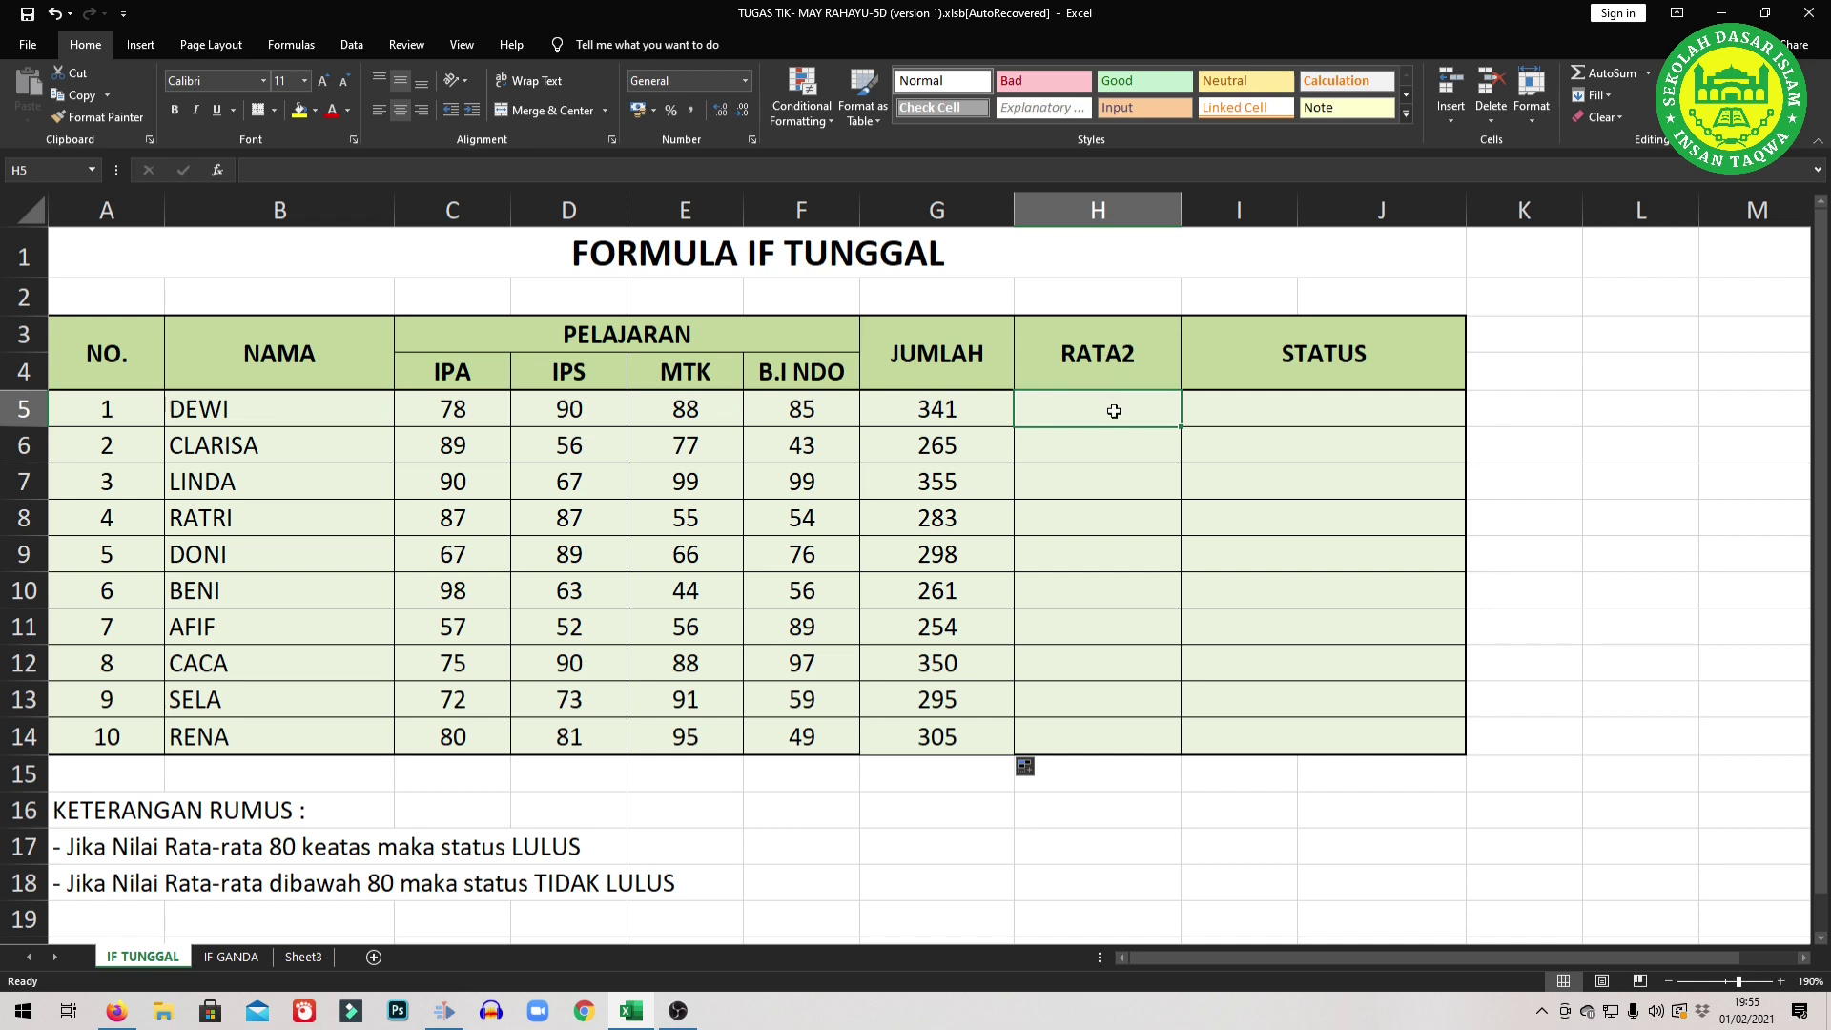
text(=AVERAGE)
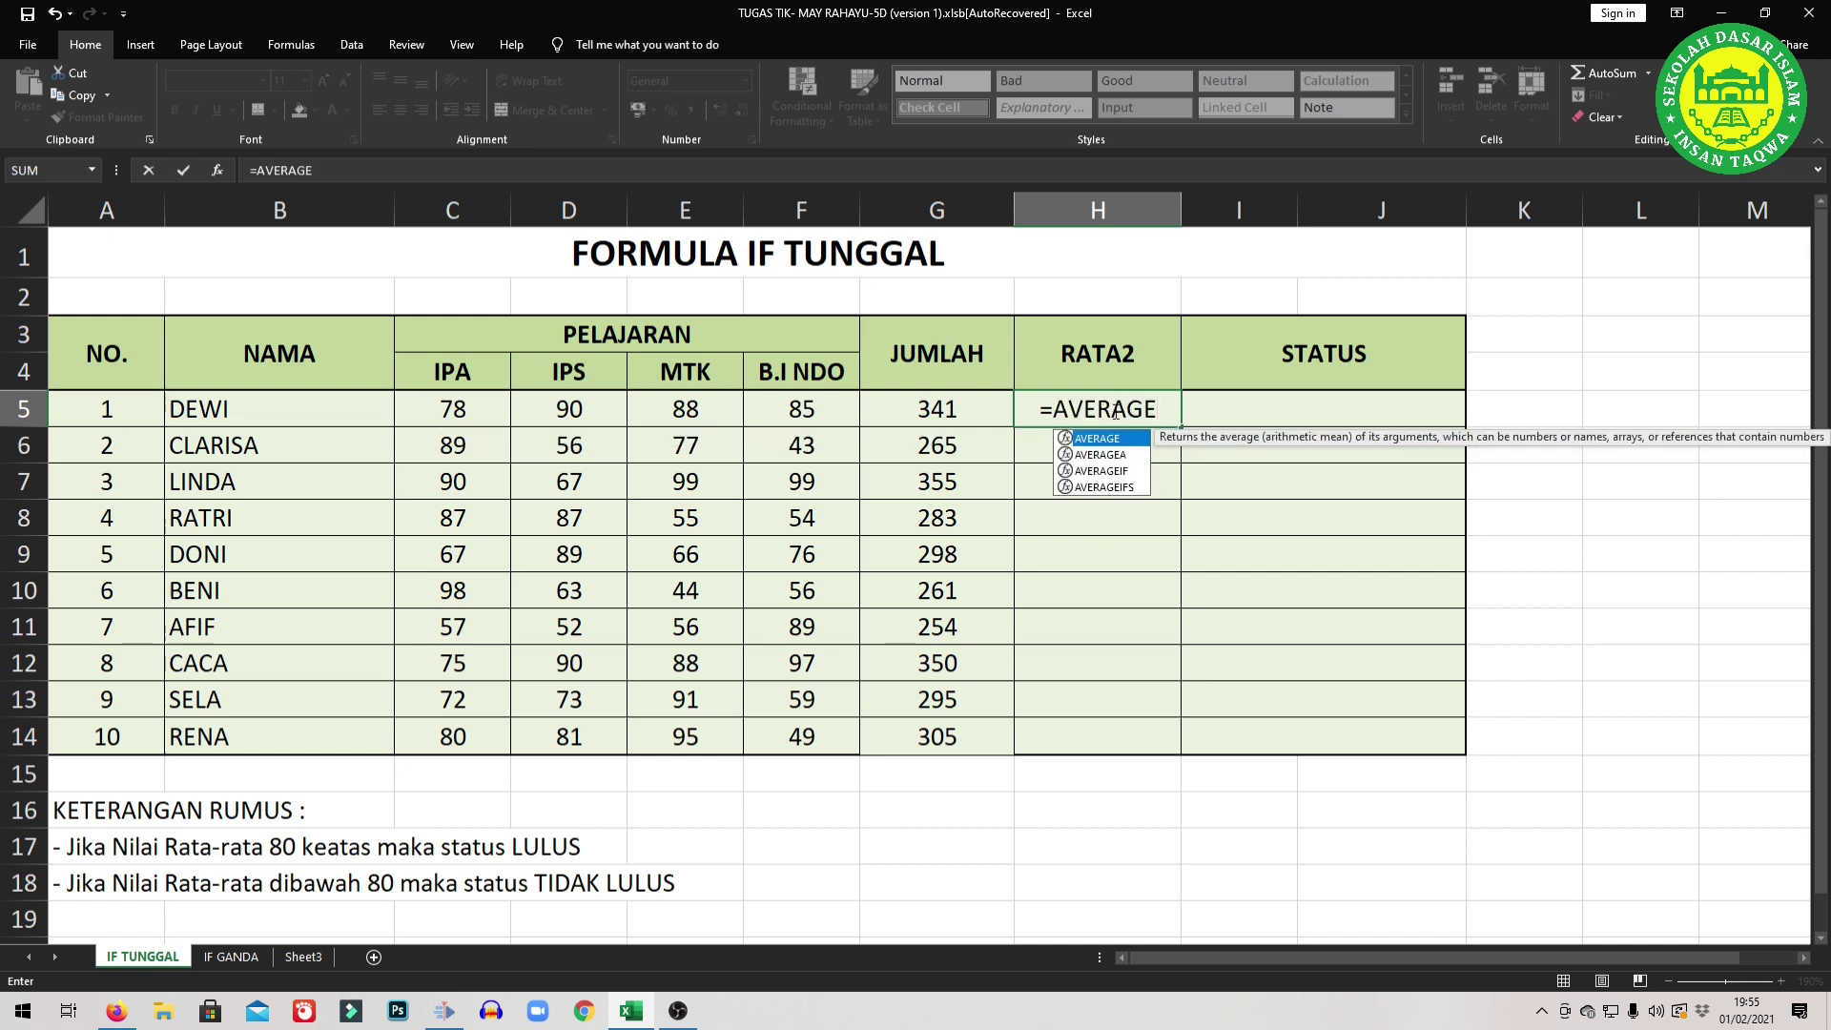
text(()
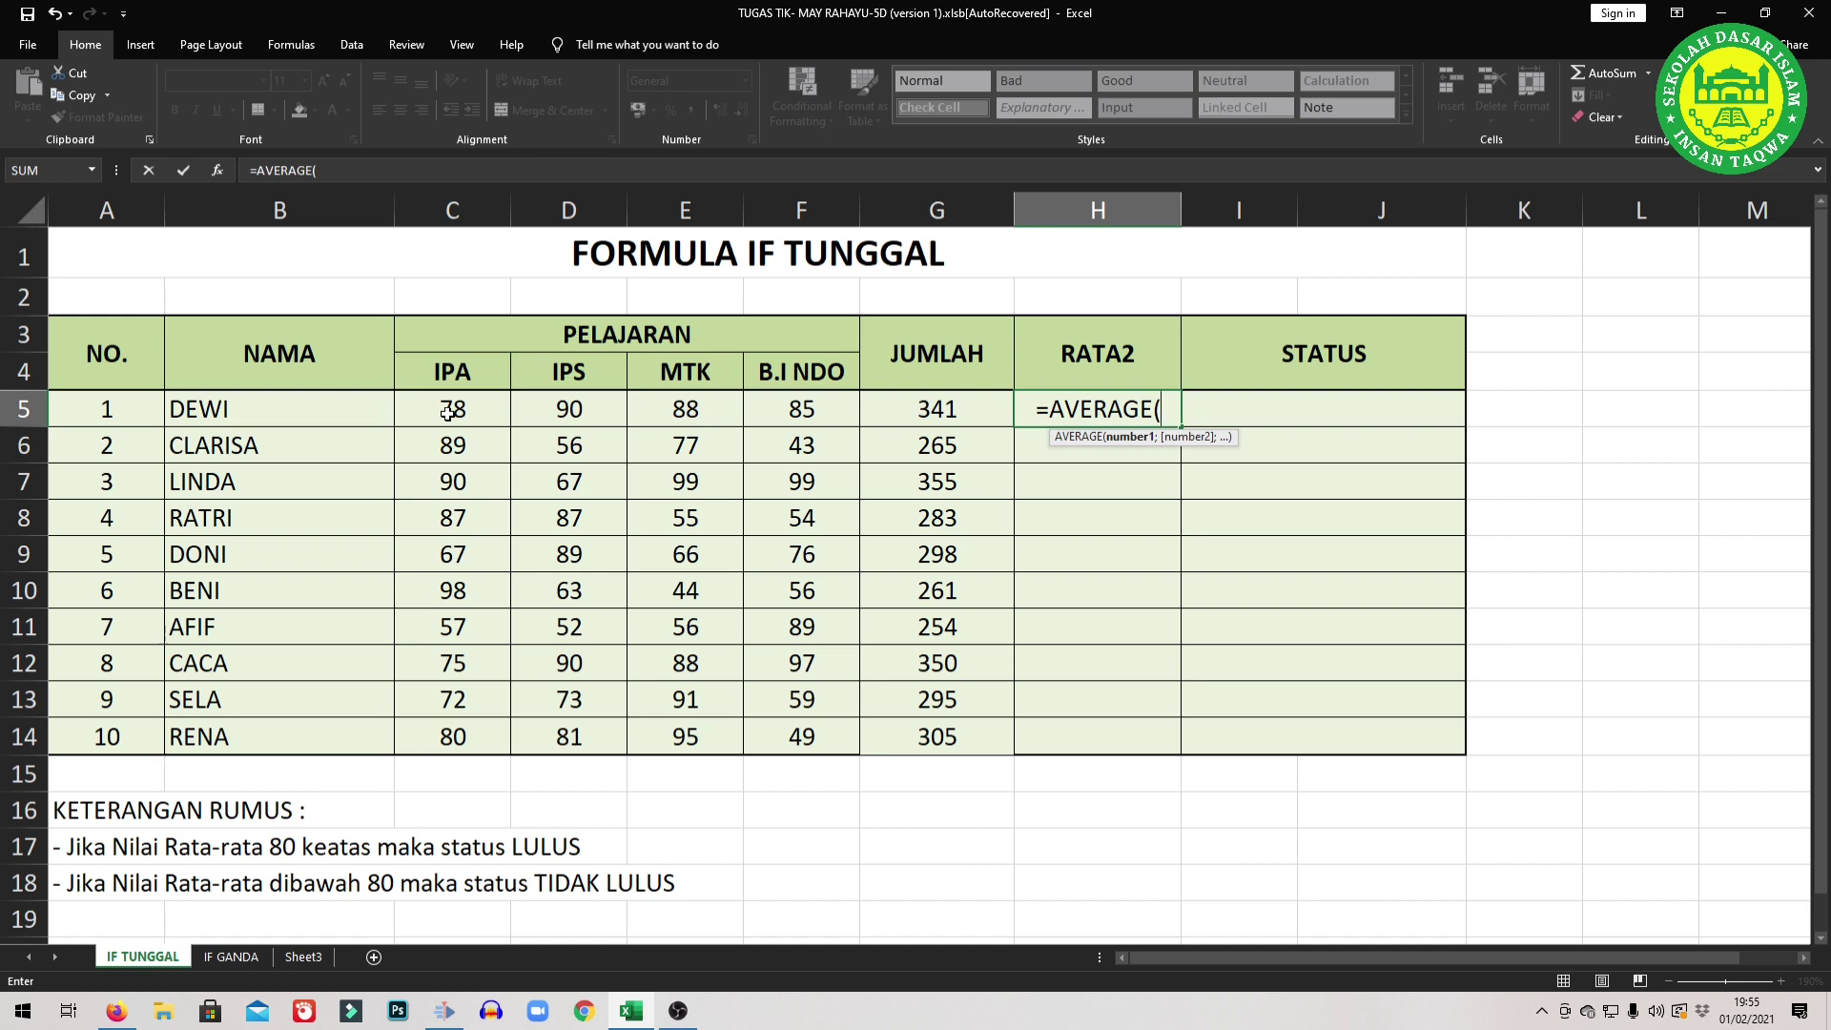
drag(448, 412, 778, 408)
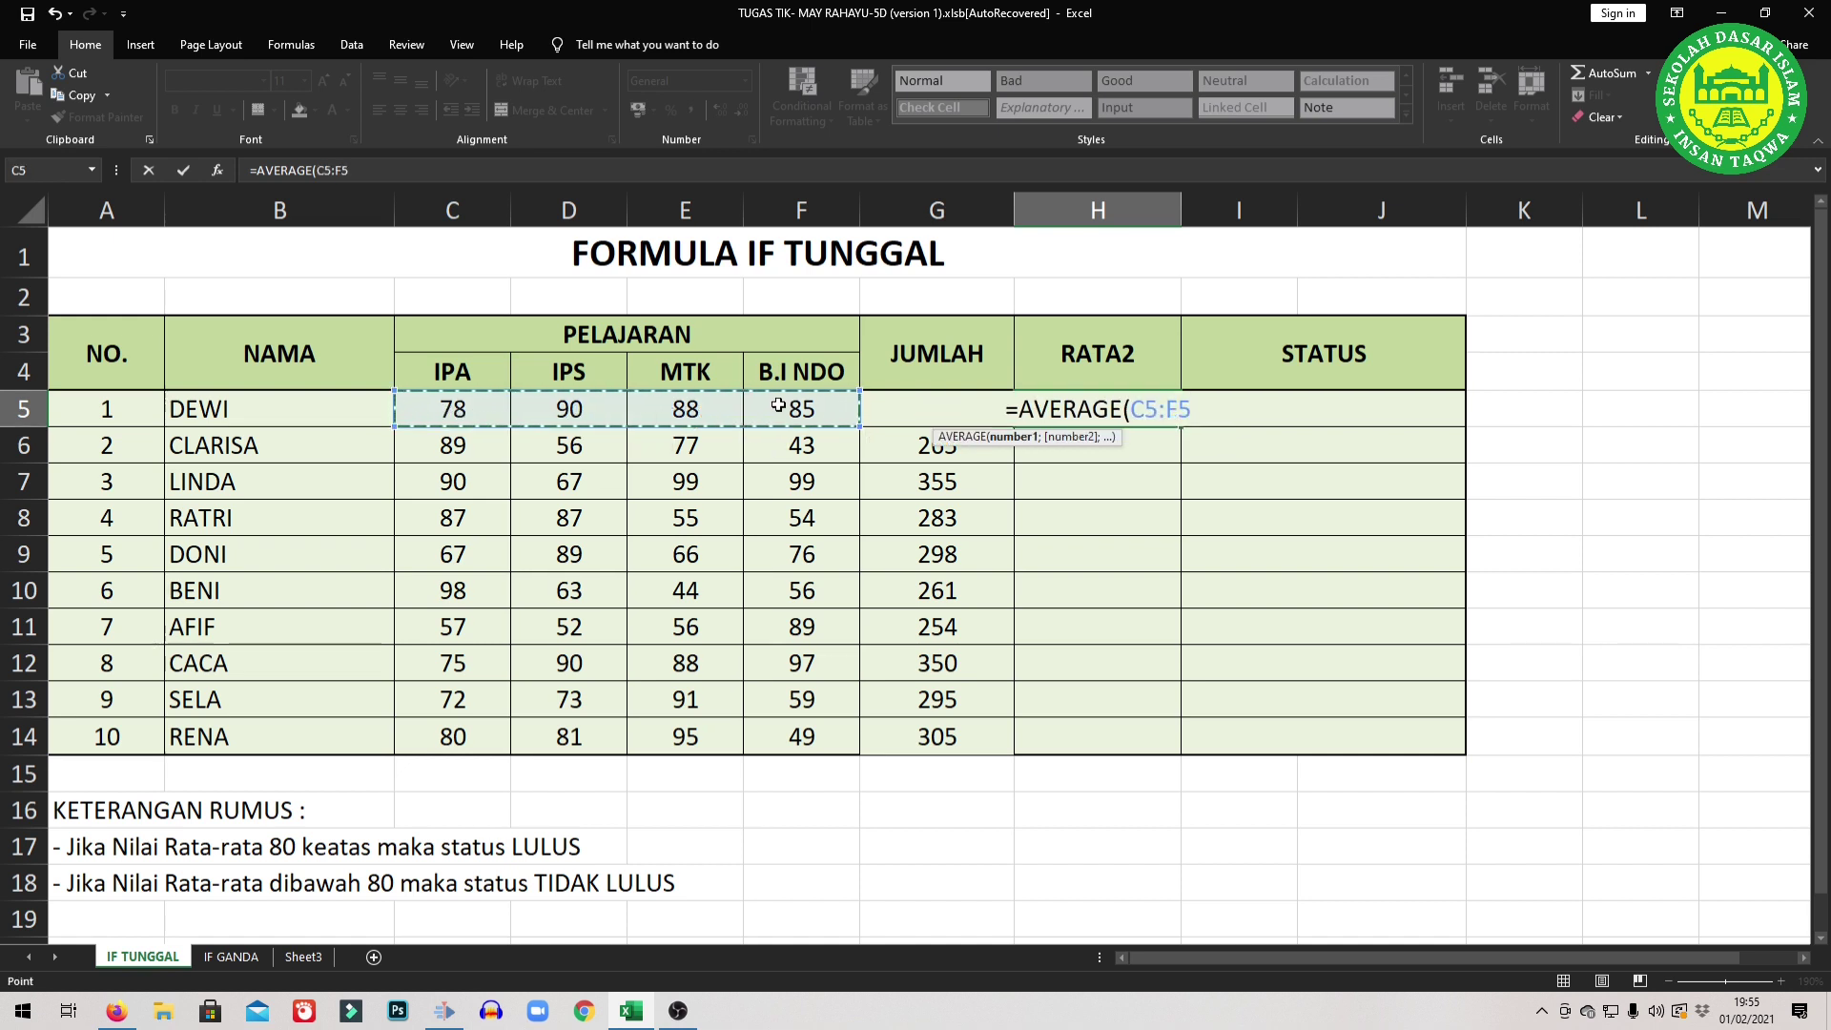
key(Return)
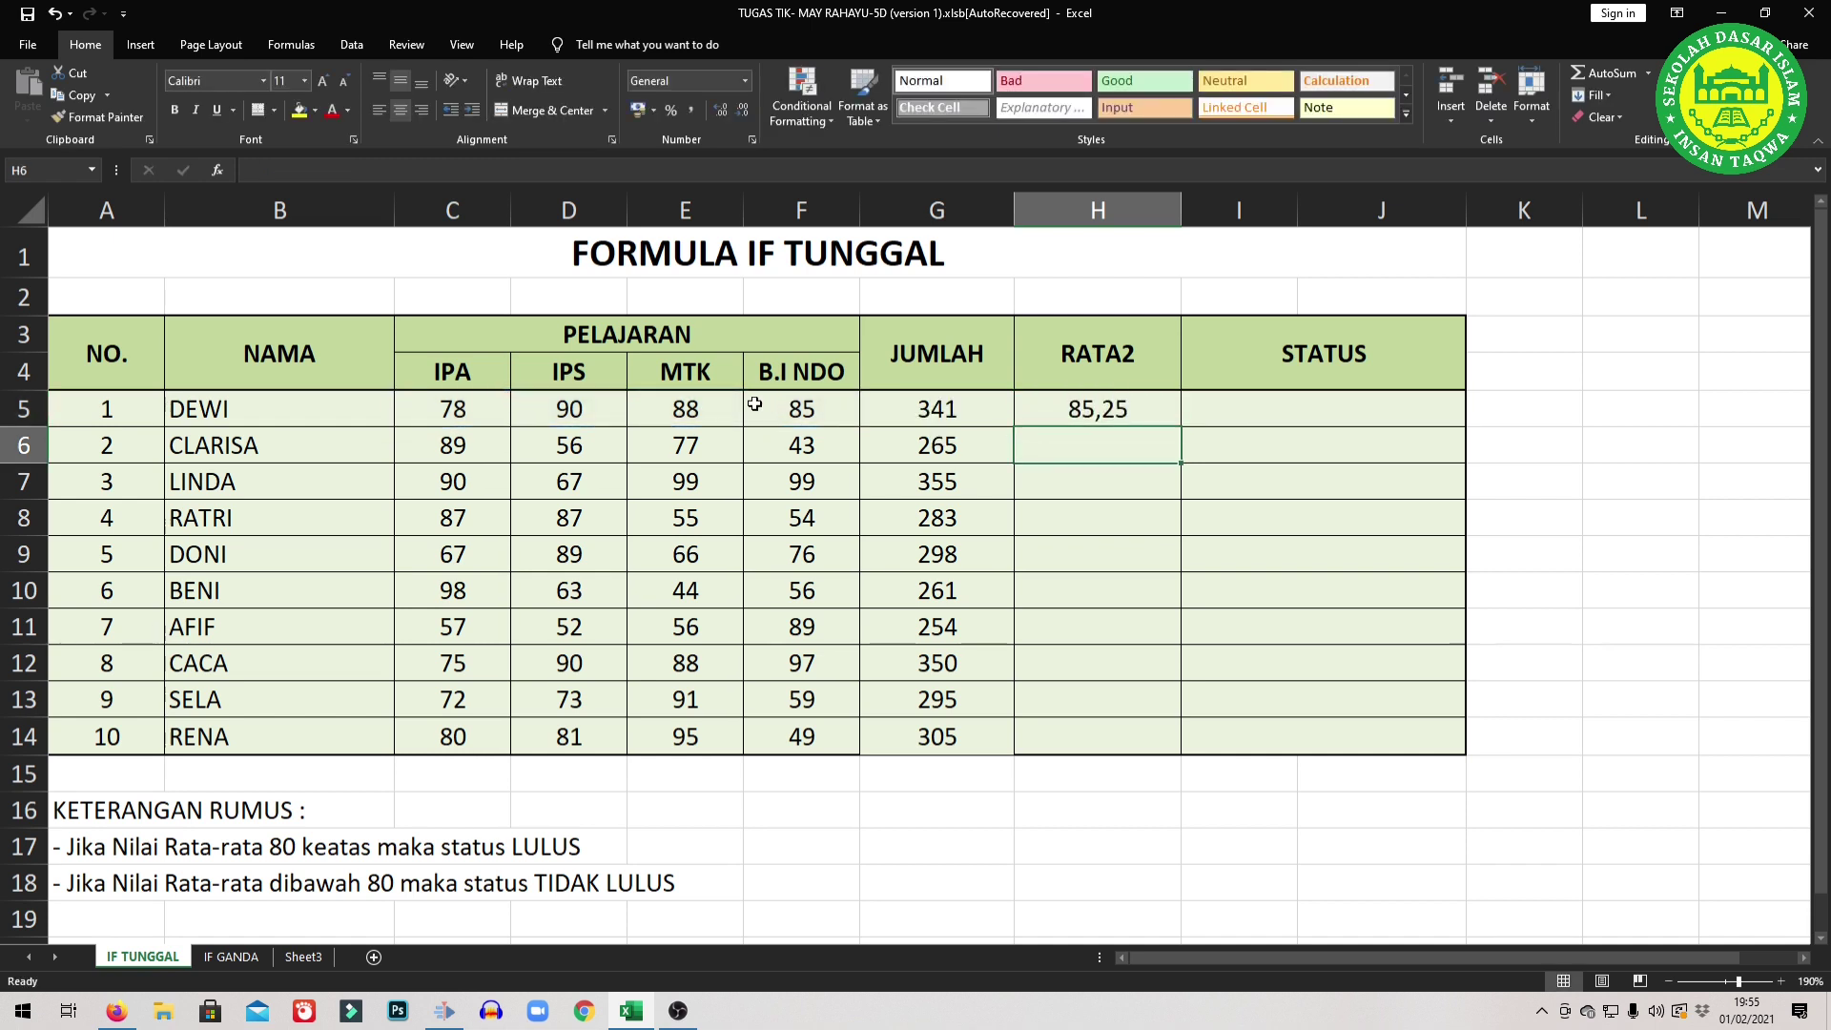
click(1123, 408)
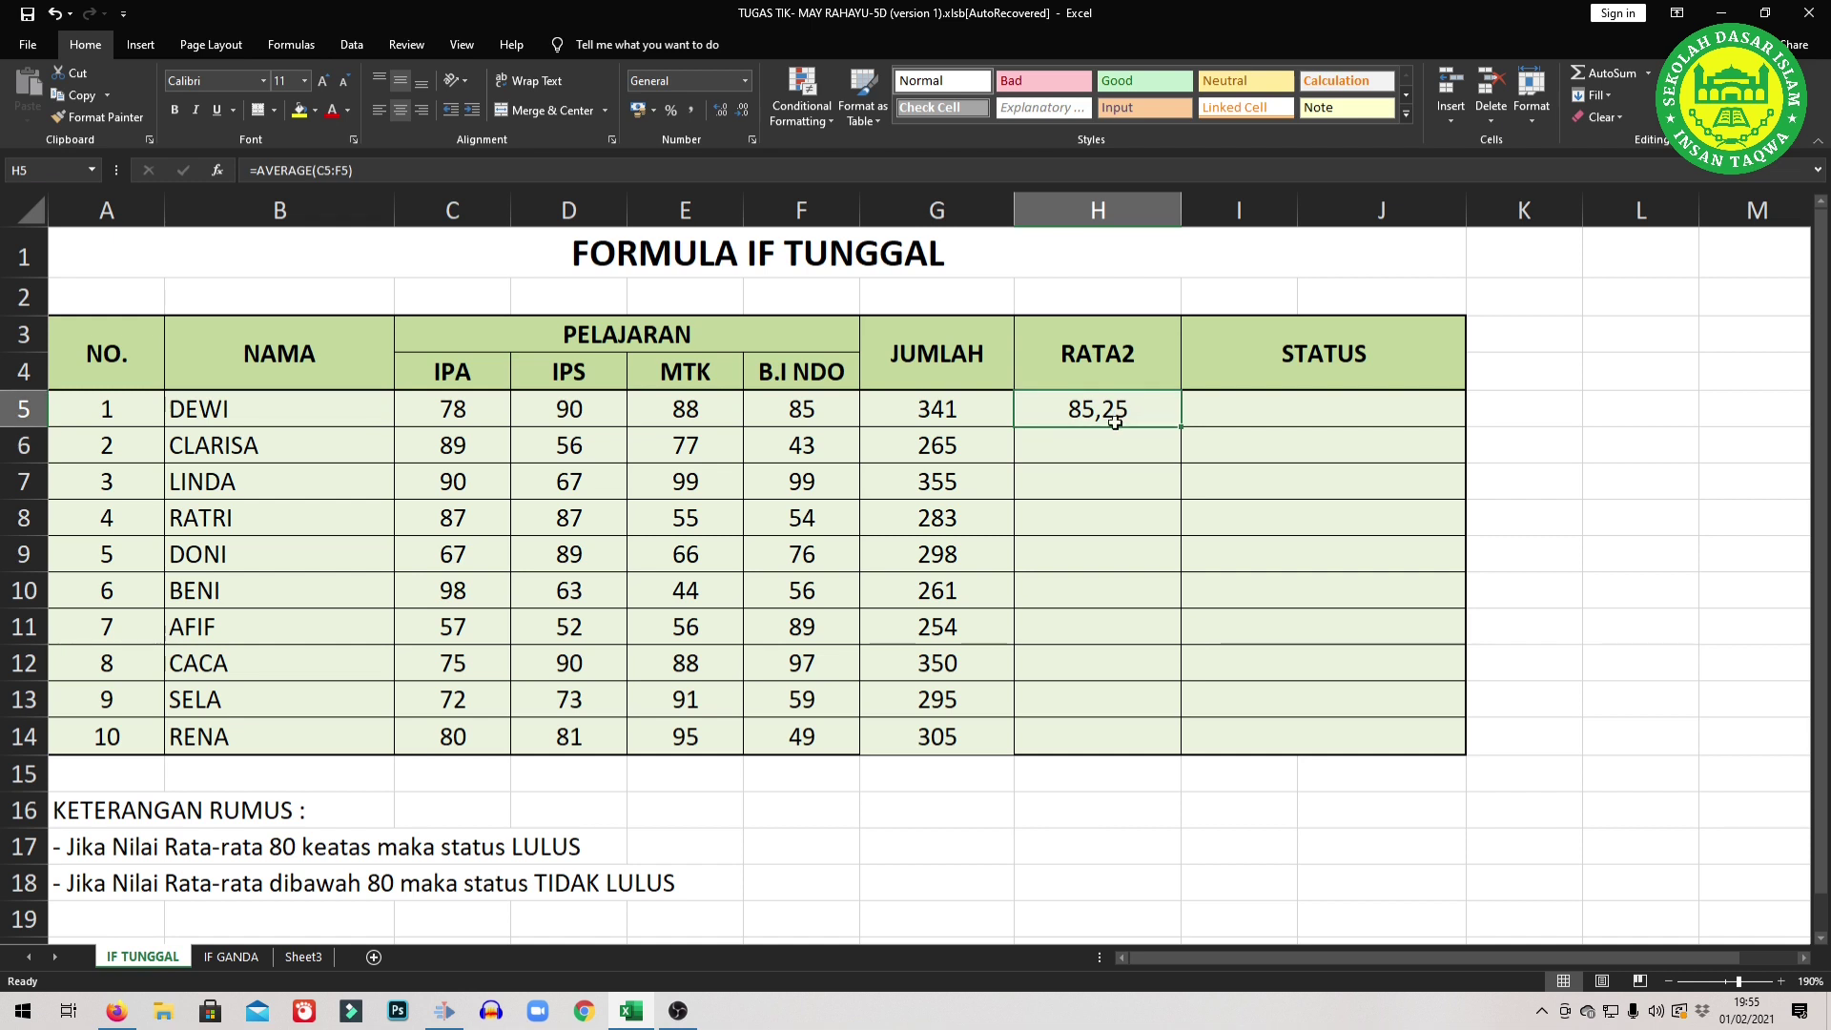
drag(1183, 429, 1182, 749)
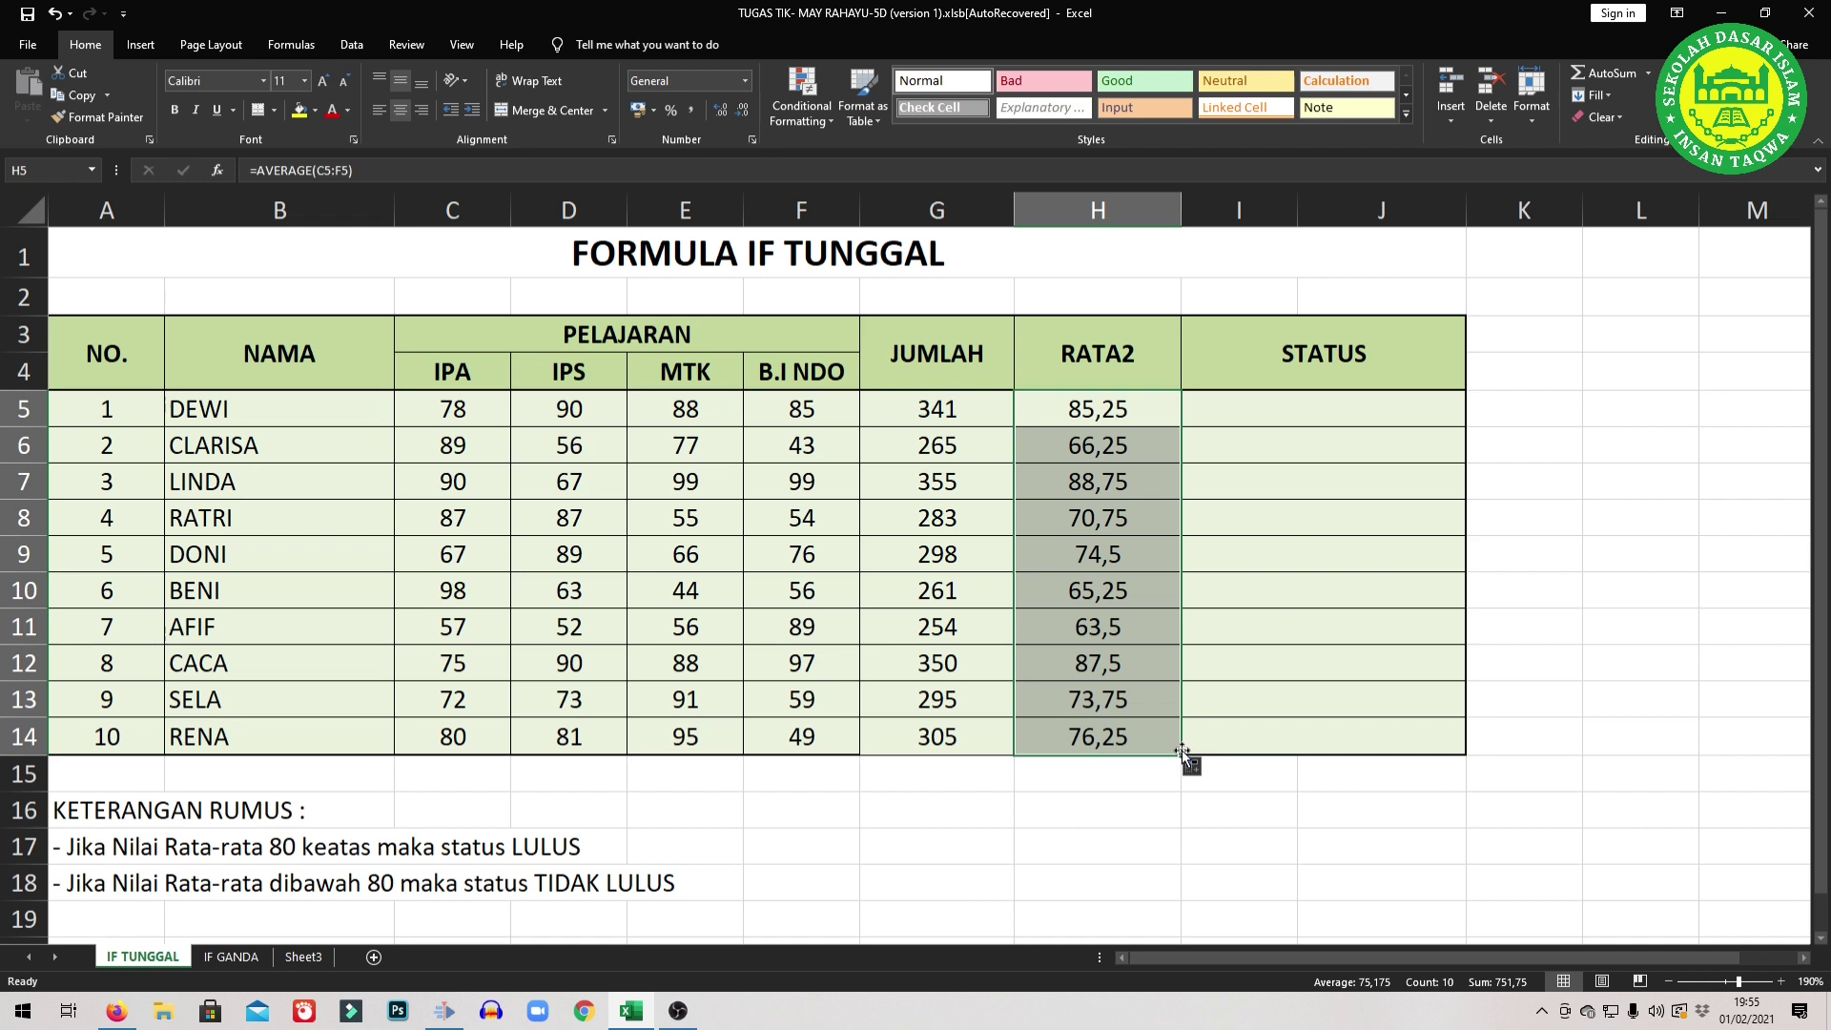
click(1090, 378)
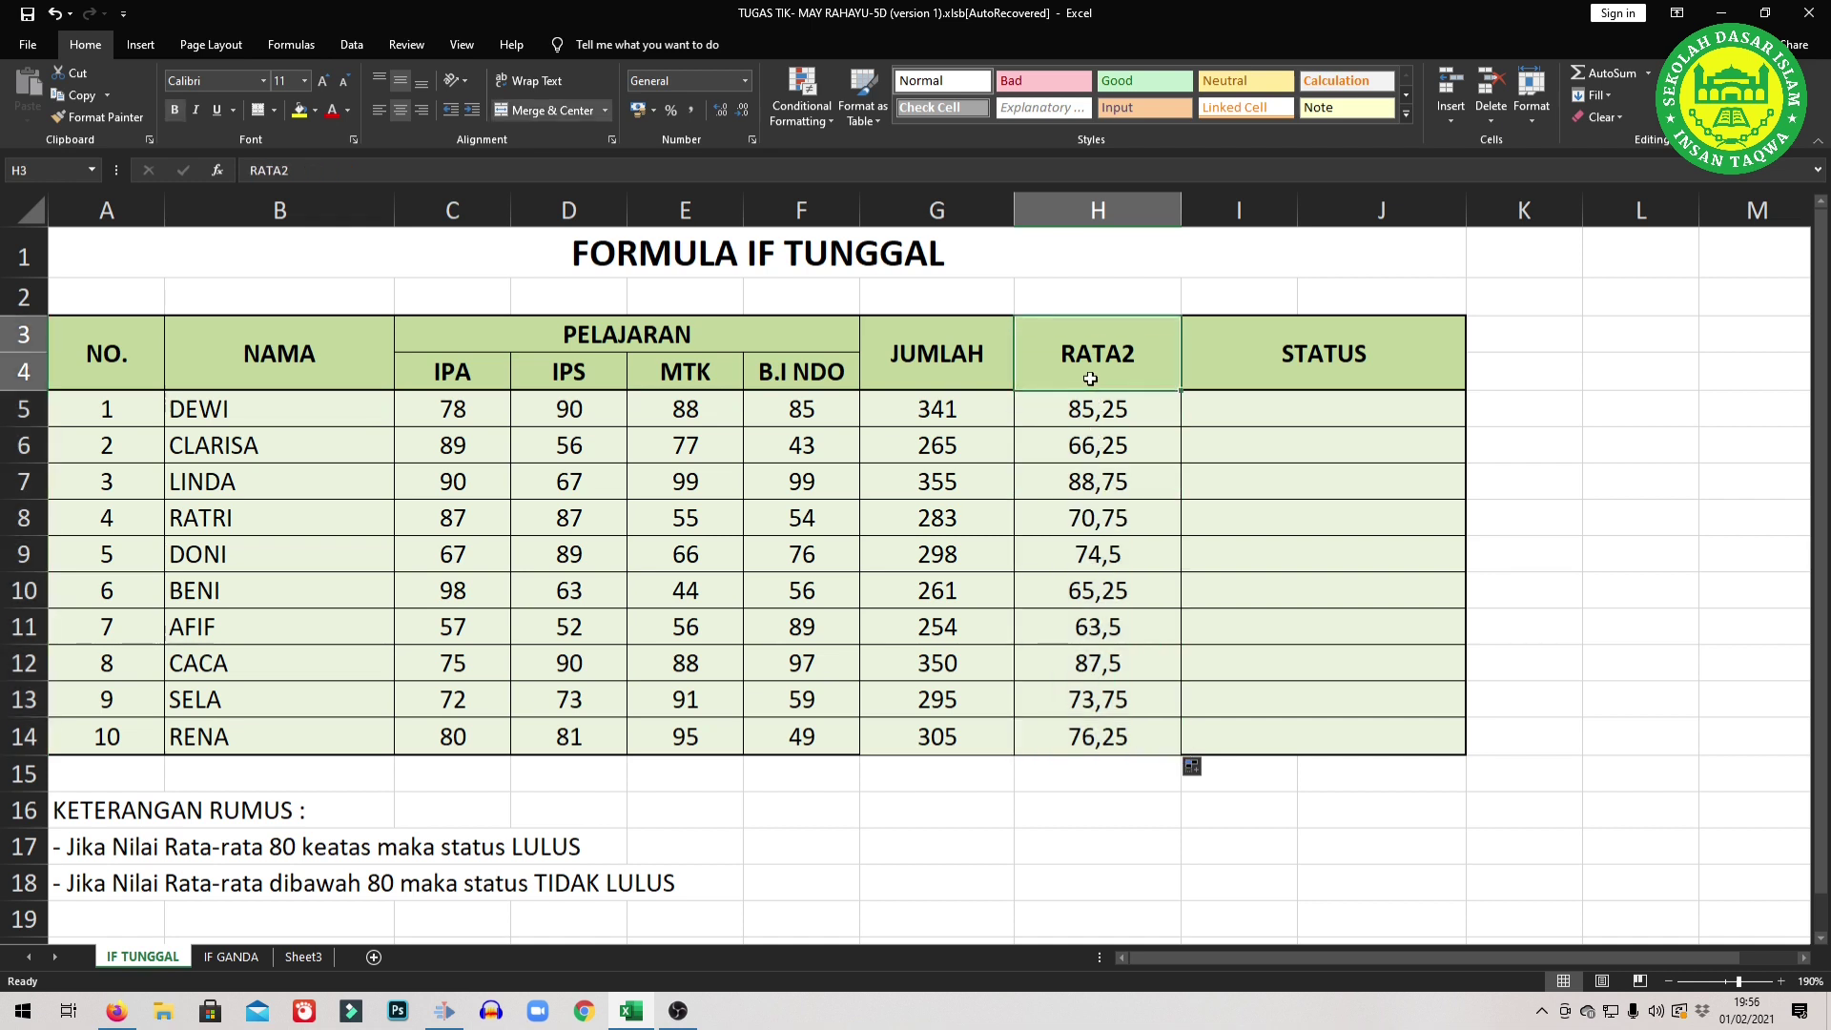
click(925, 375)
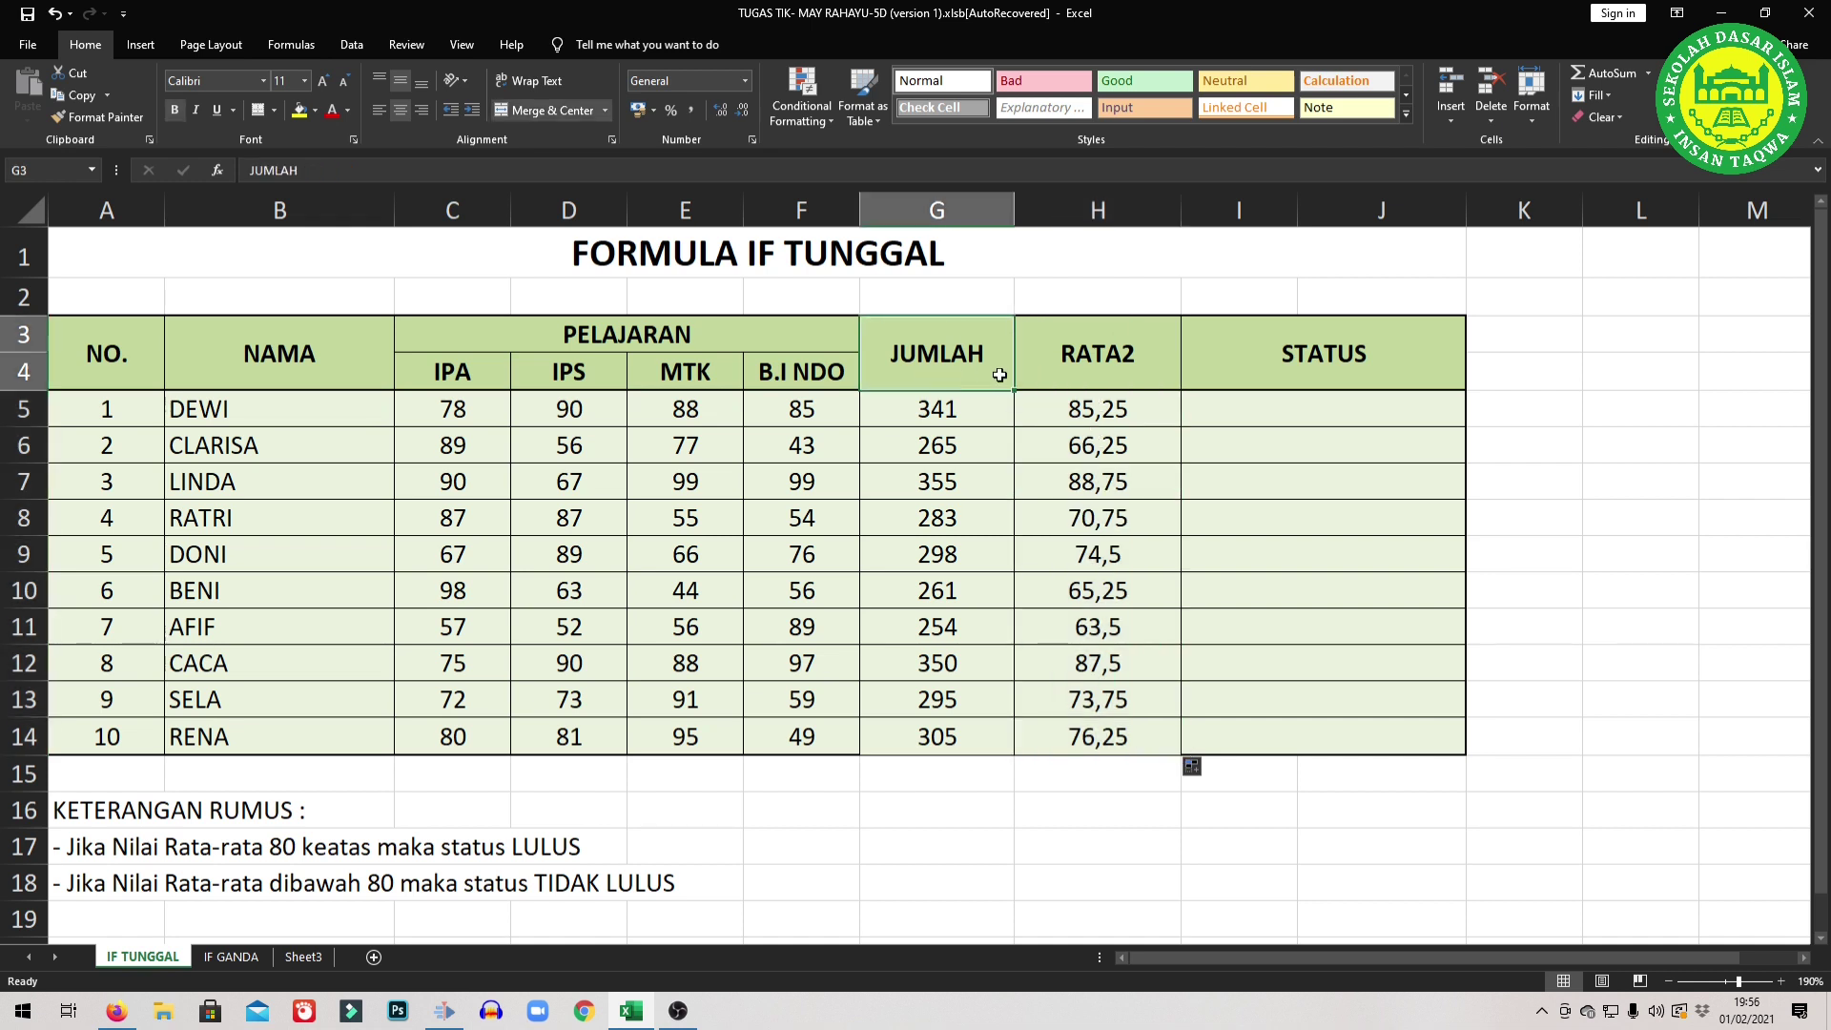
click(1101, 355)
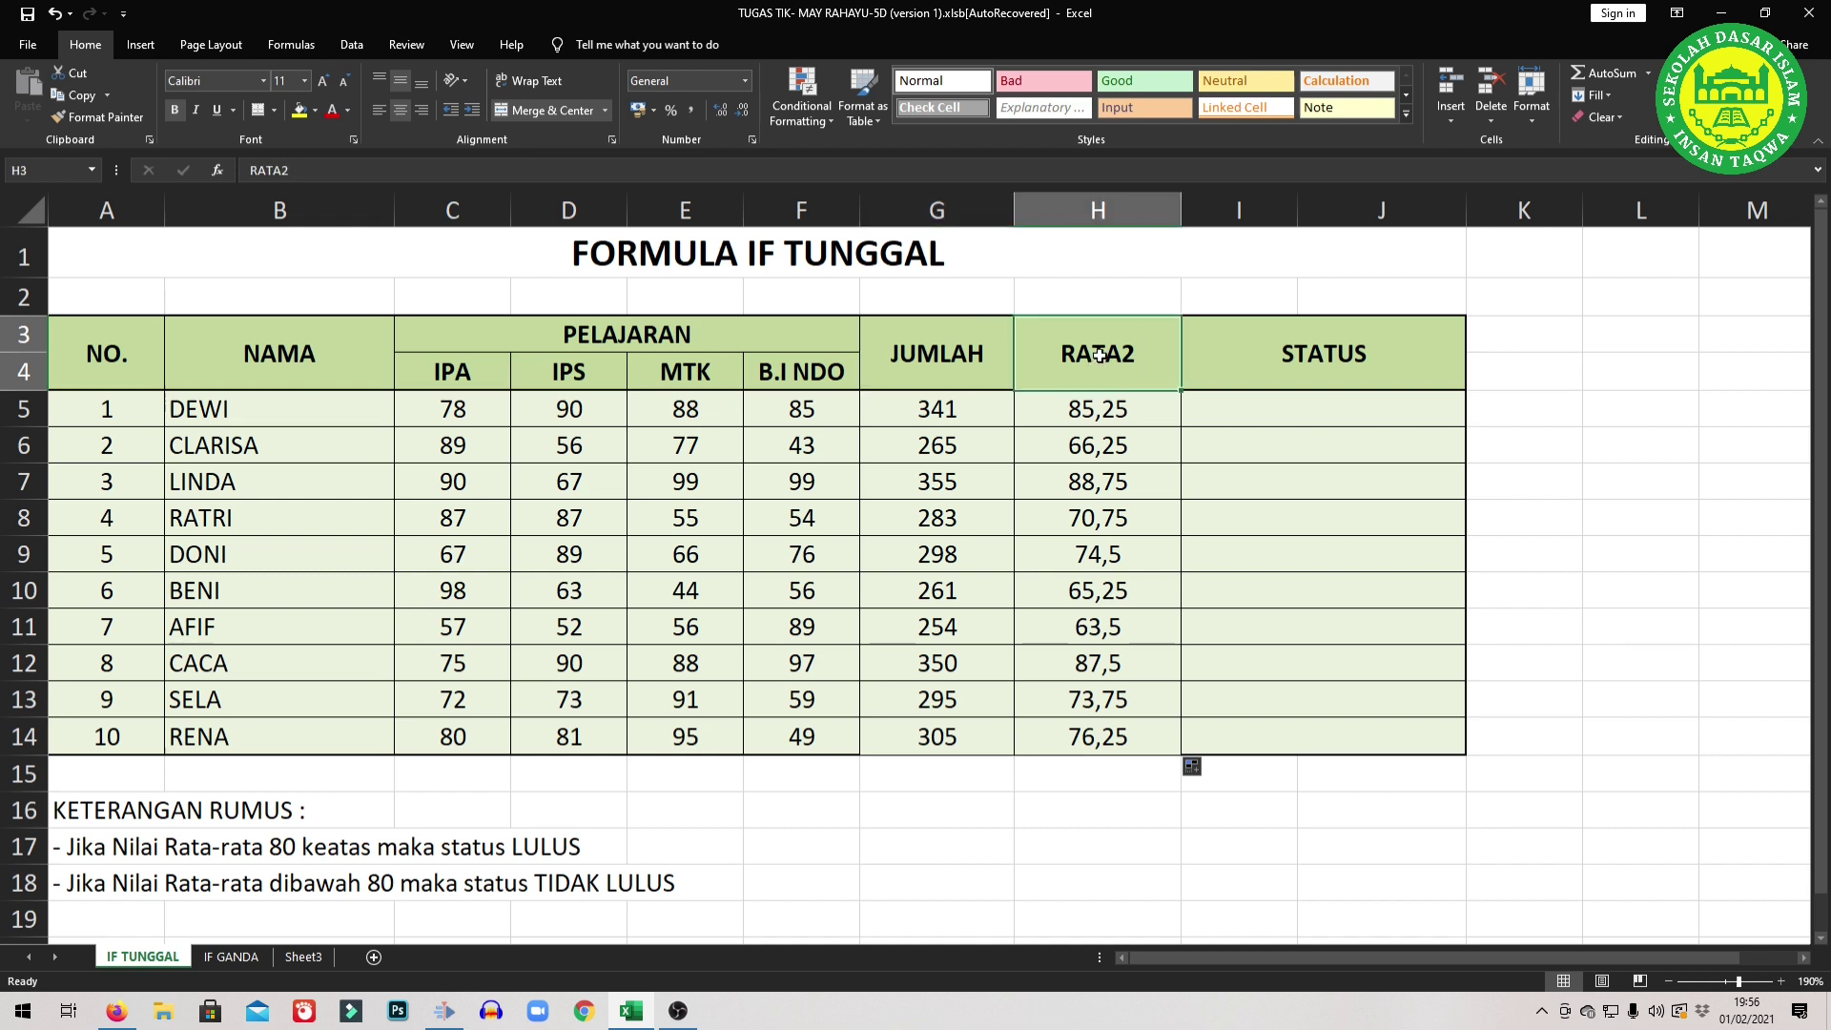
click(1257, 410)
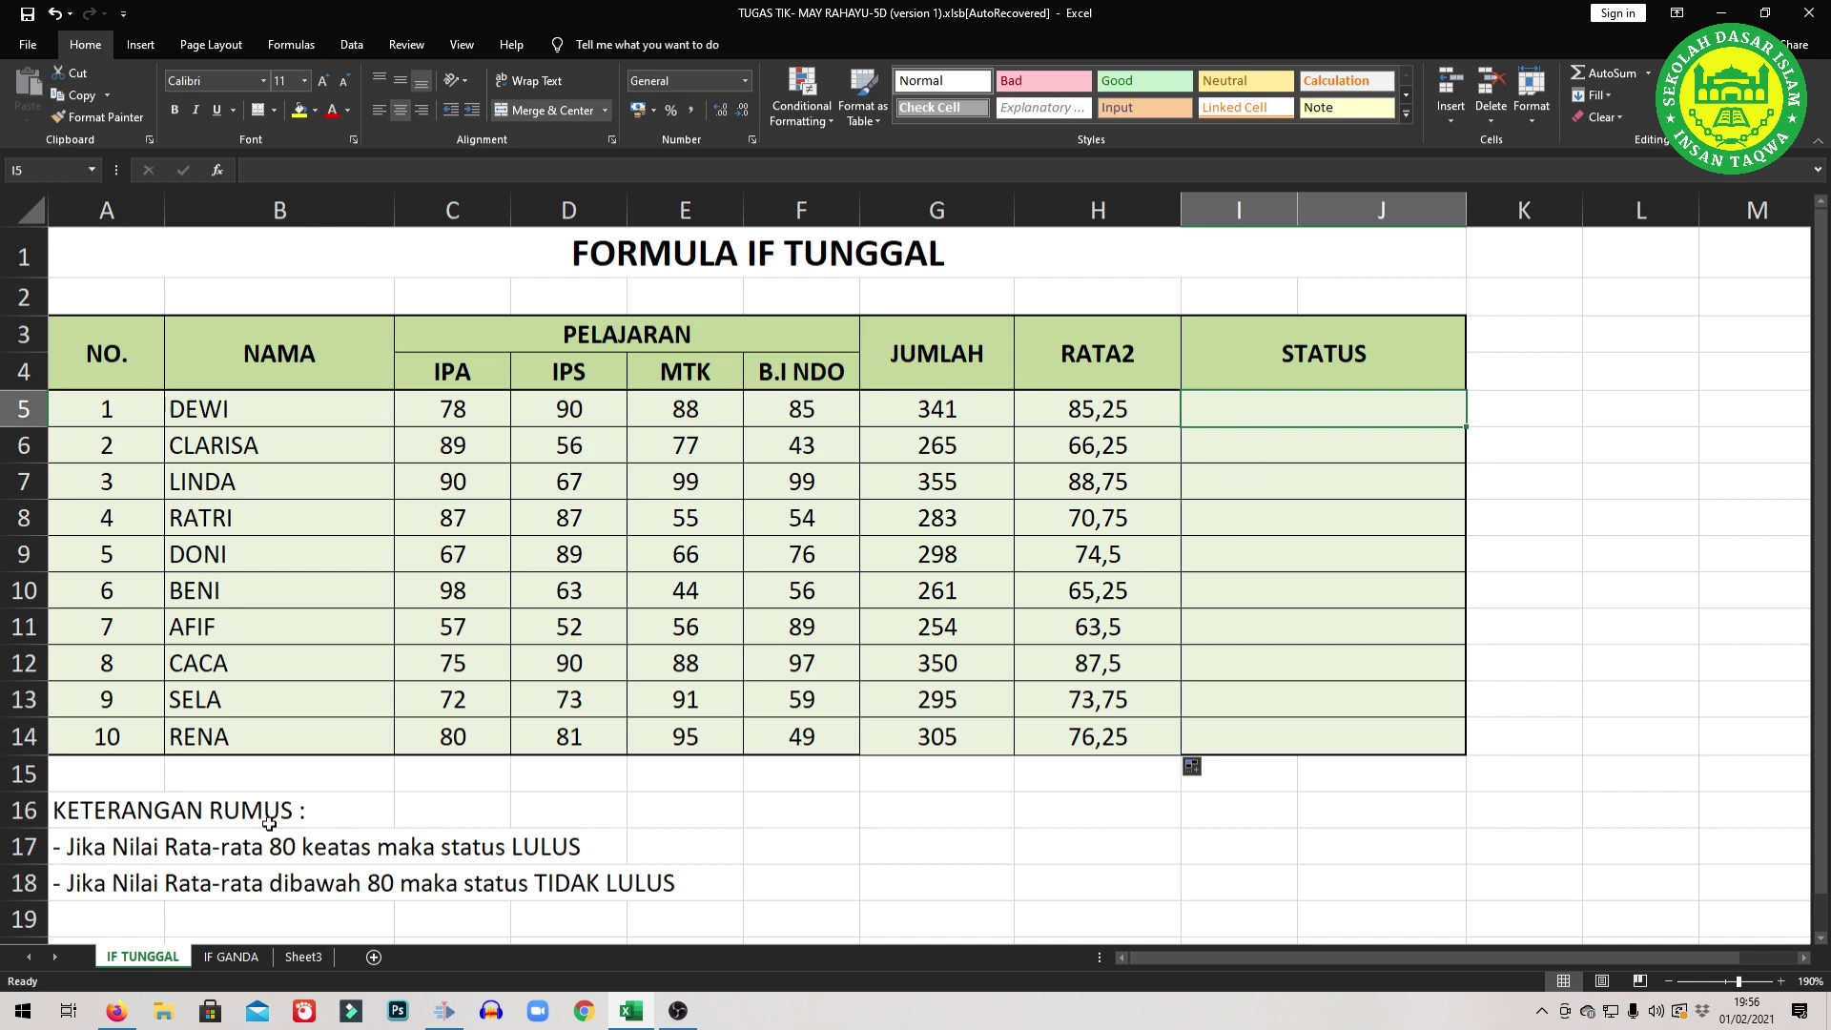
click(1091, 415)
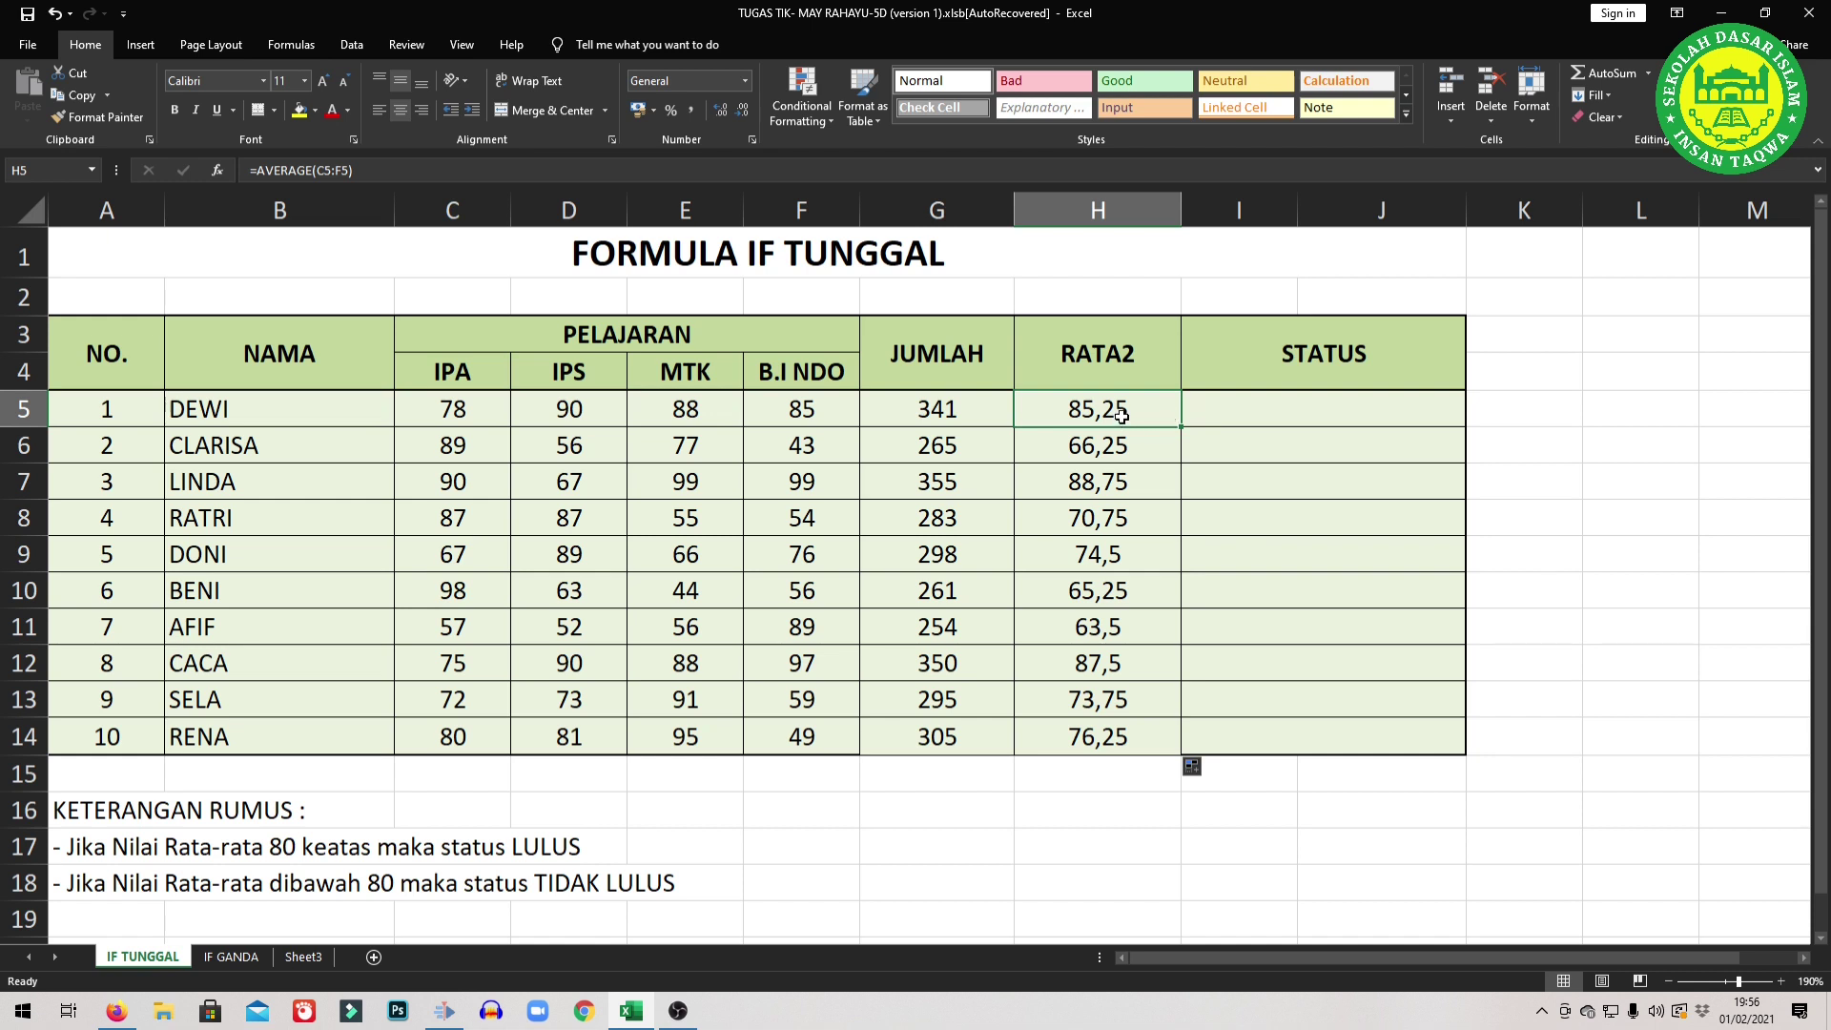
Start an IF formula in the first STATUS cell, I5, with the logical test H5>=80.
click(1225, 412)
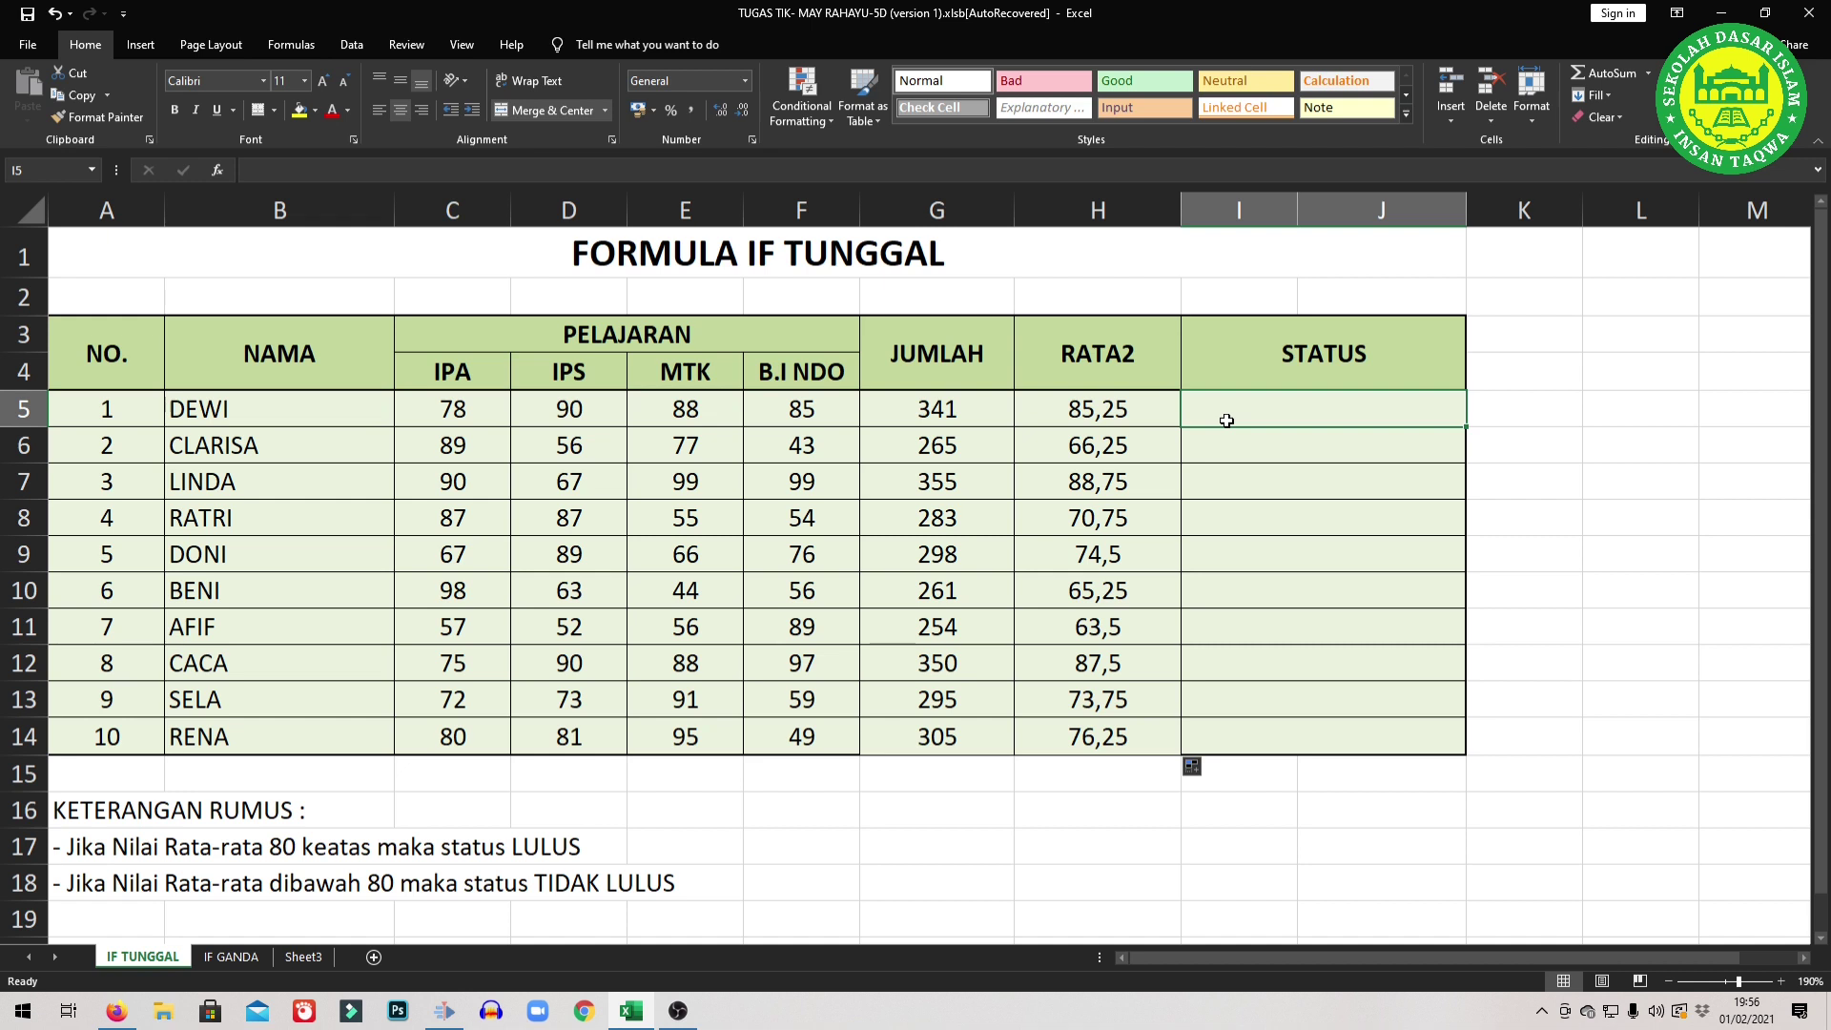
text(=)
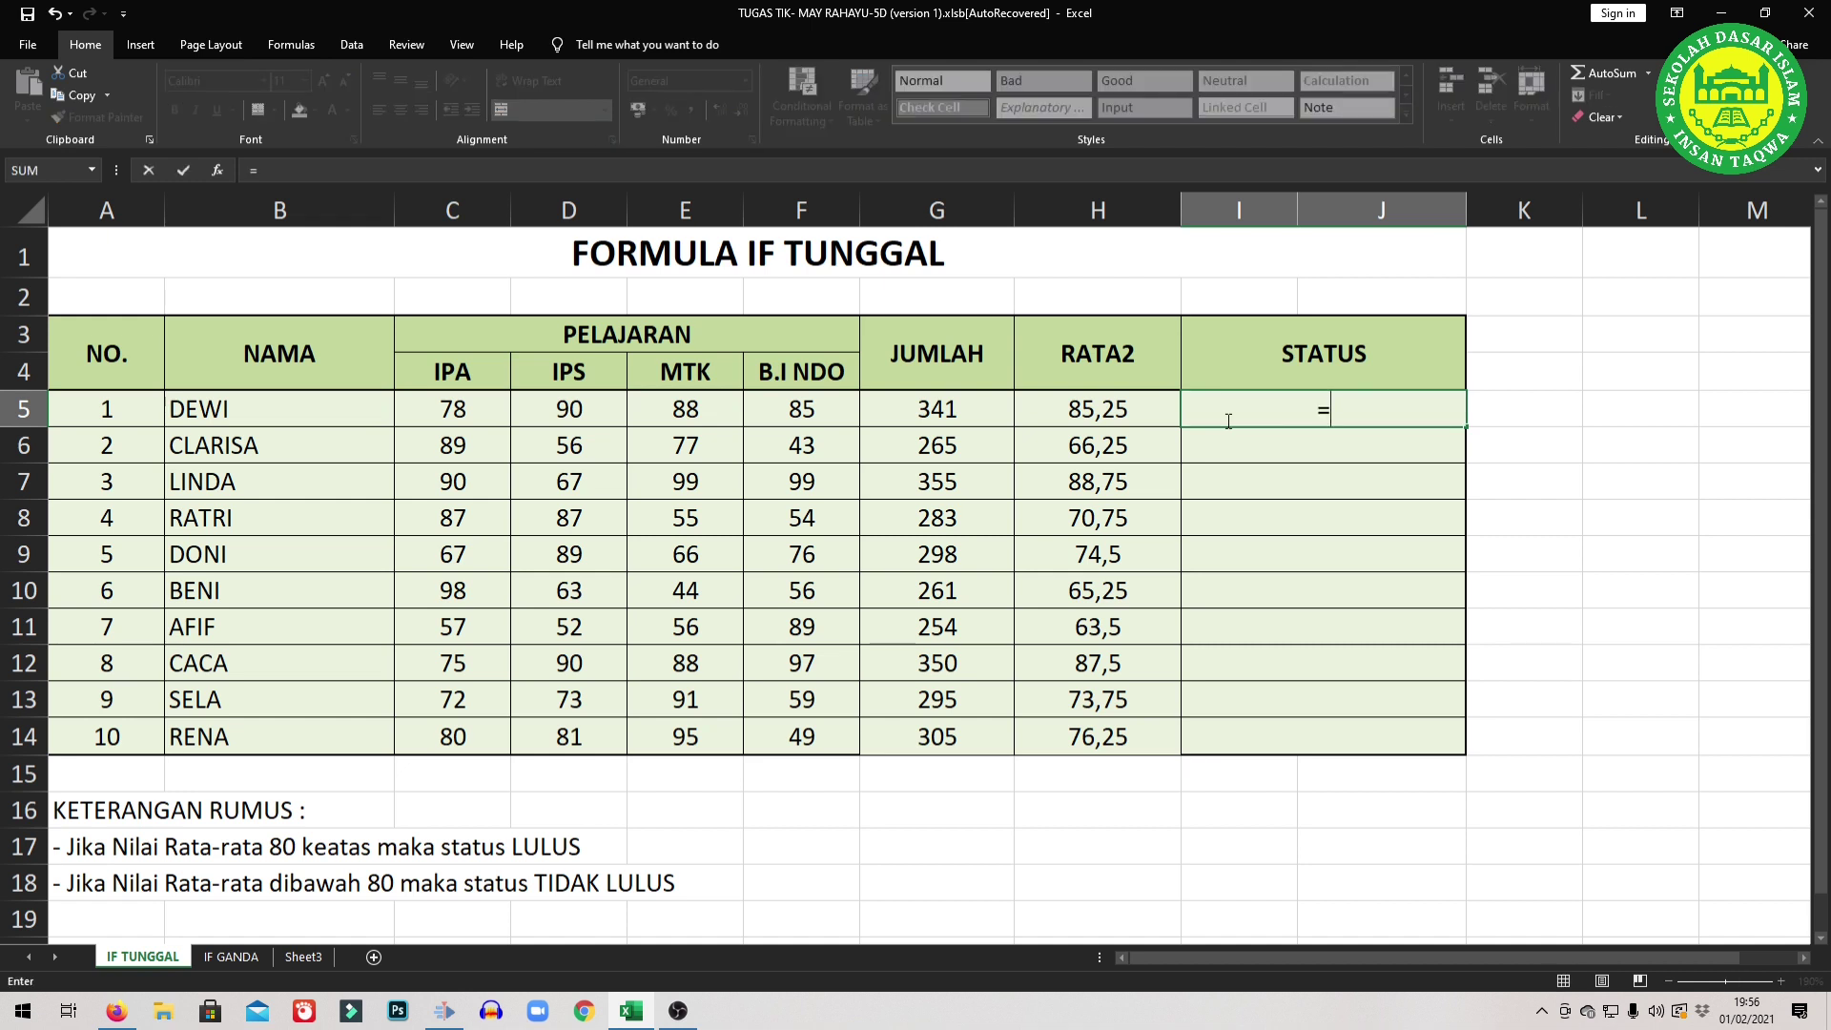
text(IF)
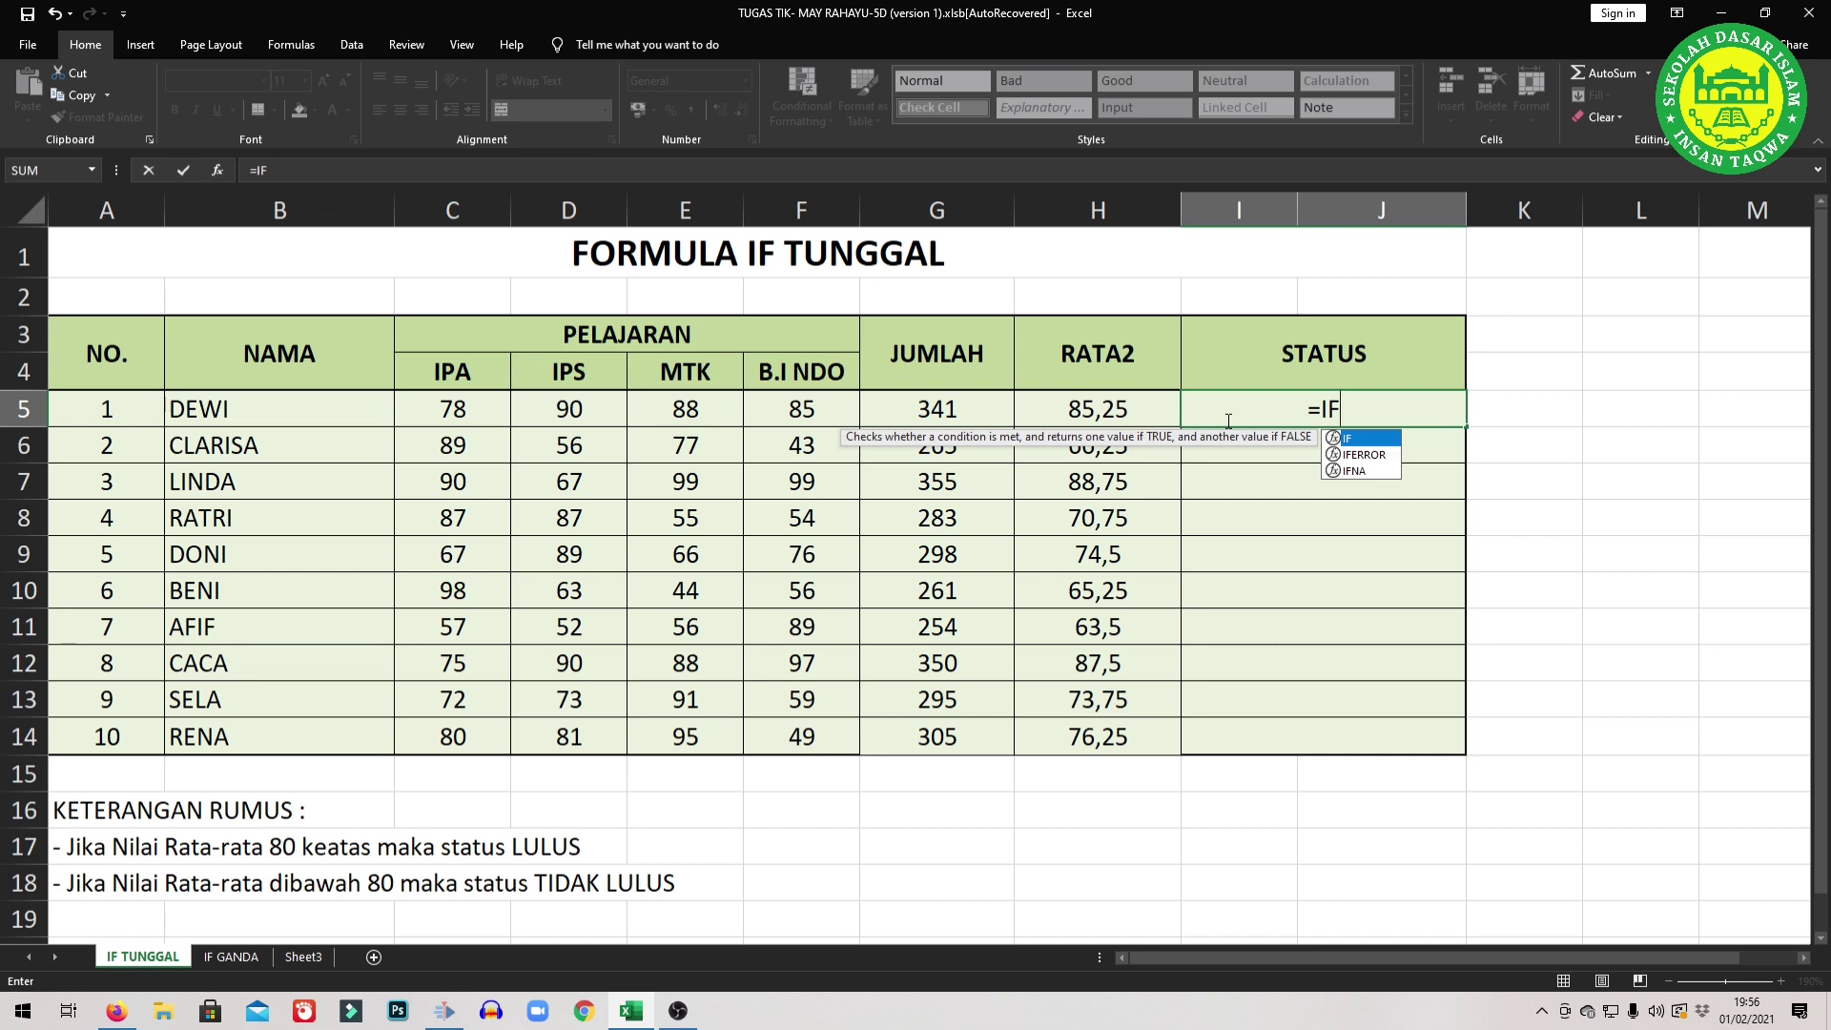
text(()
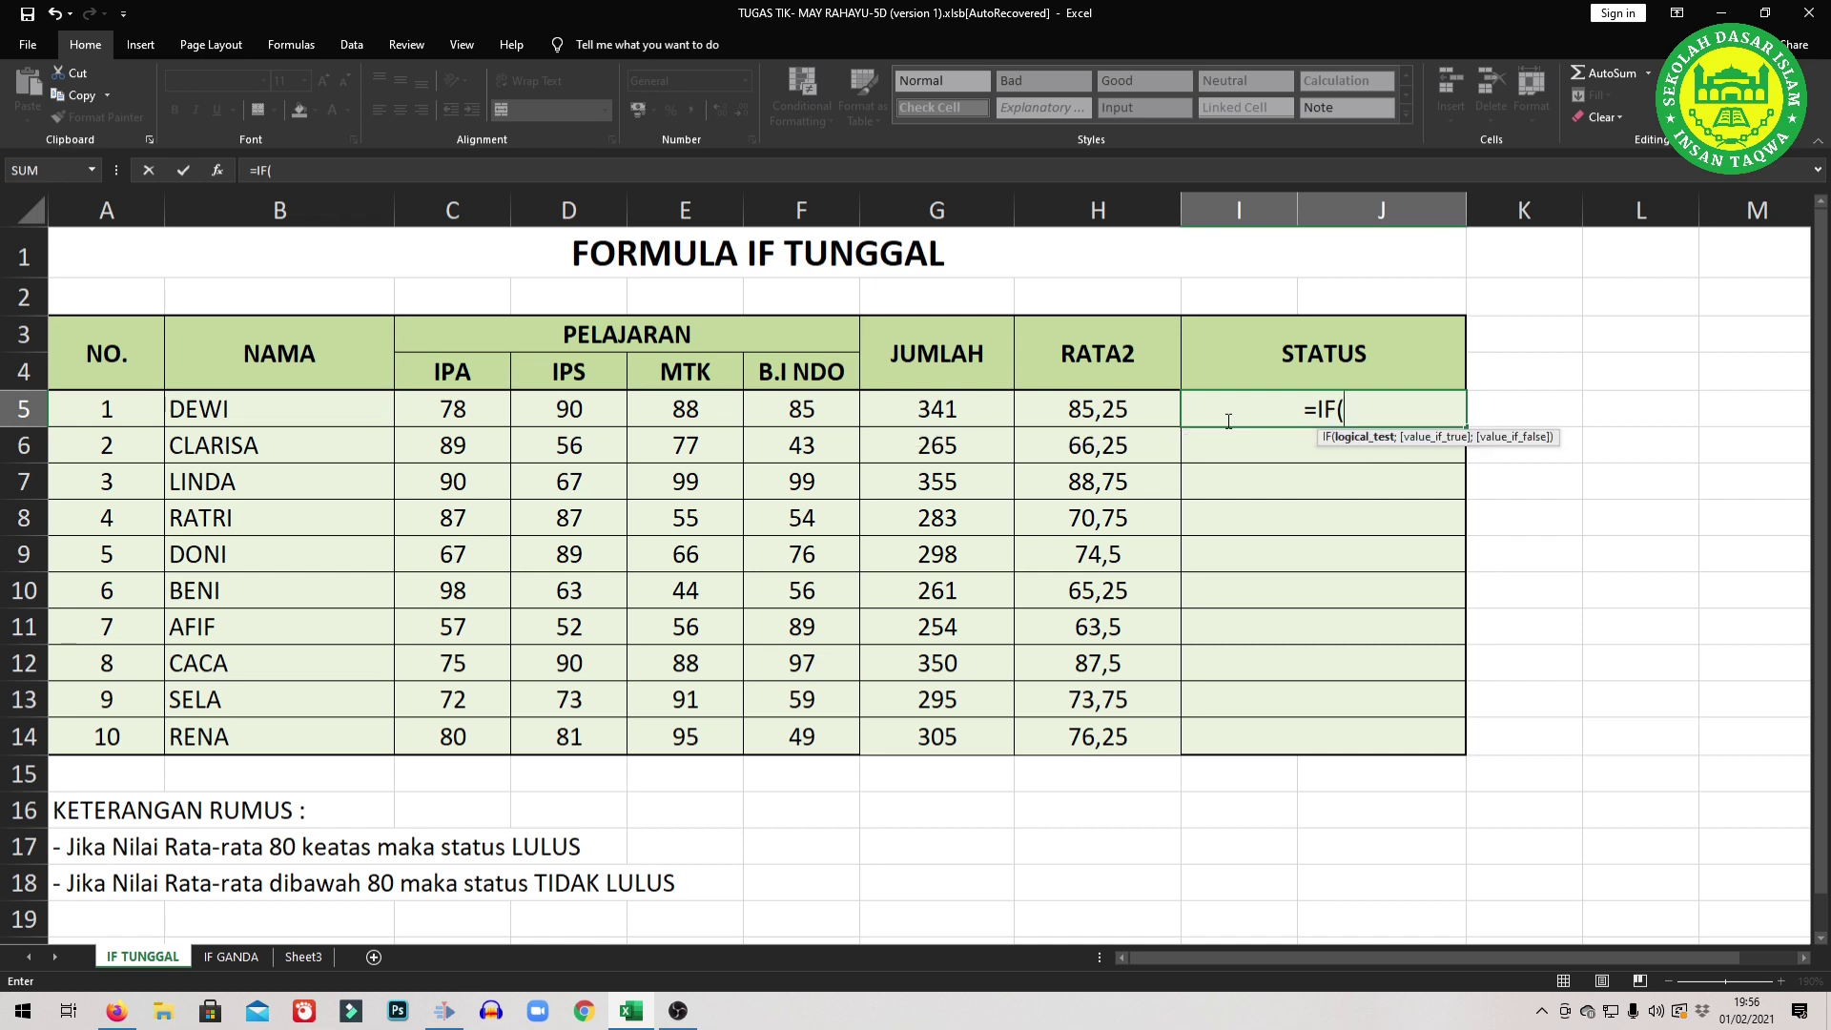
click(1090, 414)
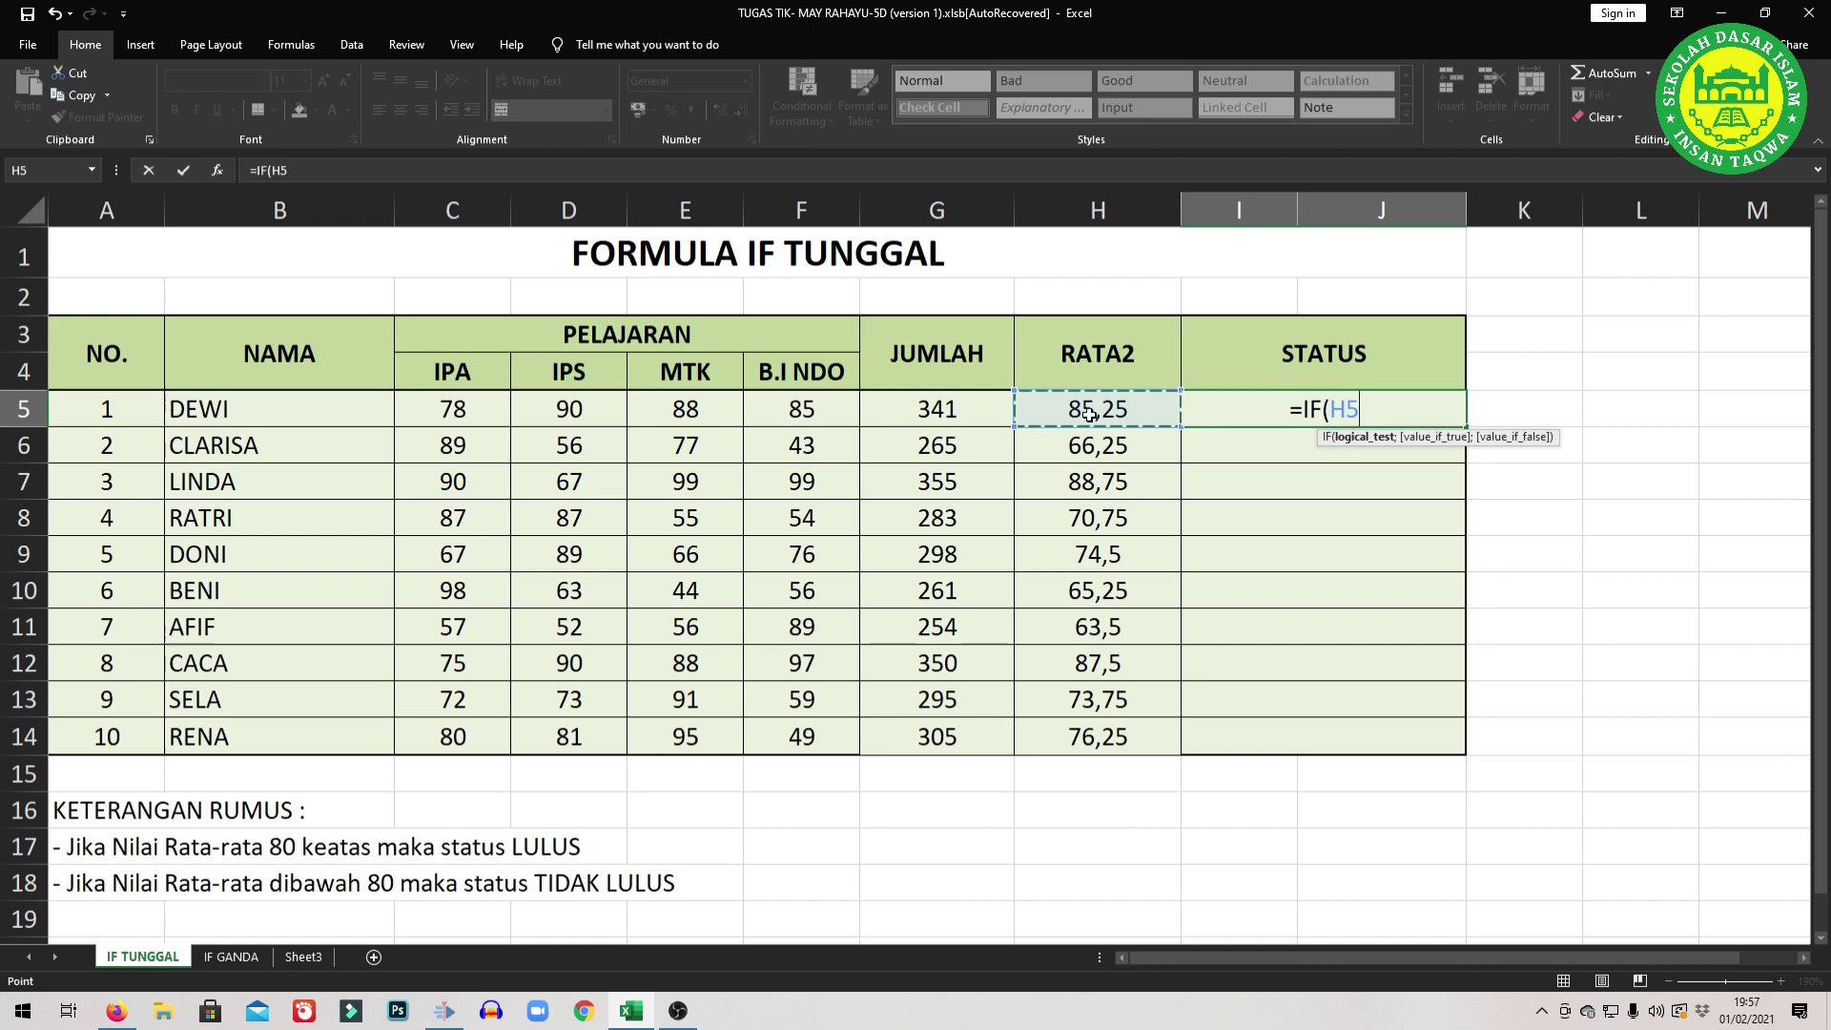
text(>)
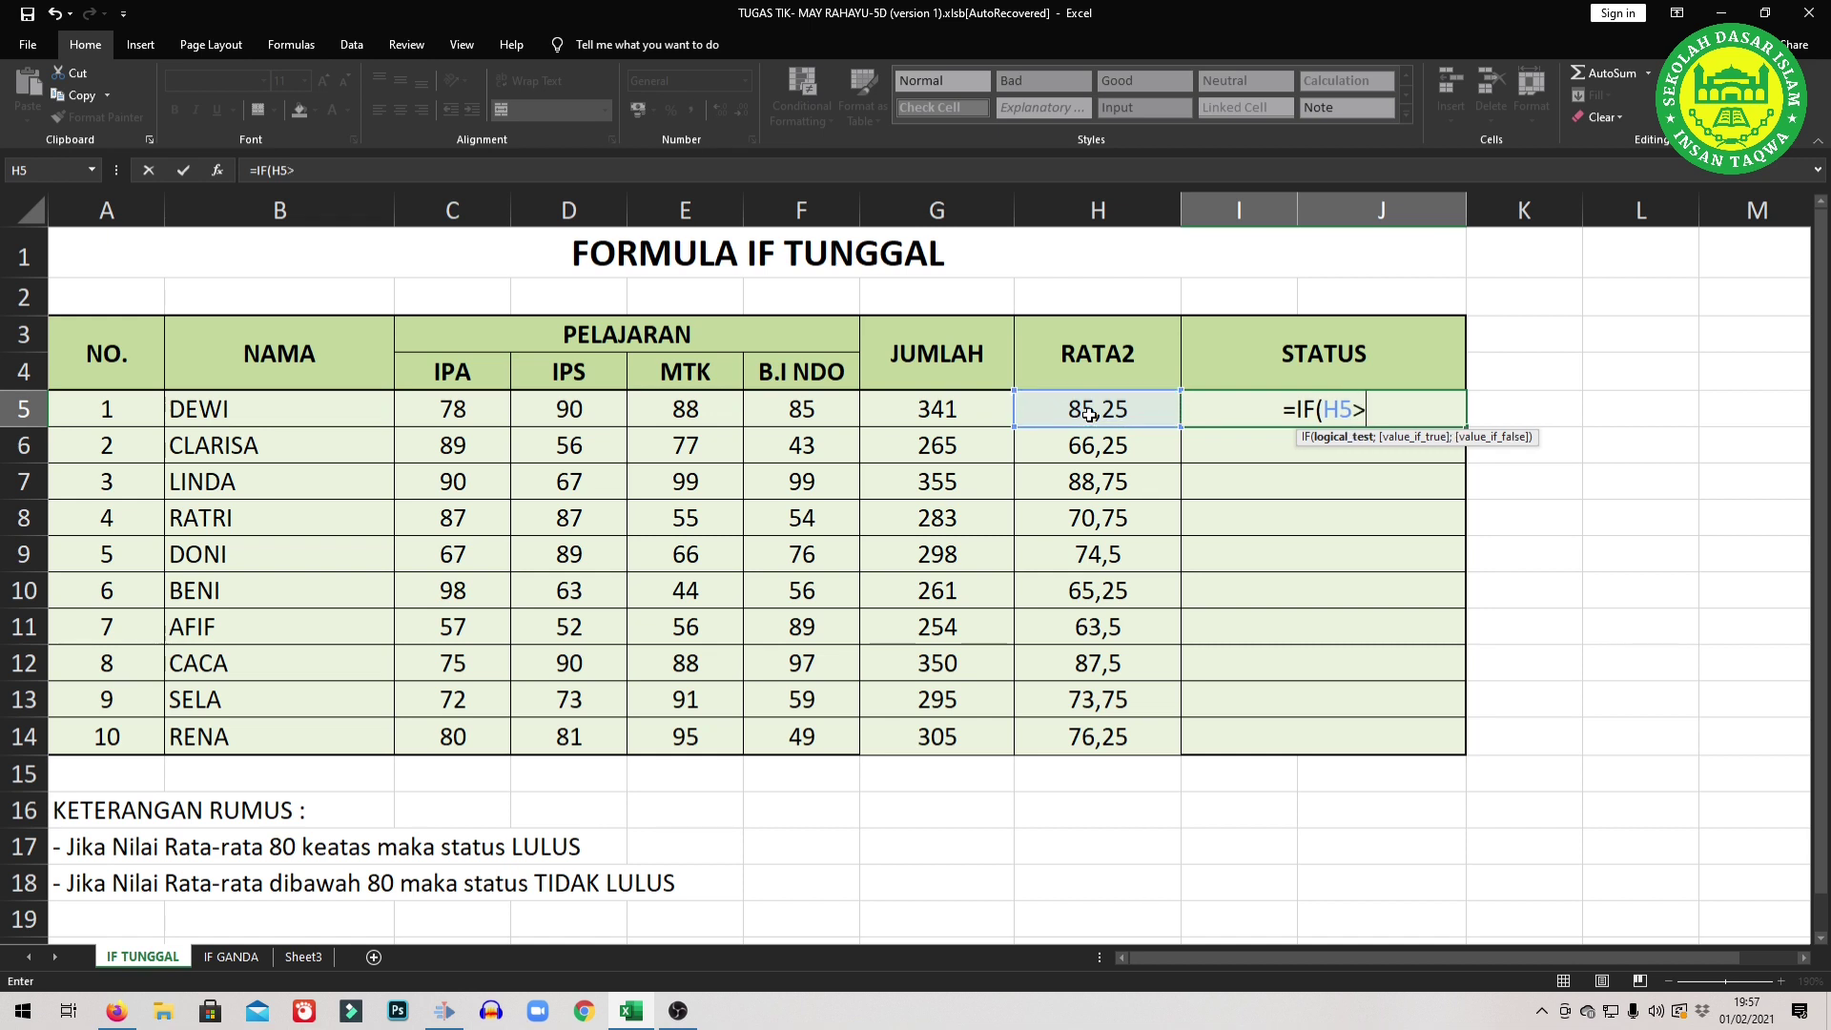
text(=)
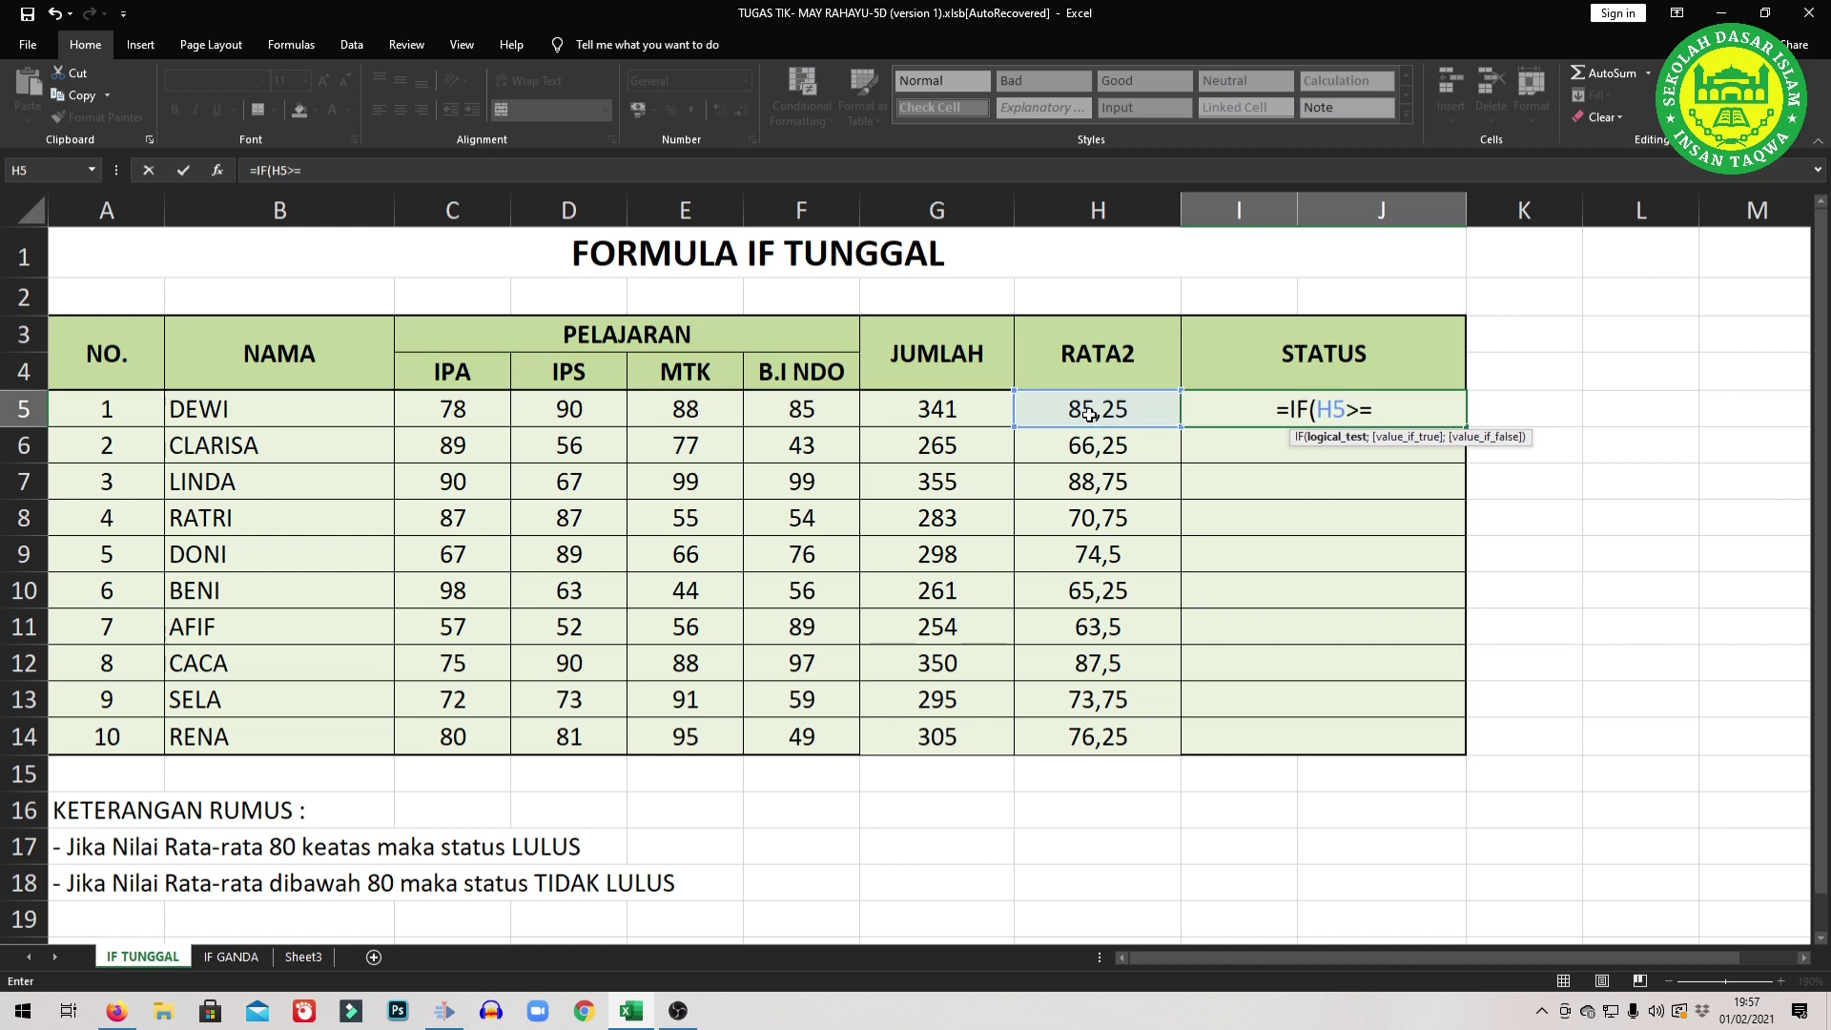
text(80)
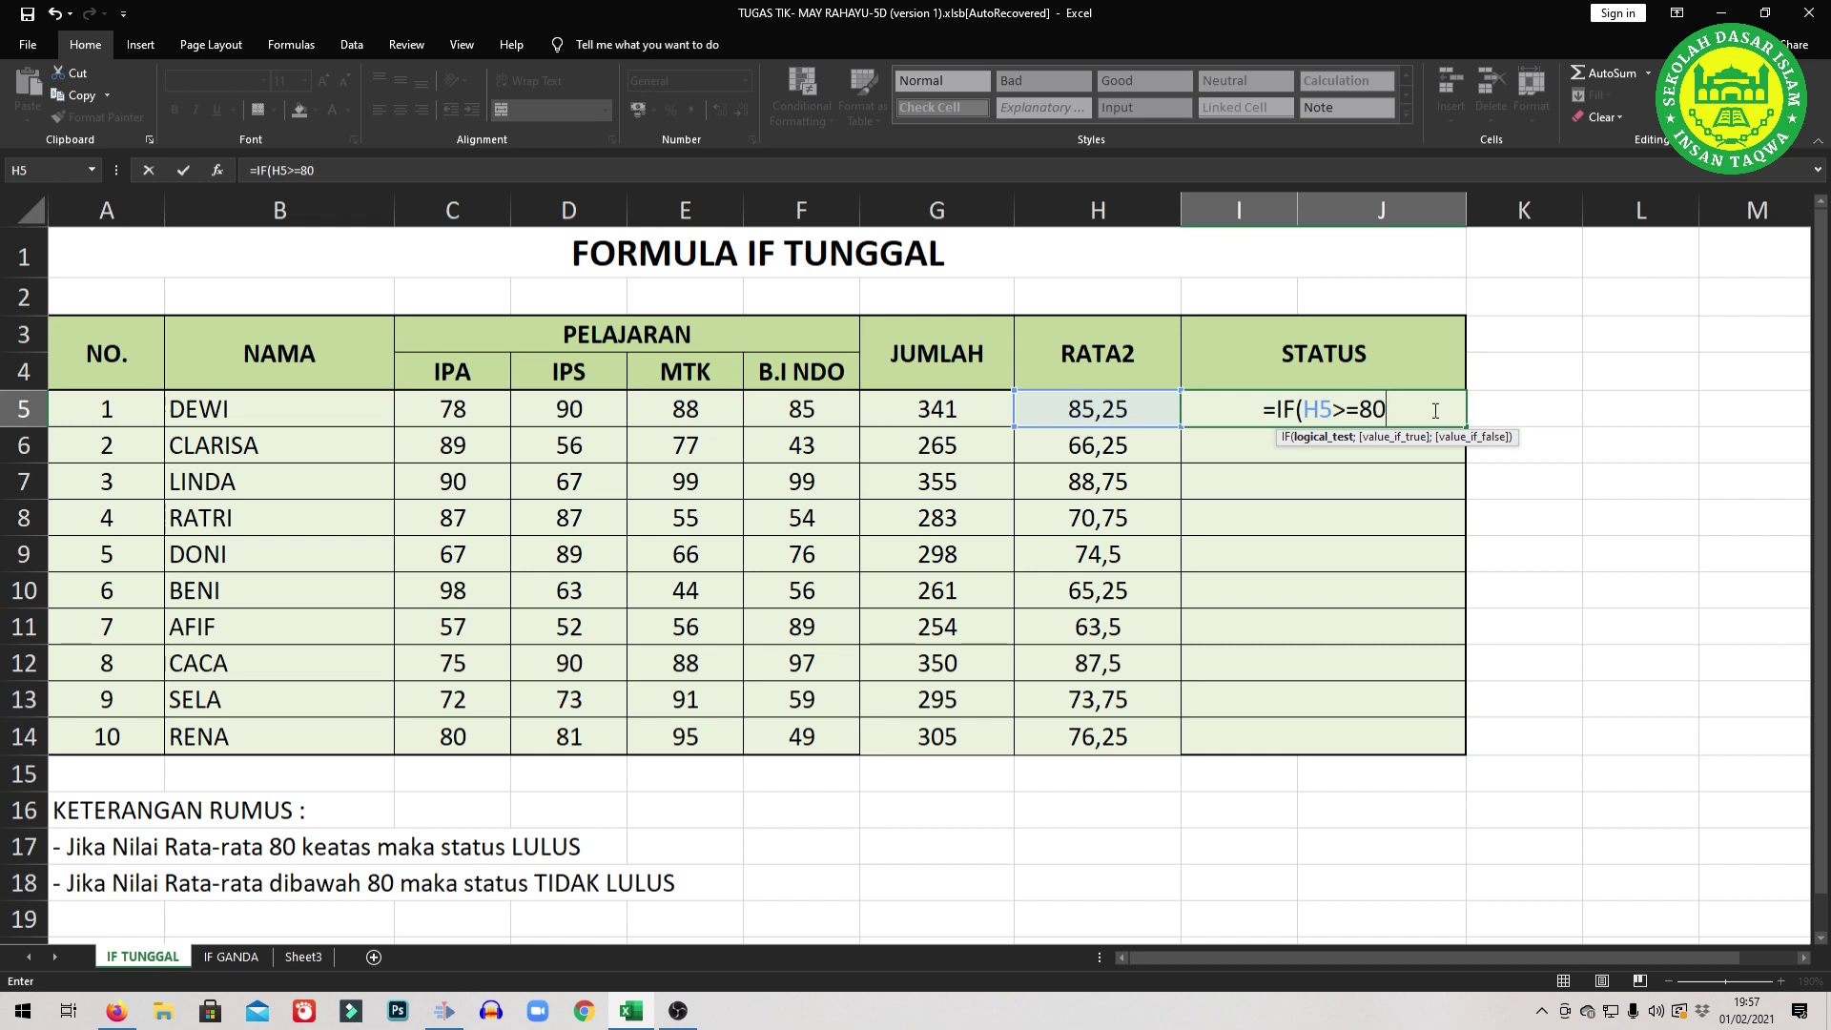
Complete the IF formula in I5 with "LULUS" as the true value and "TIDAK LULUS" as the false value.
text(;)
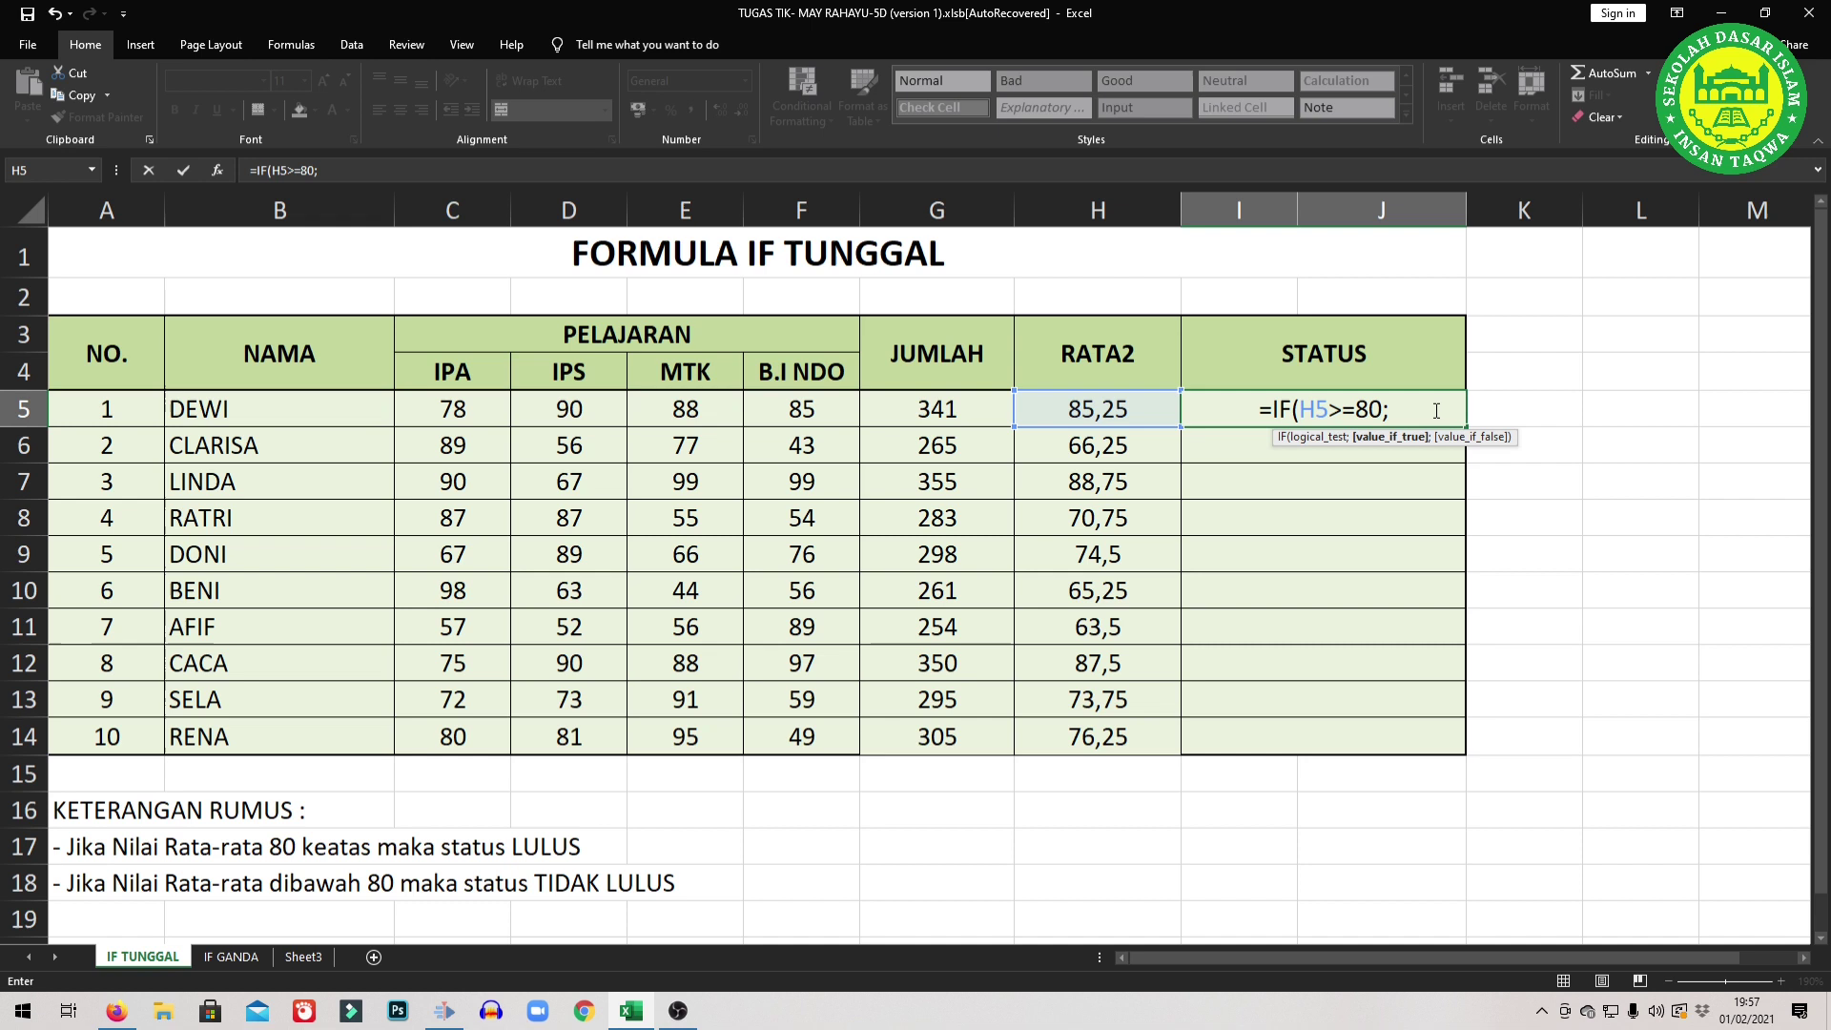
text(")
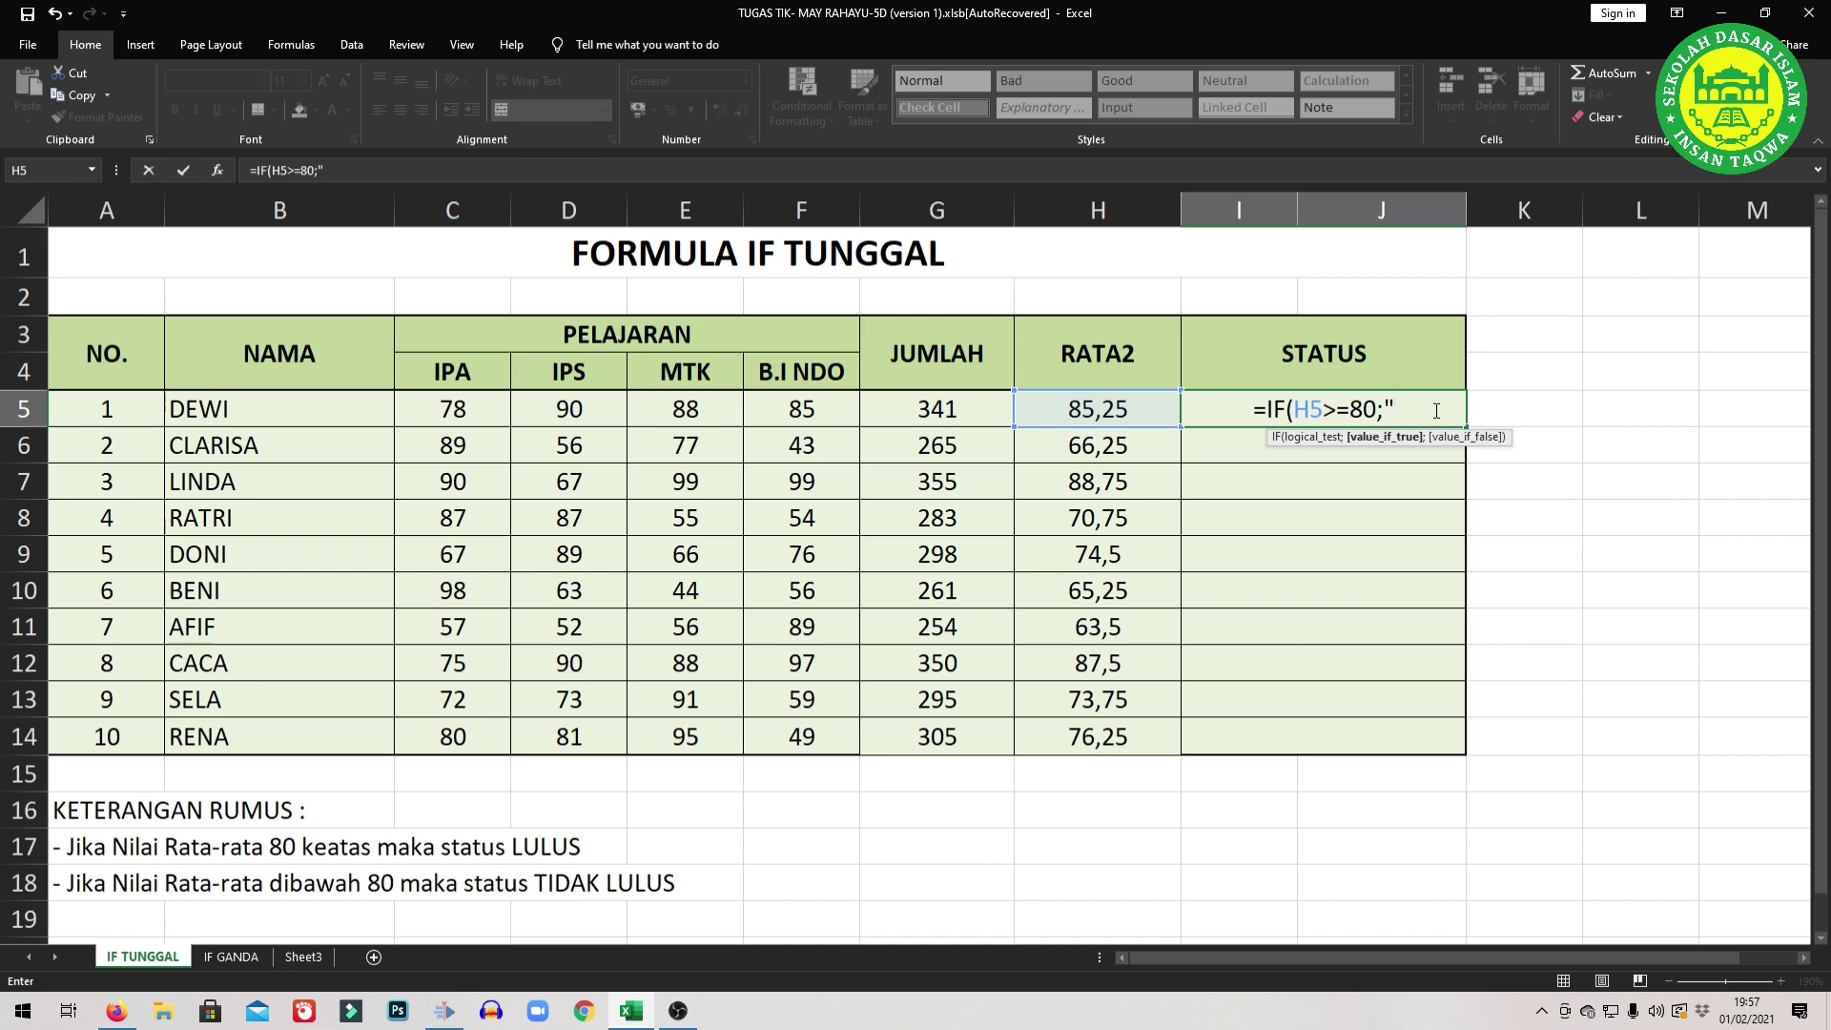
text(LULUS)
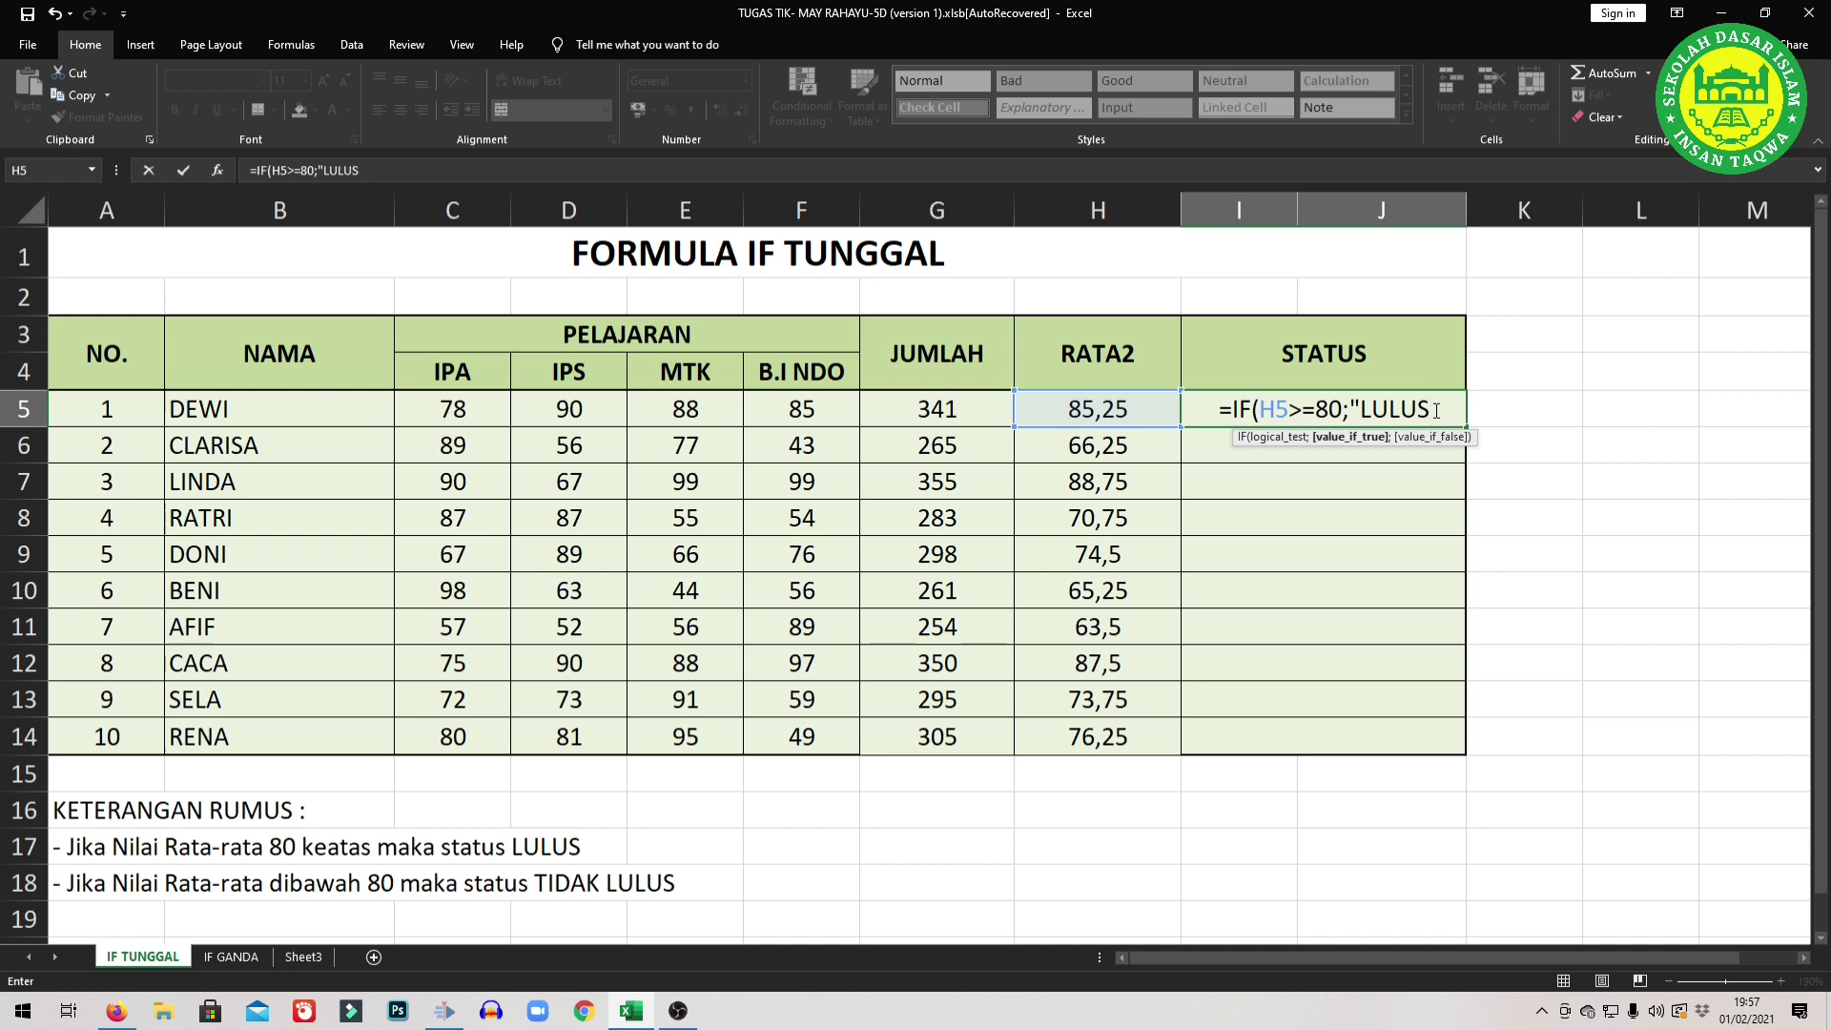
text(")
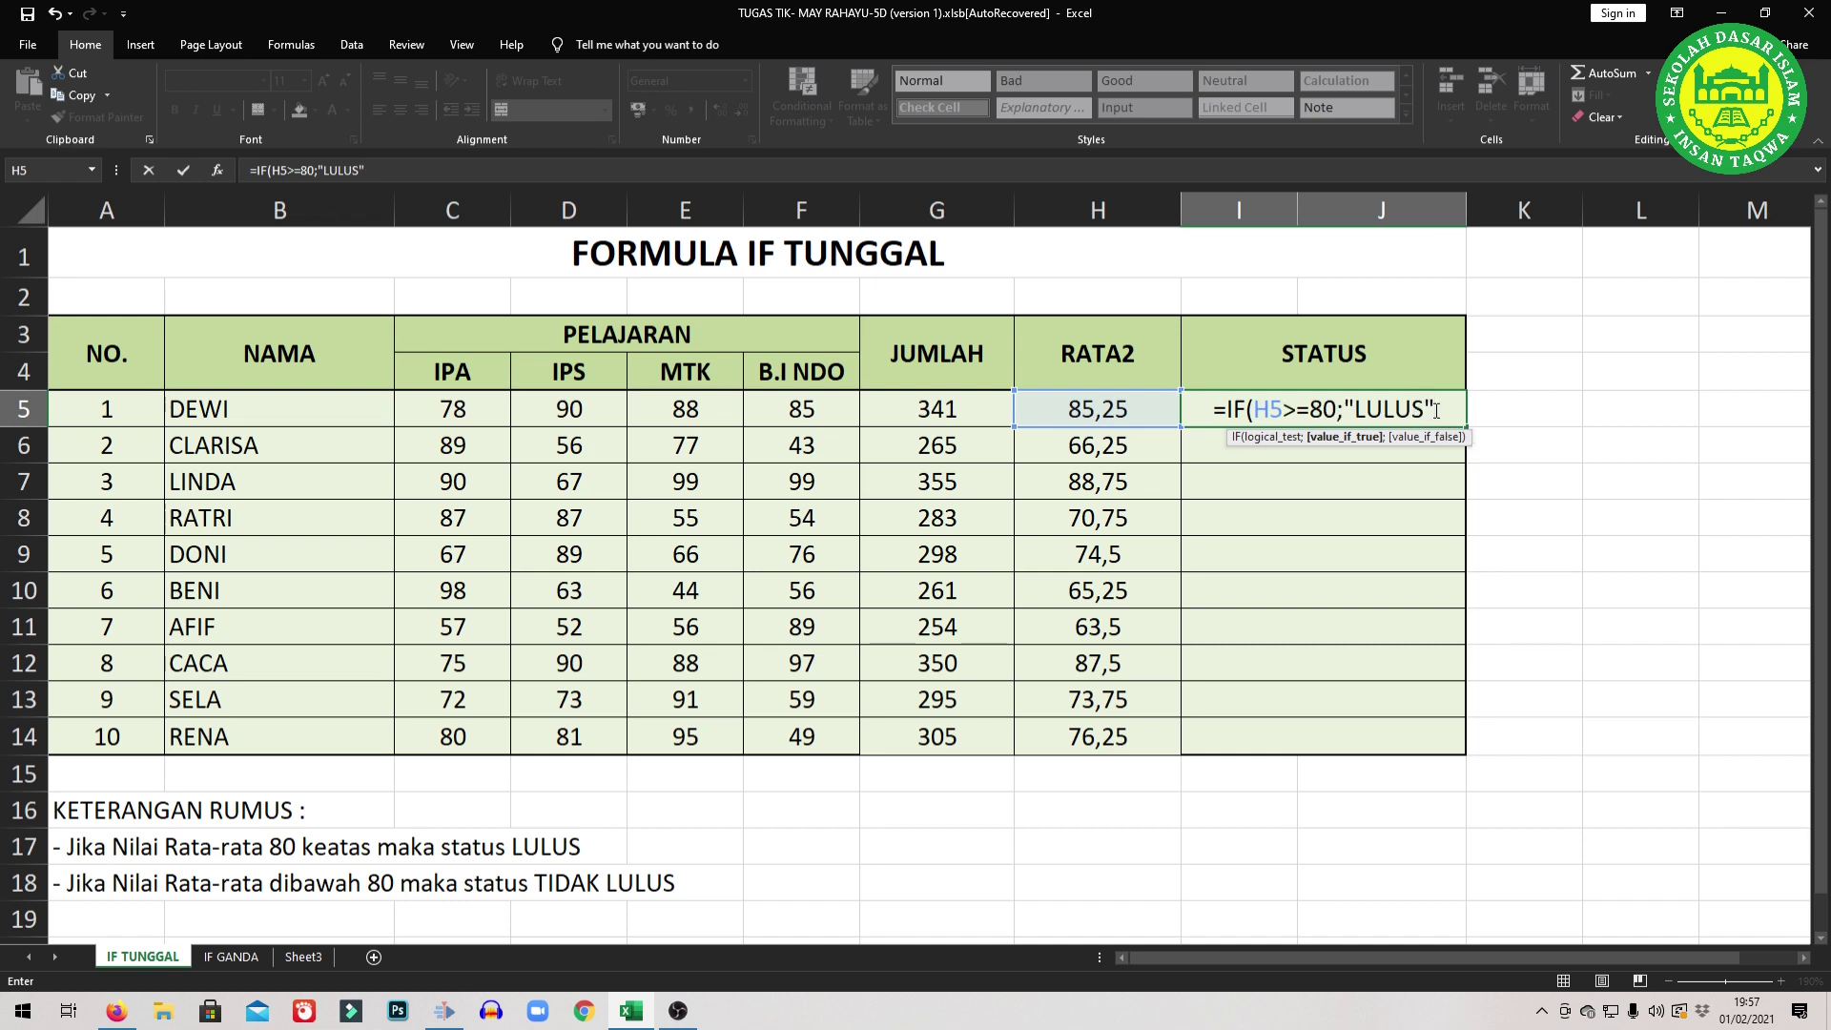
text(;)
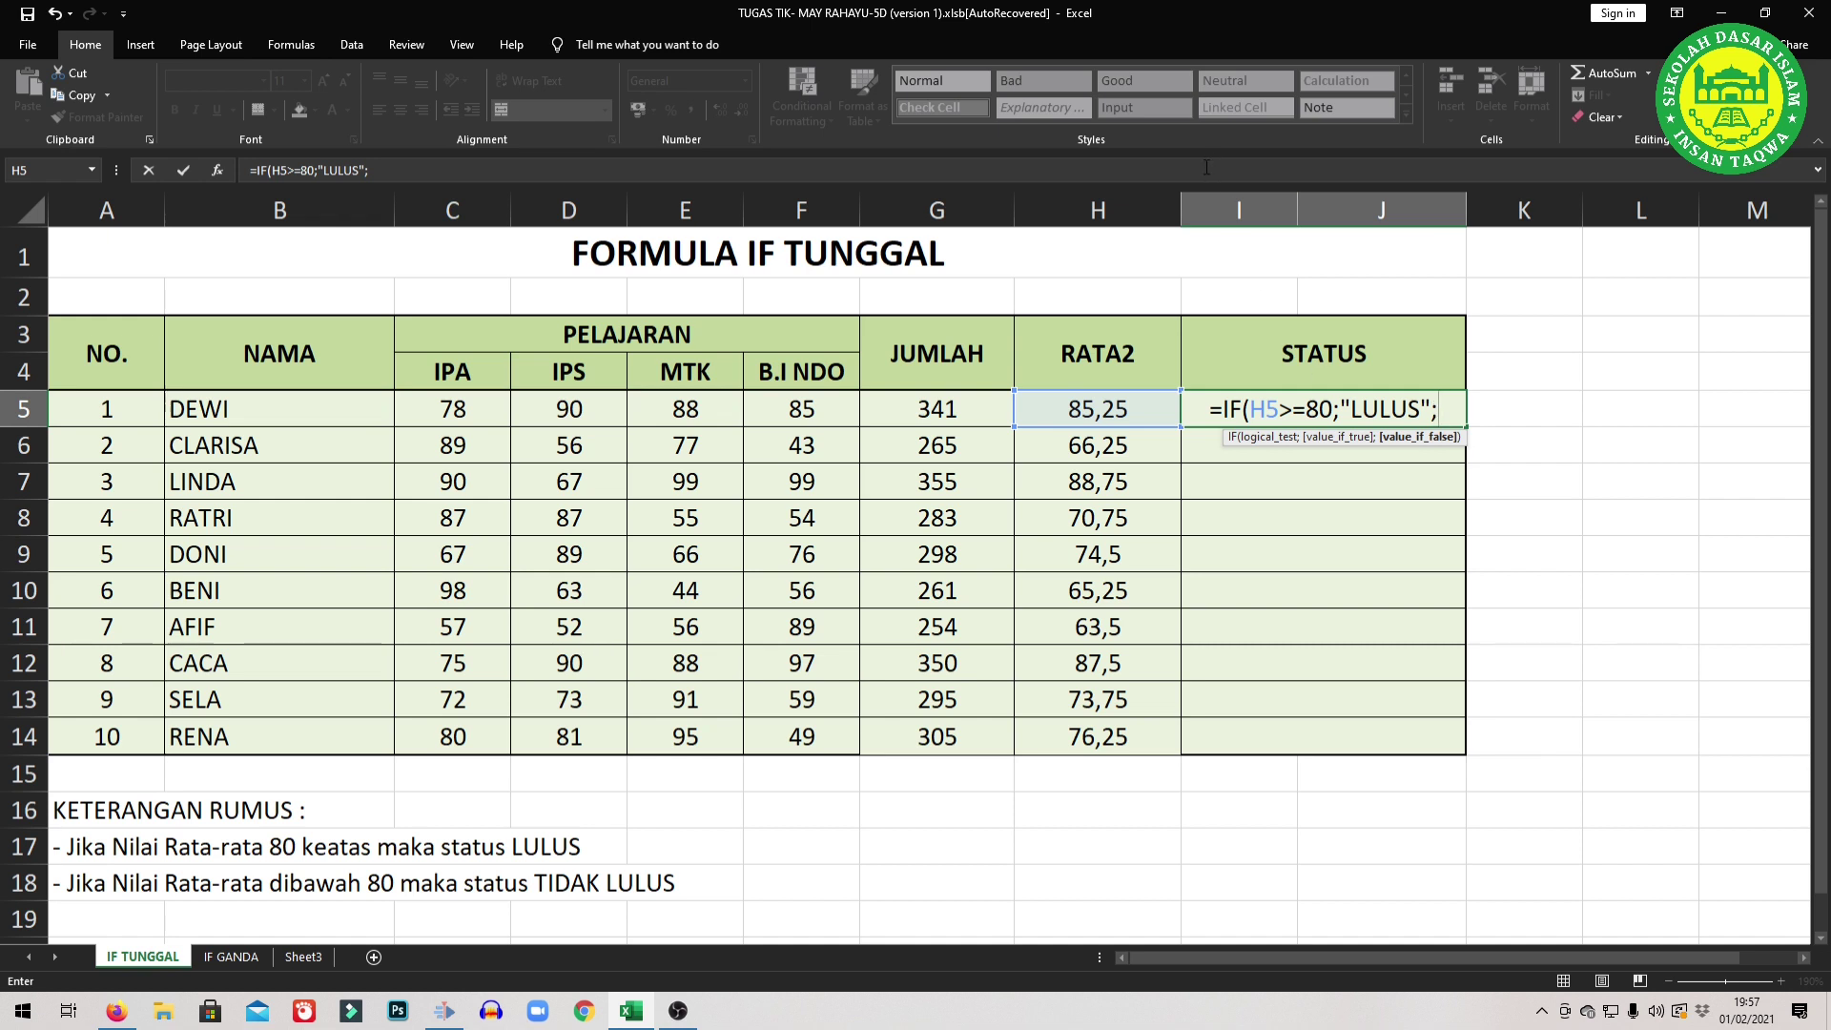
text(")
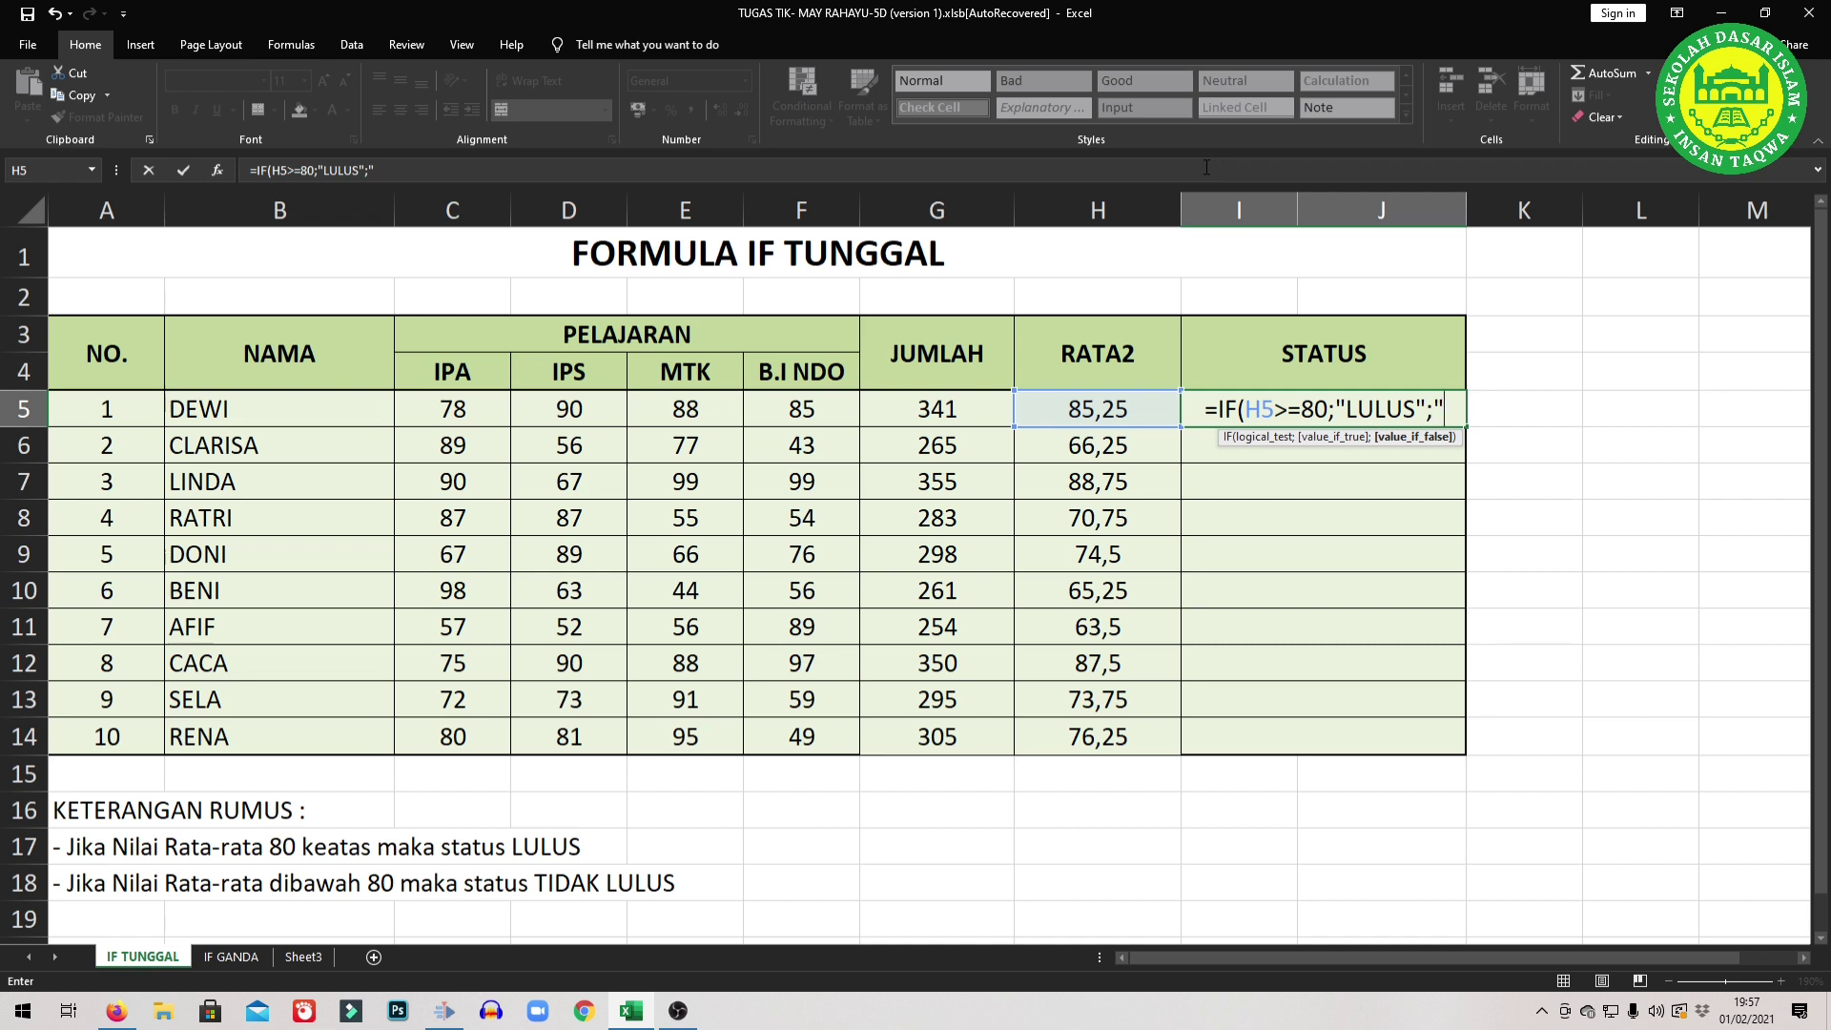
text(T)
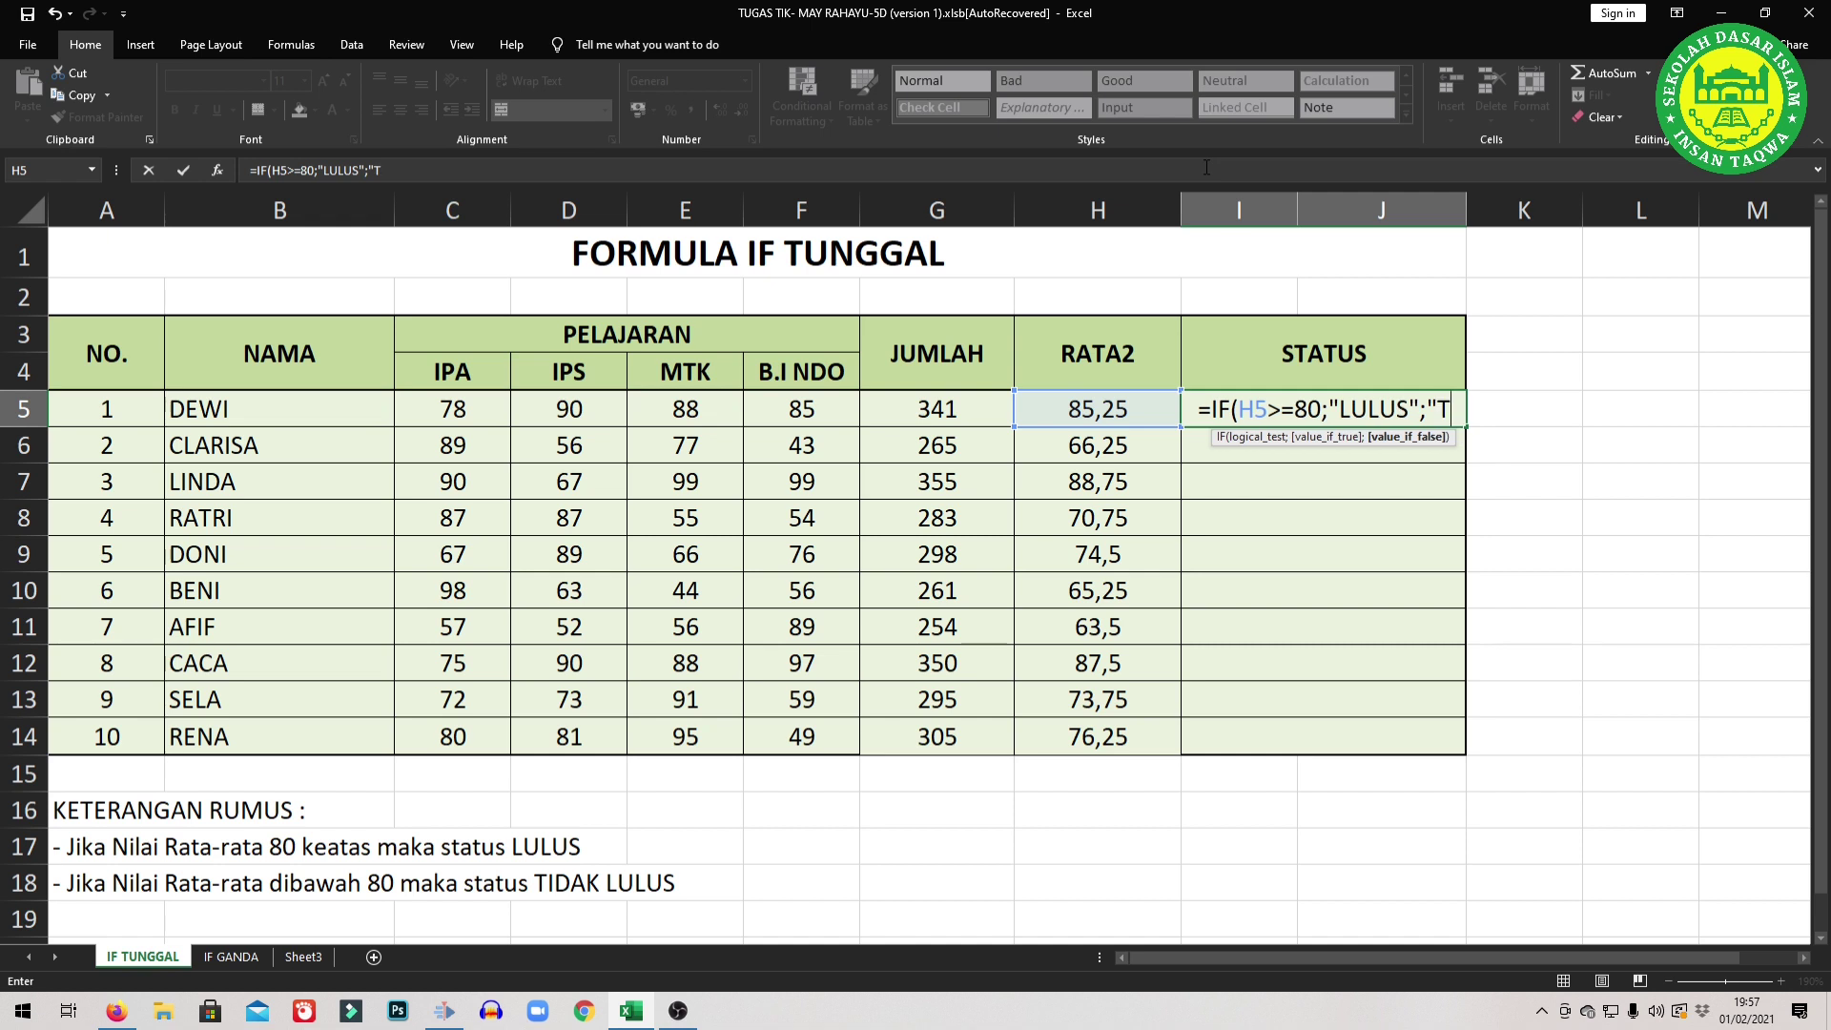
text(IDAK LULUS")
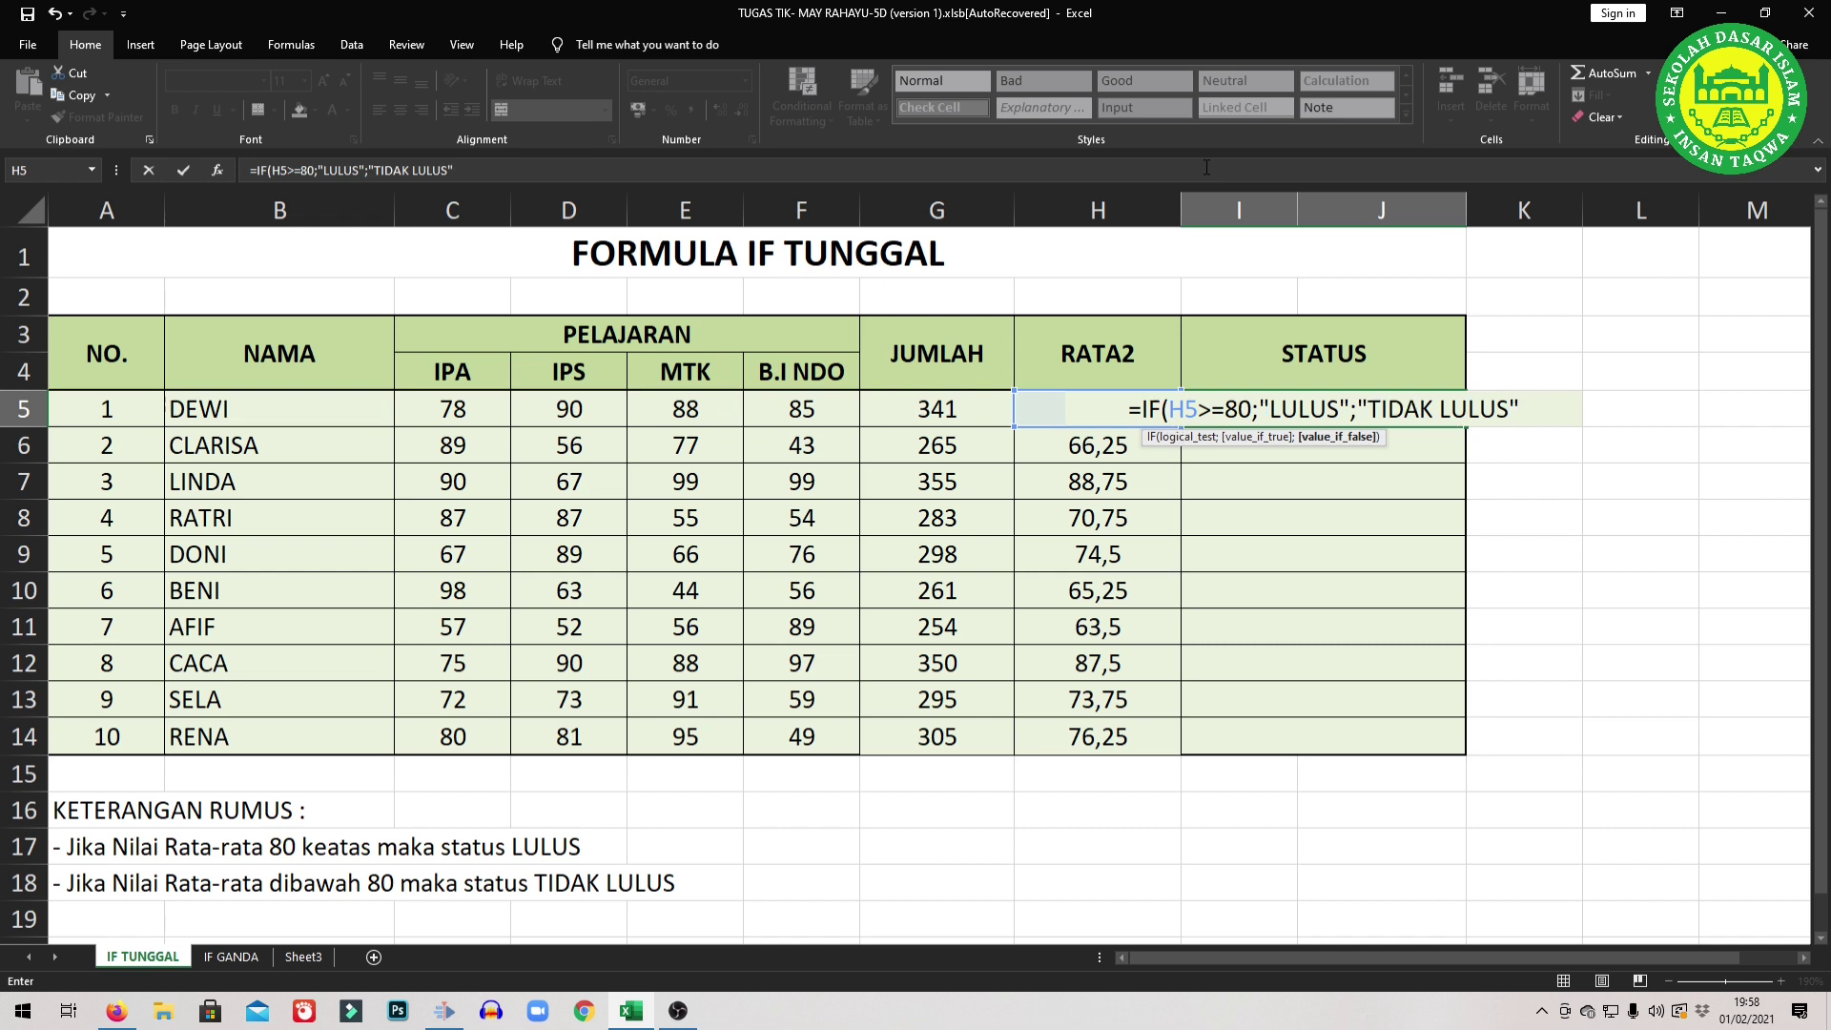
text())
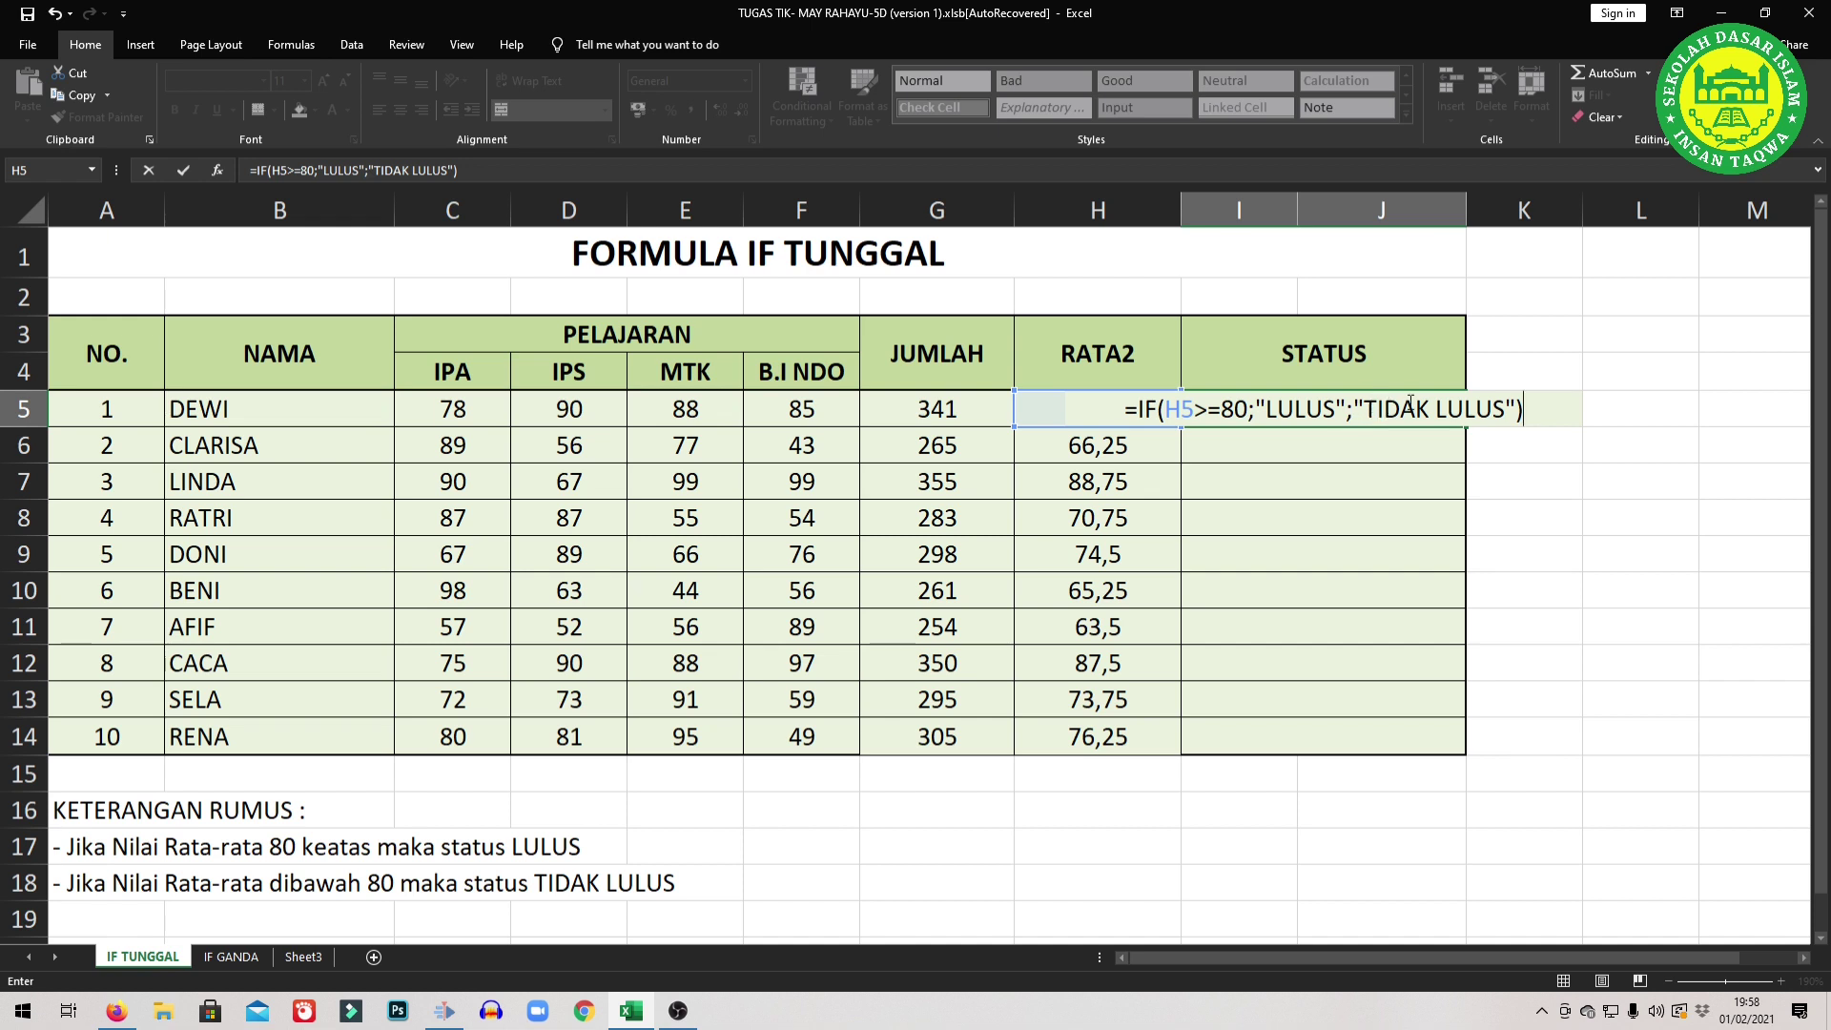
key(Return)
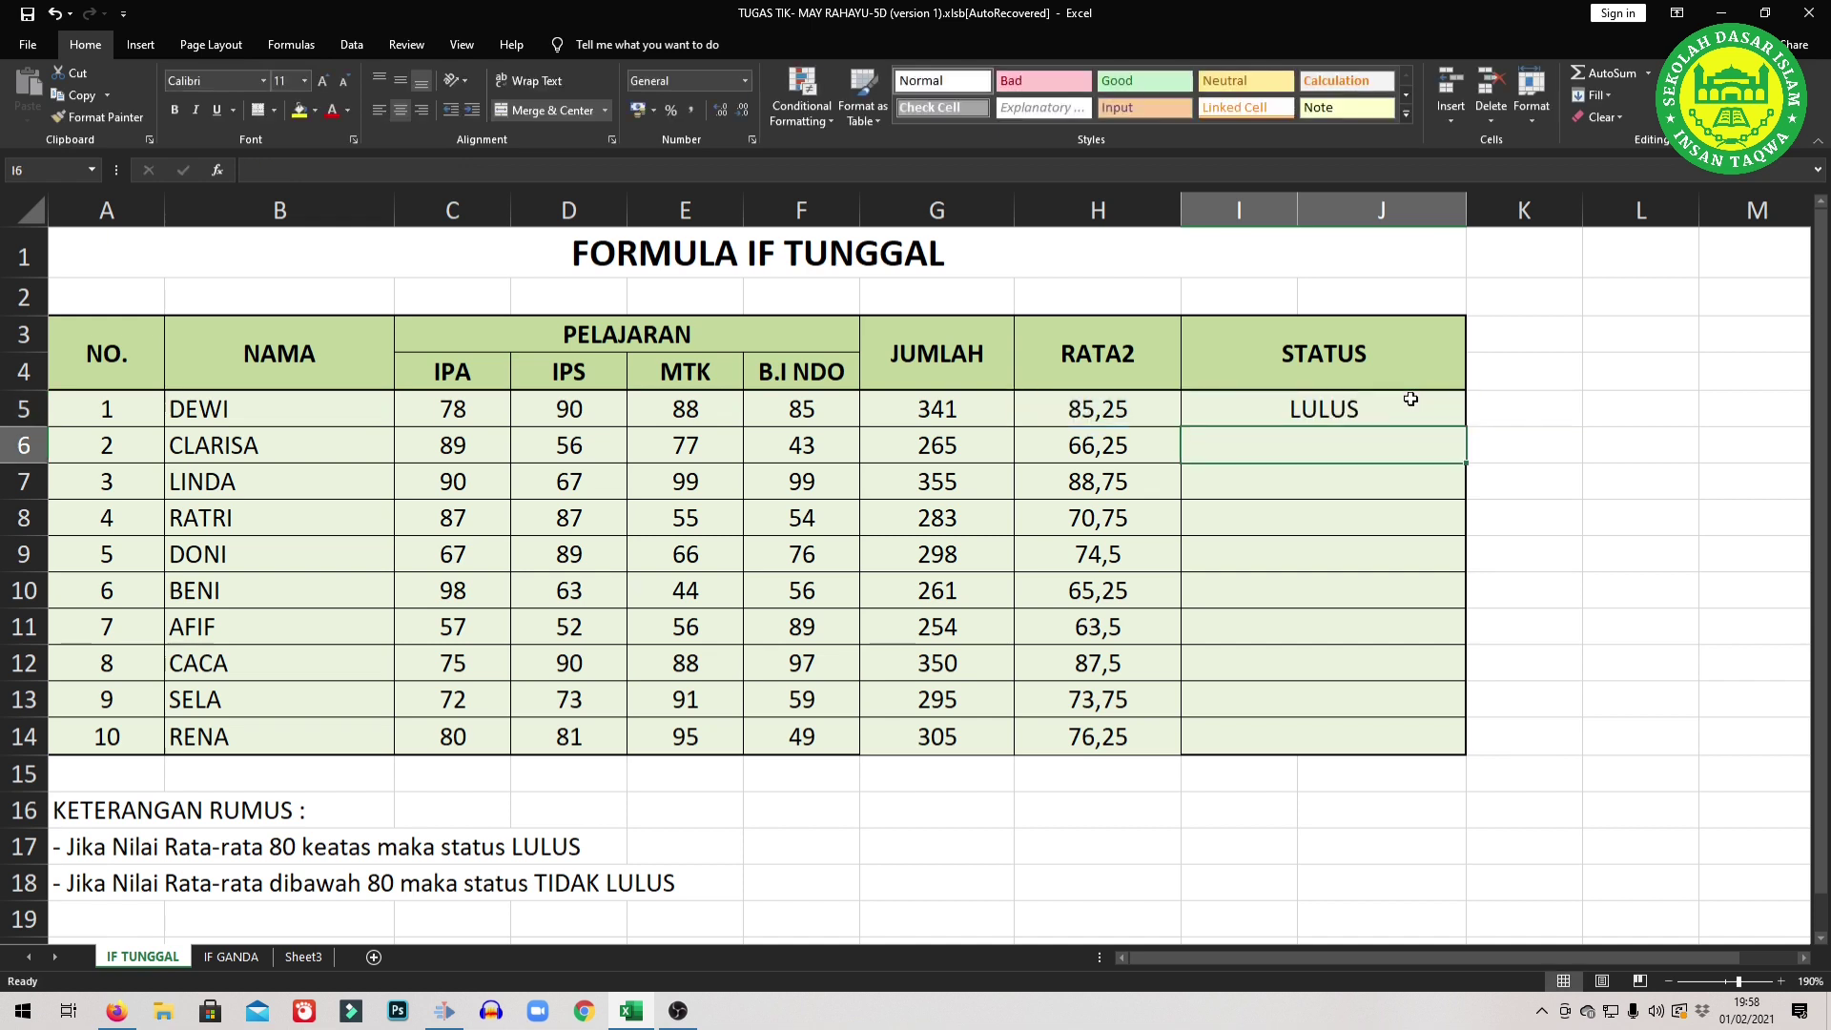
Fill the STATUS formula from I5 down through row 14.
click(1329, 413)
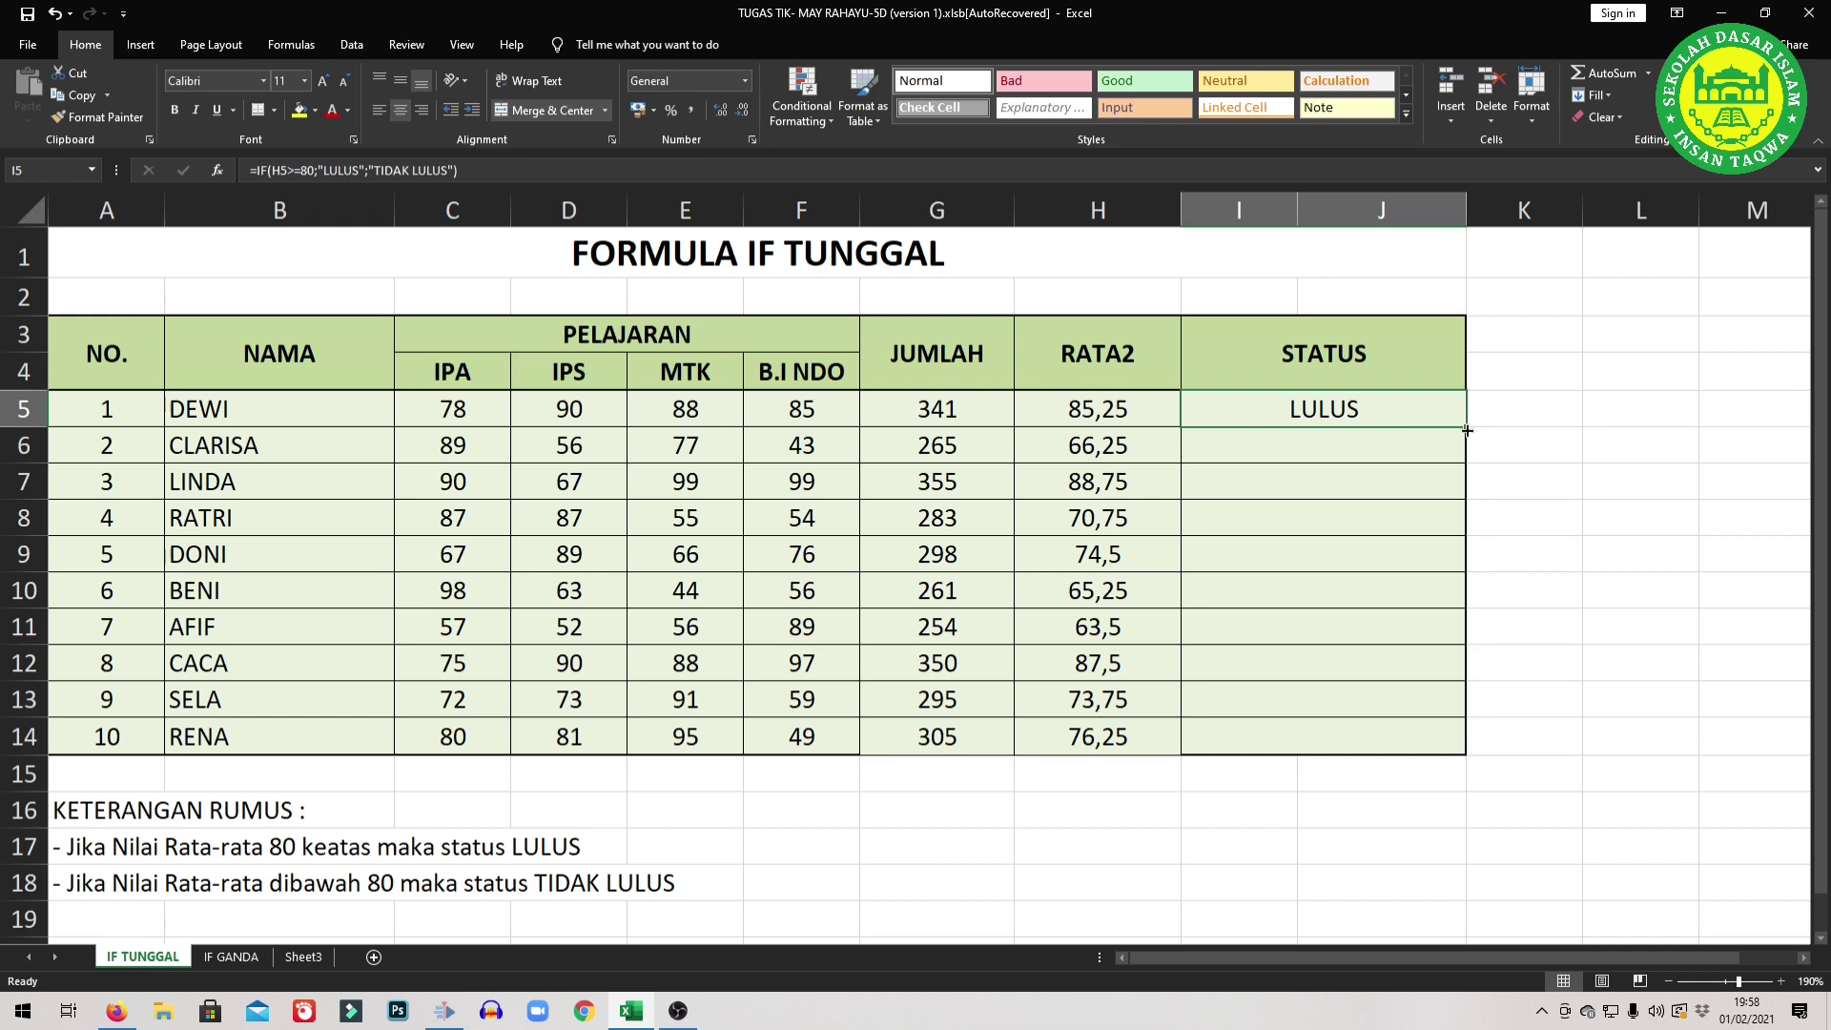
drag(1467, 430, 1456, 751)
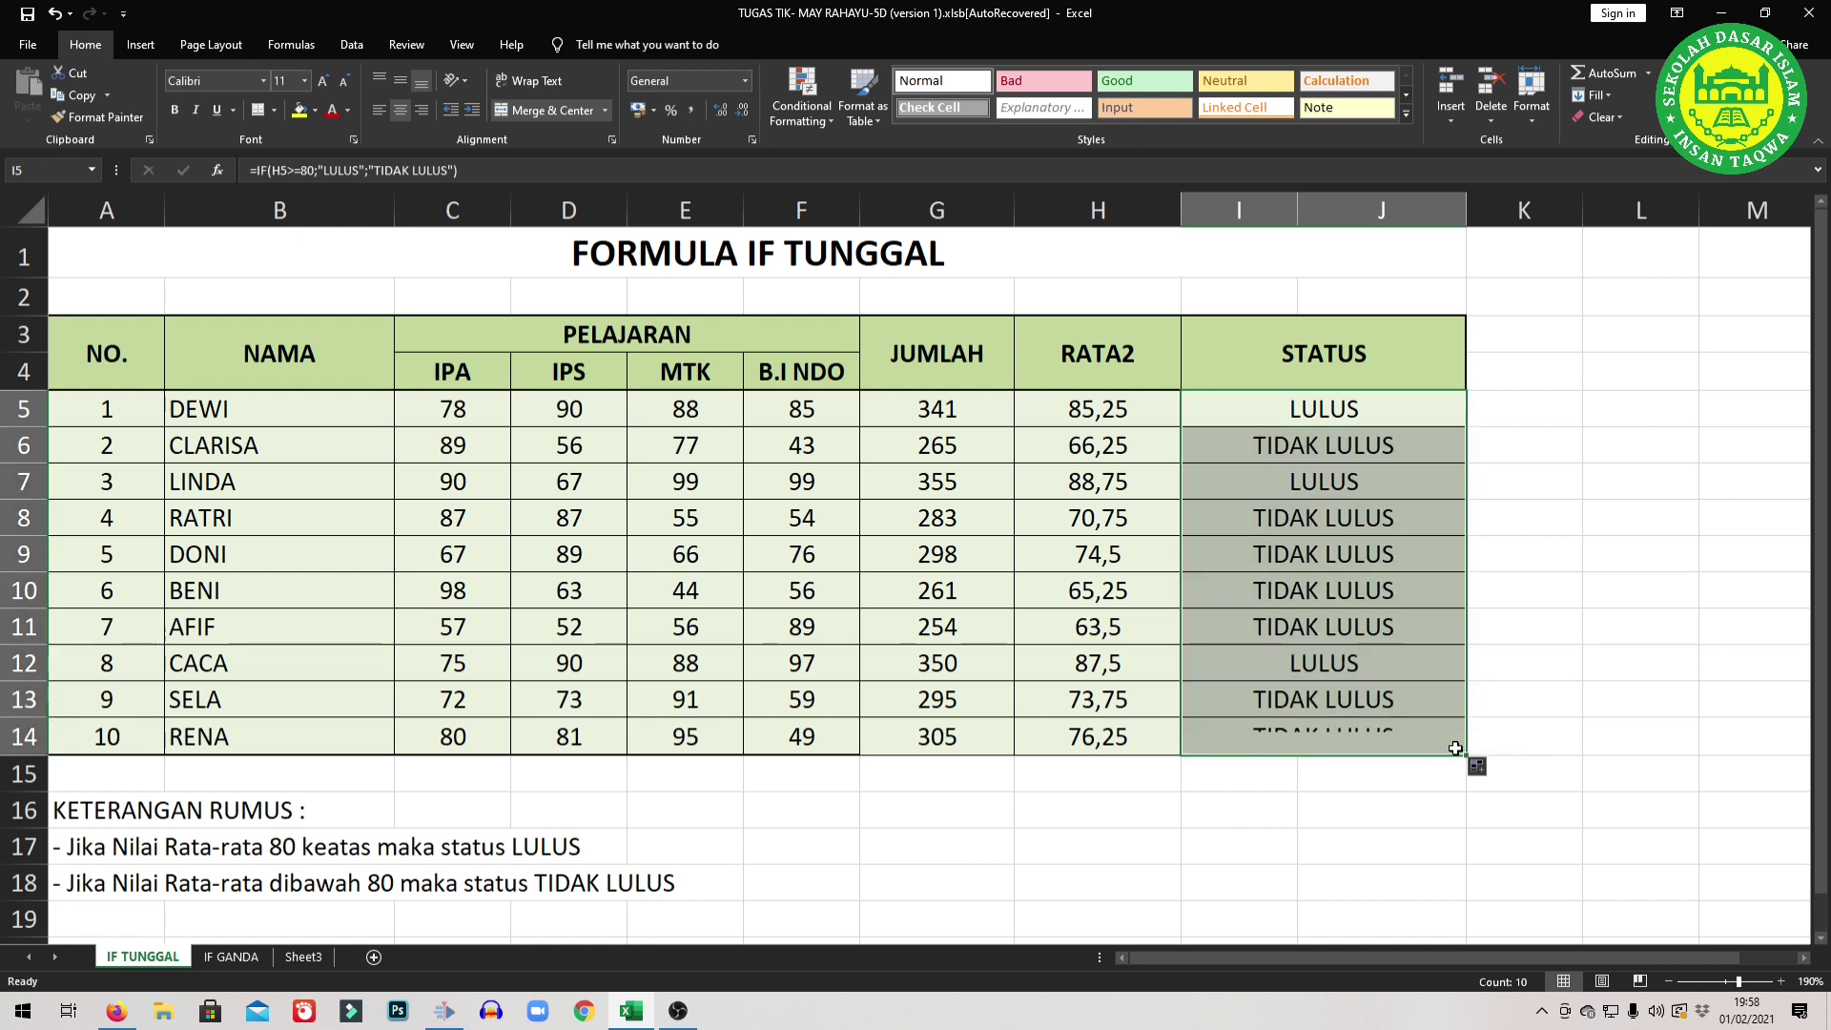
click(1383, 476)
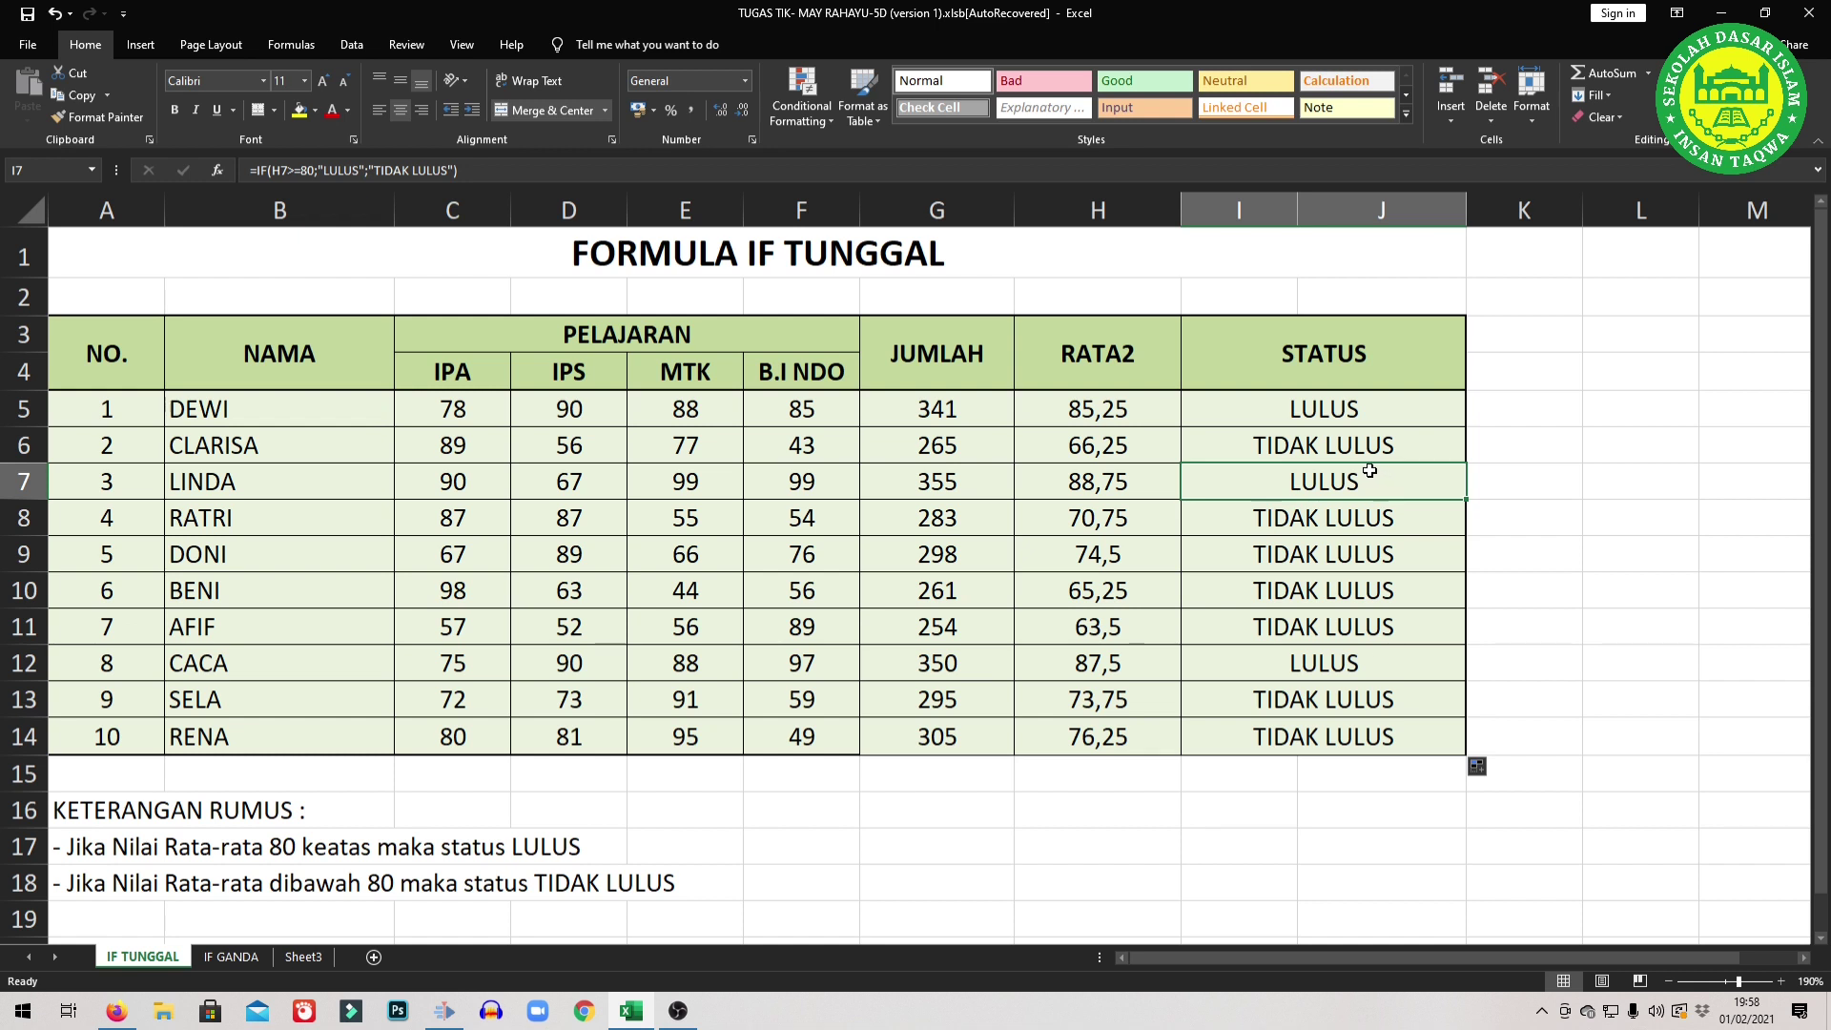
Go to the IF GANDA sheet and go over its RATA2 and PREDIKAT headings.
key(ctrl+Page_Down)
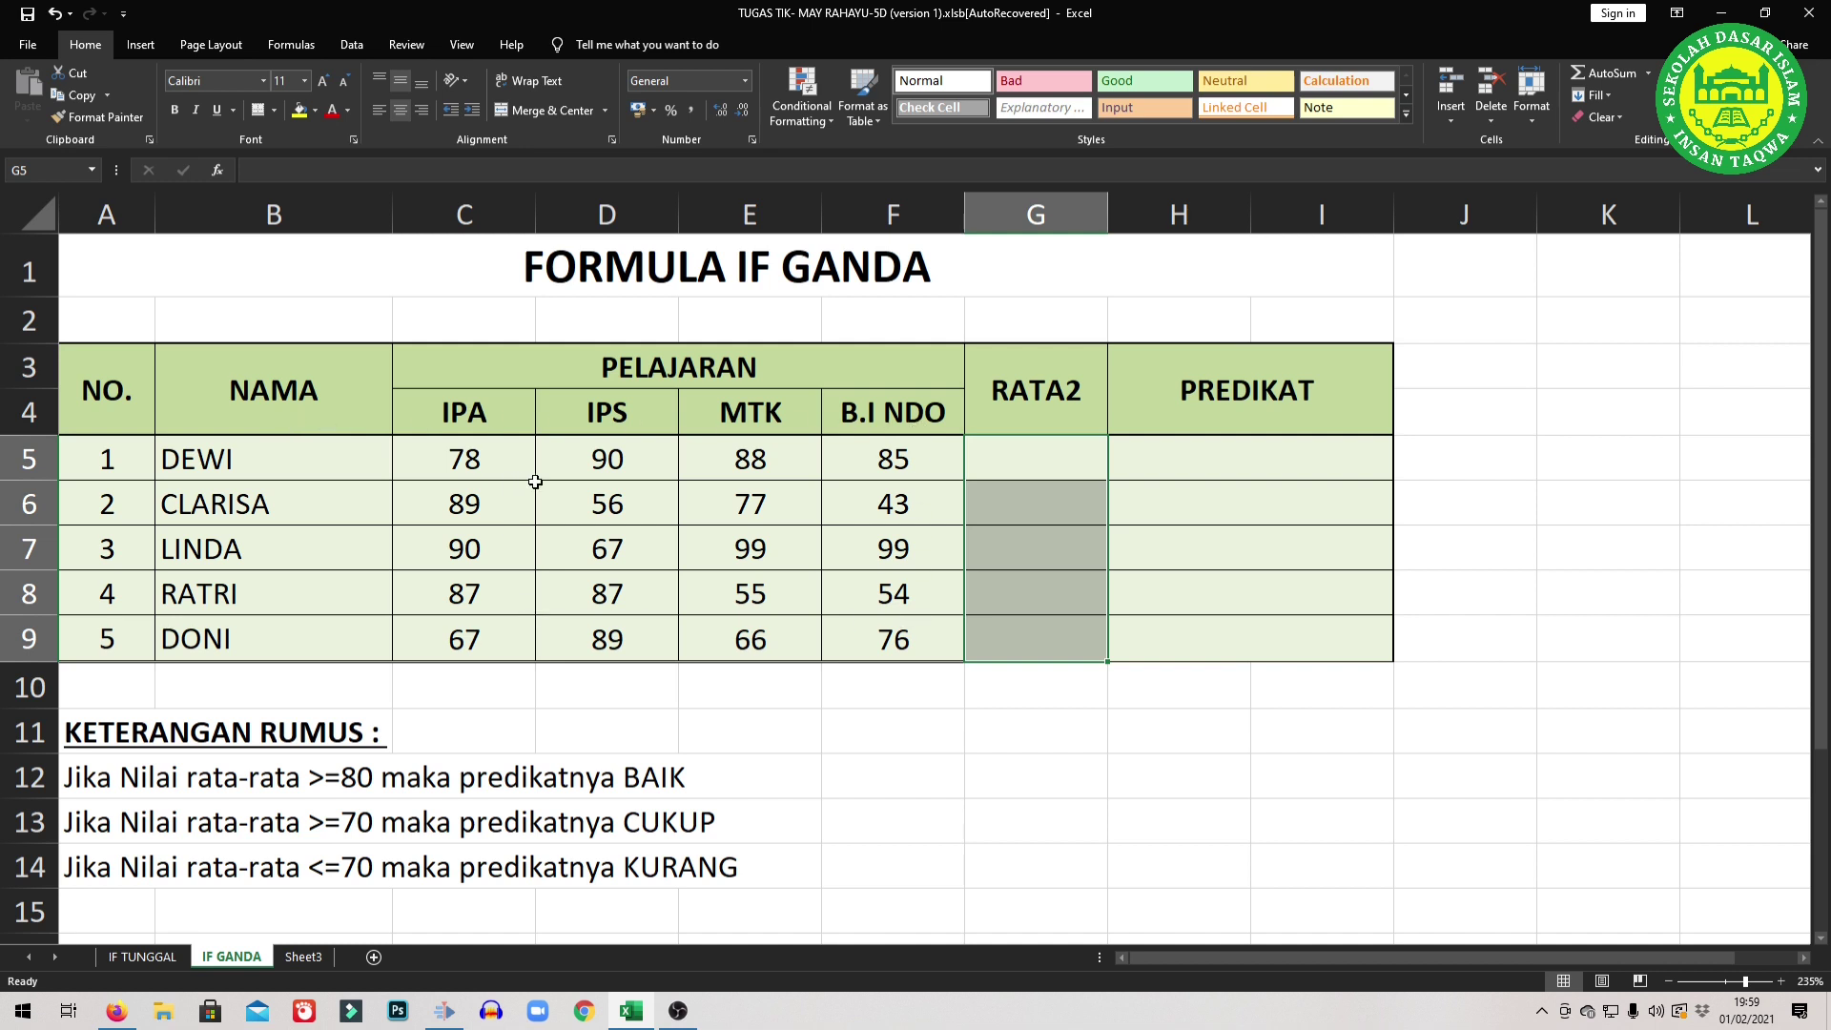
click(1038, 393)
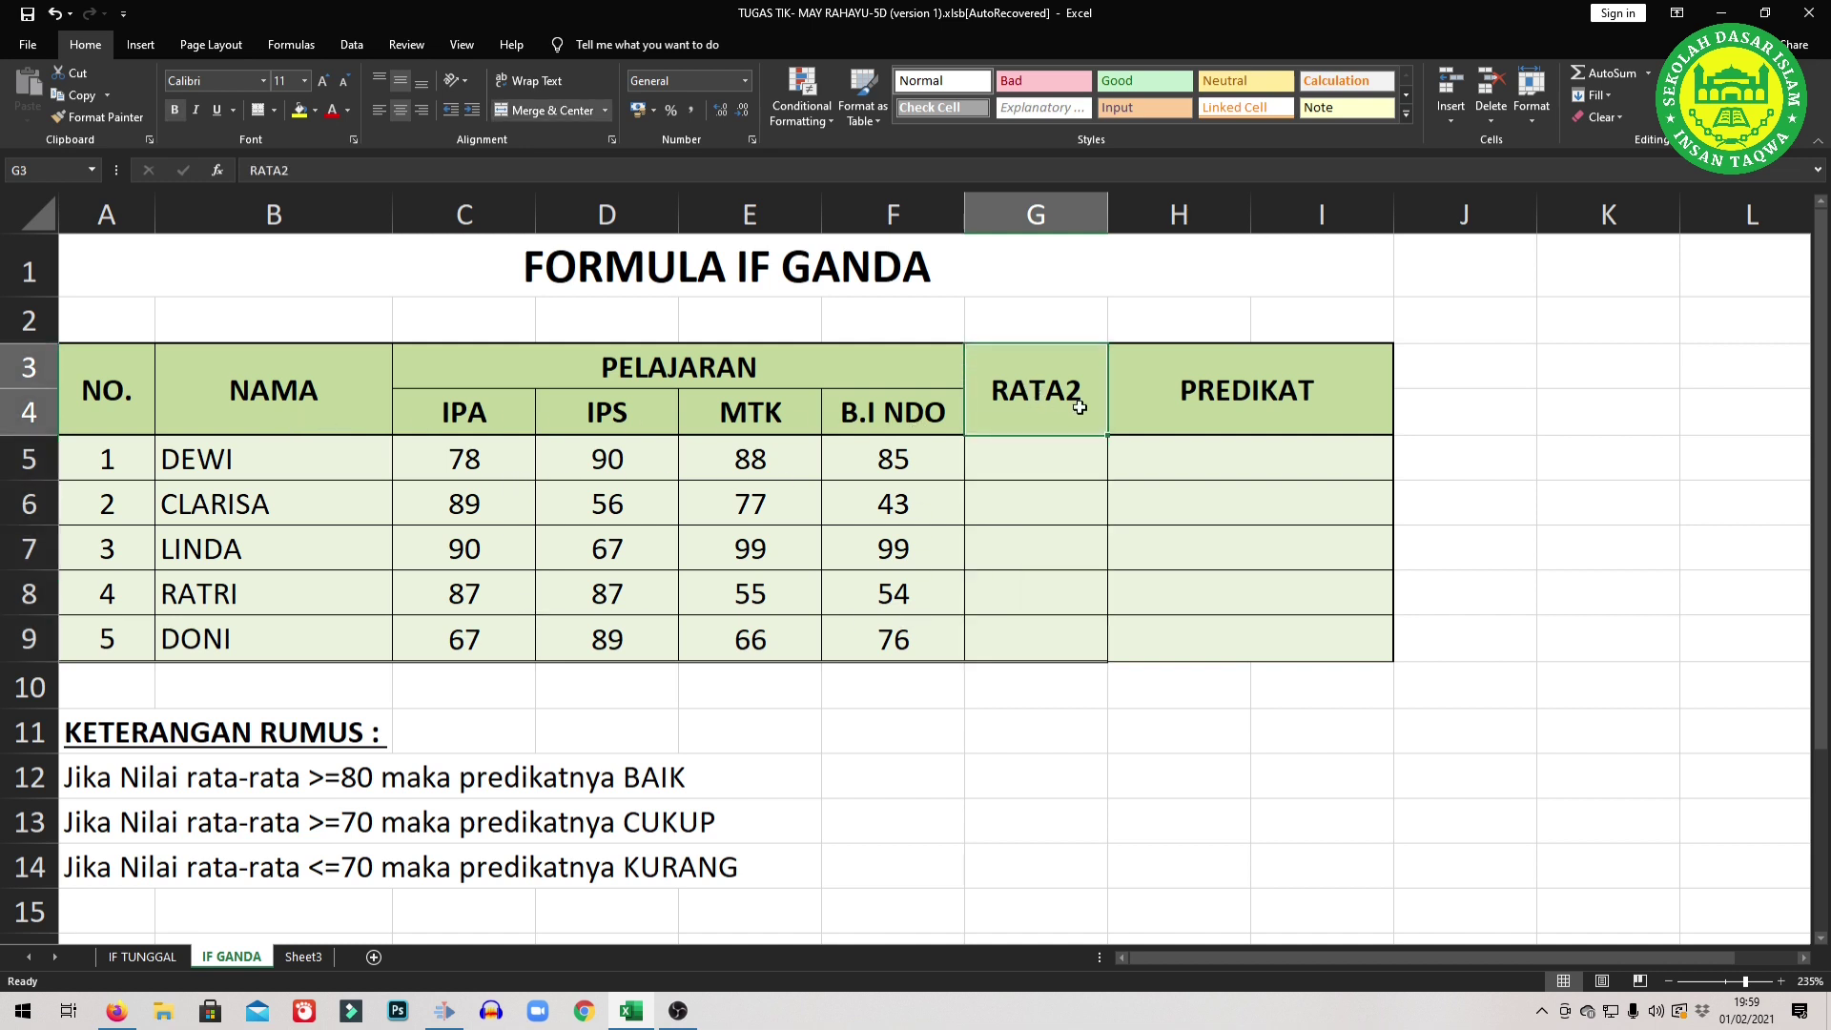
click(1240, 408)
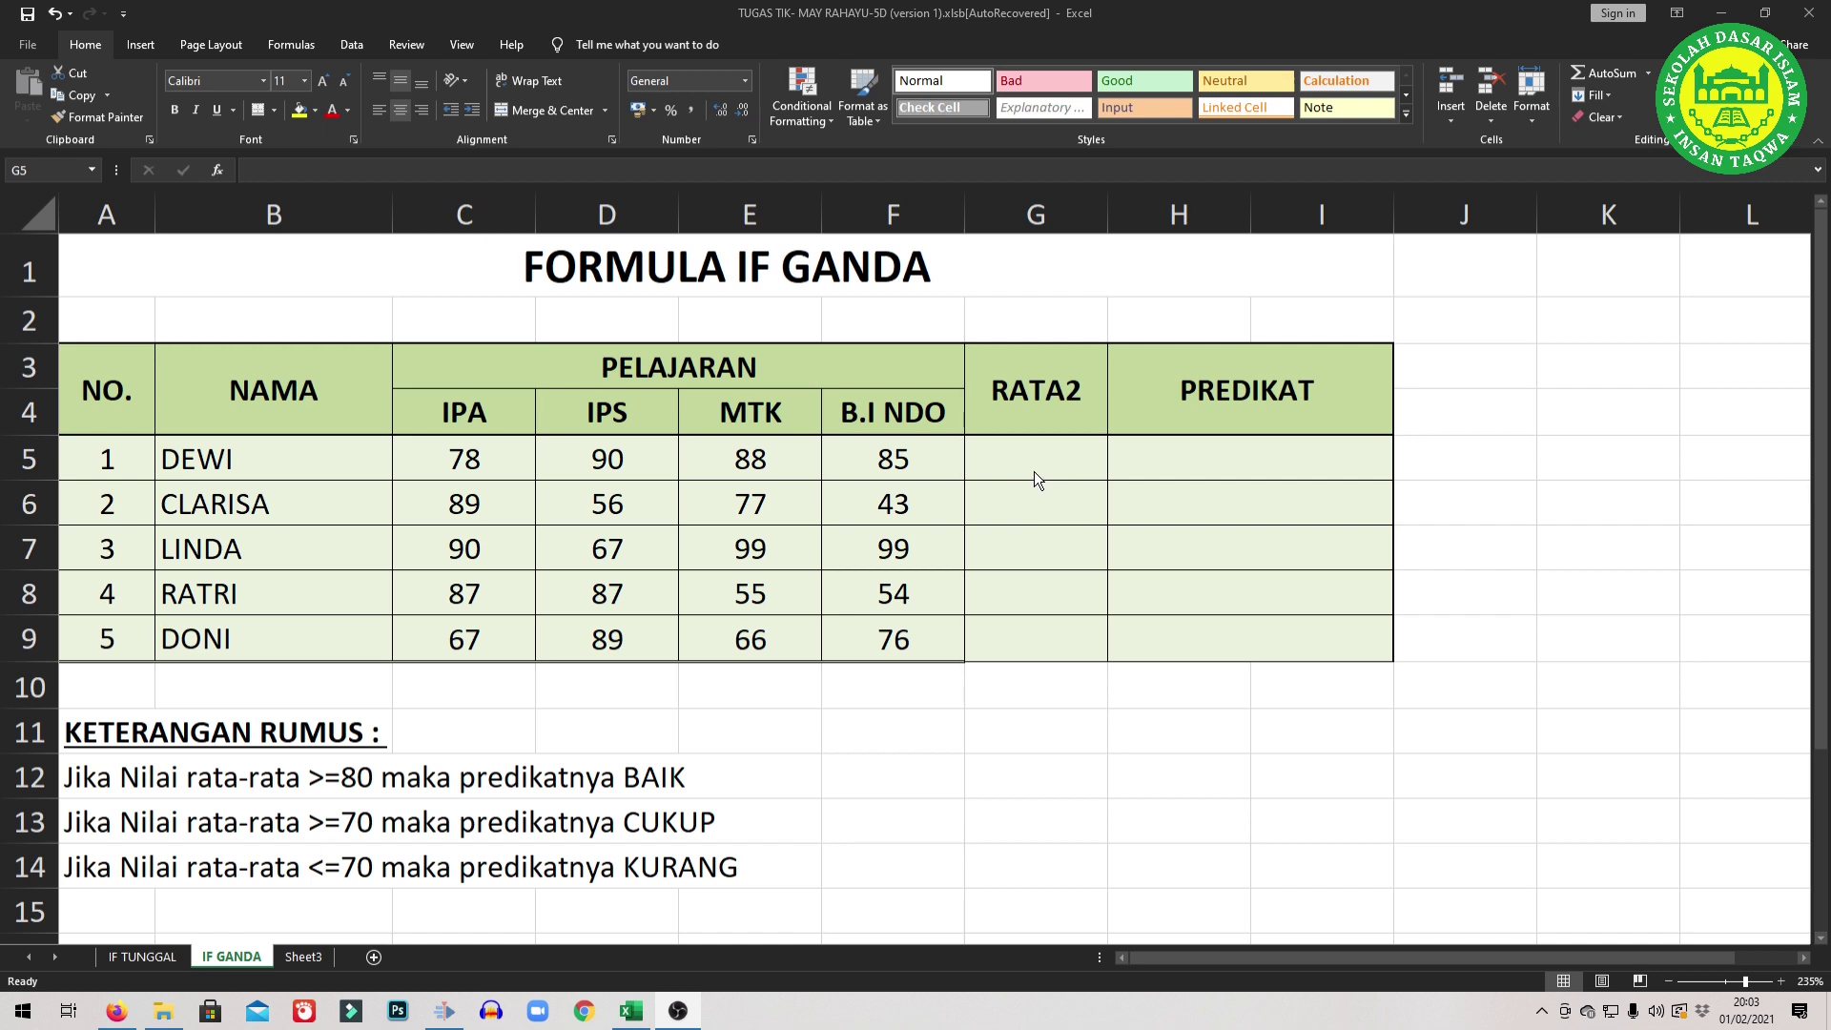
Average the first row's four subject scores in G5 with =AVERAGE(C5:F5) and fill the formula down to G9.
click(1034, 470)
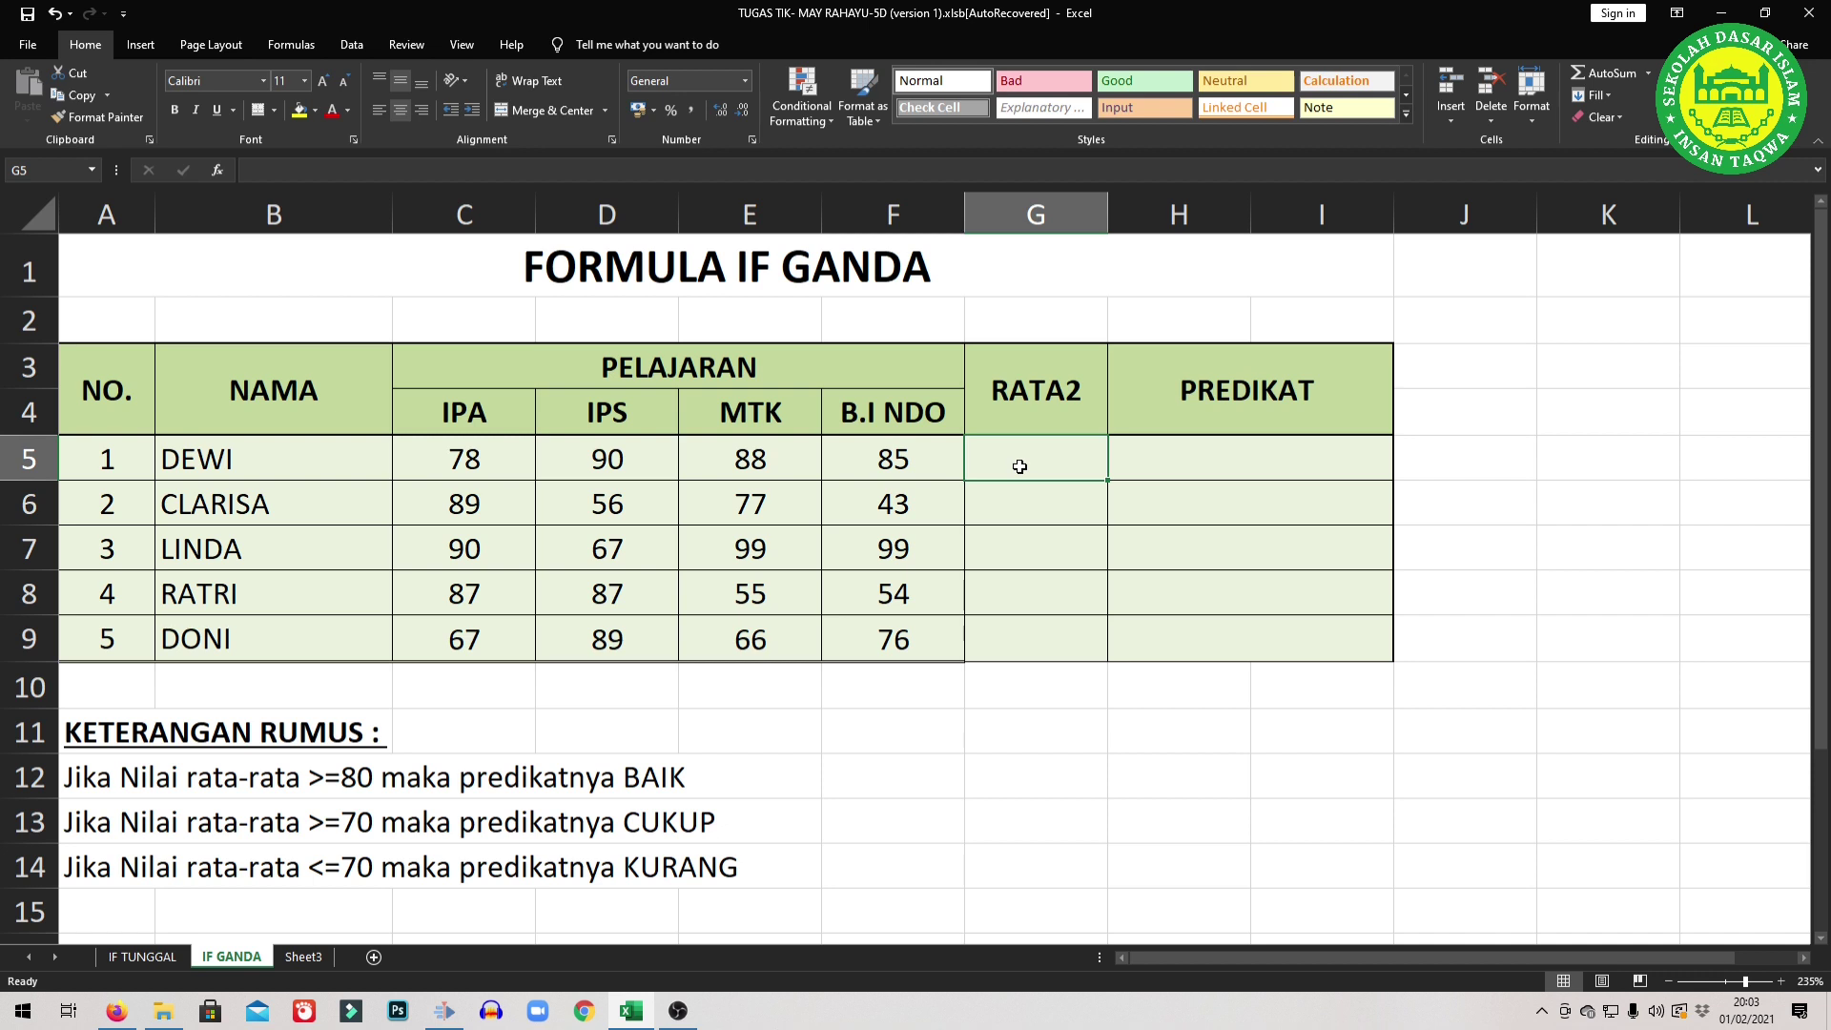
double_click(1019, 466)
text(=A)
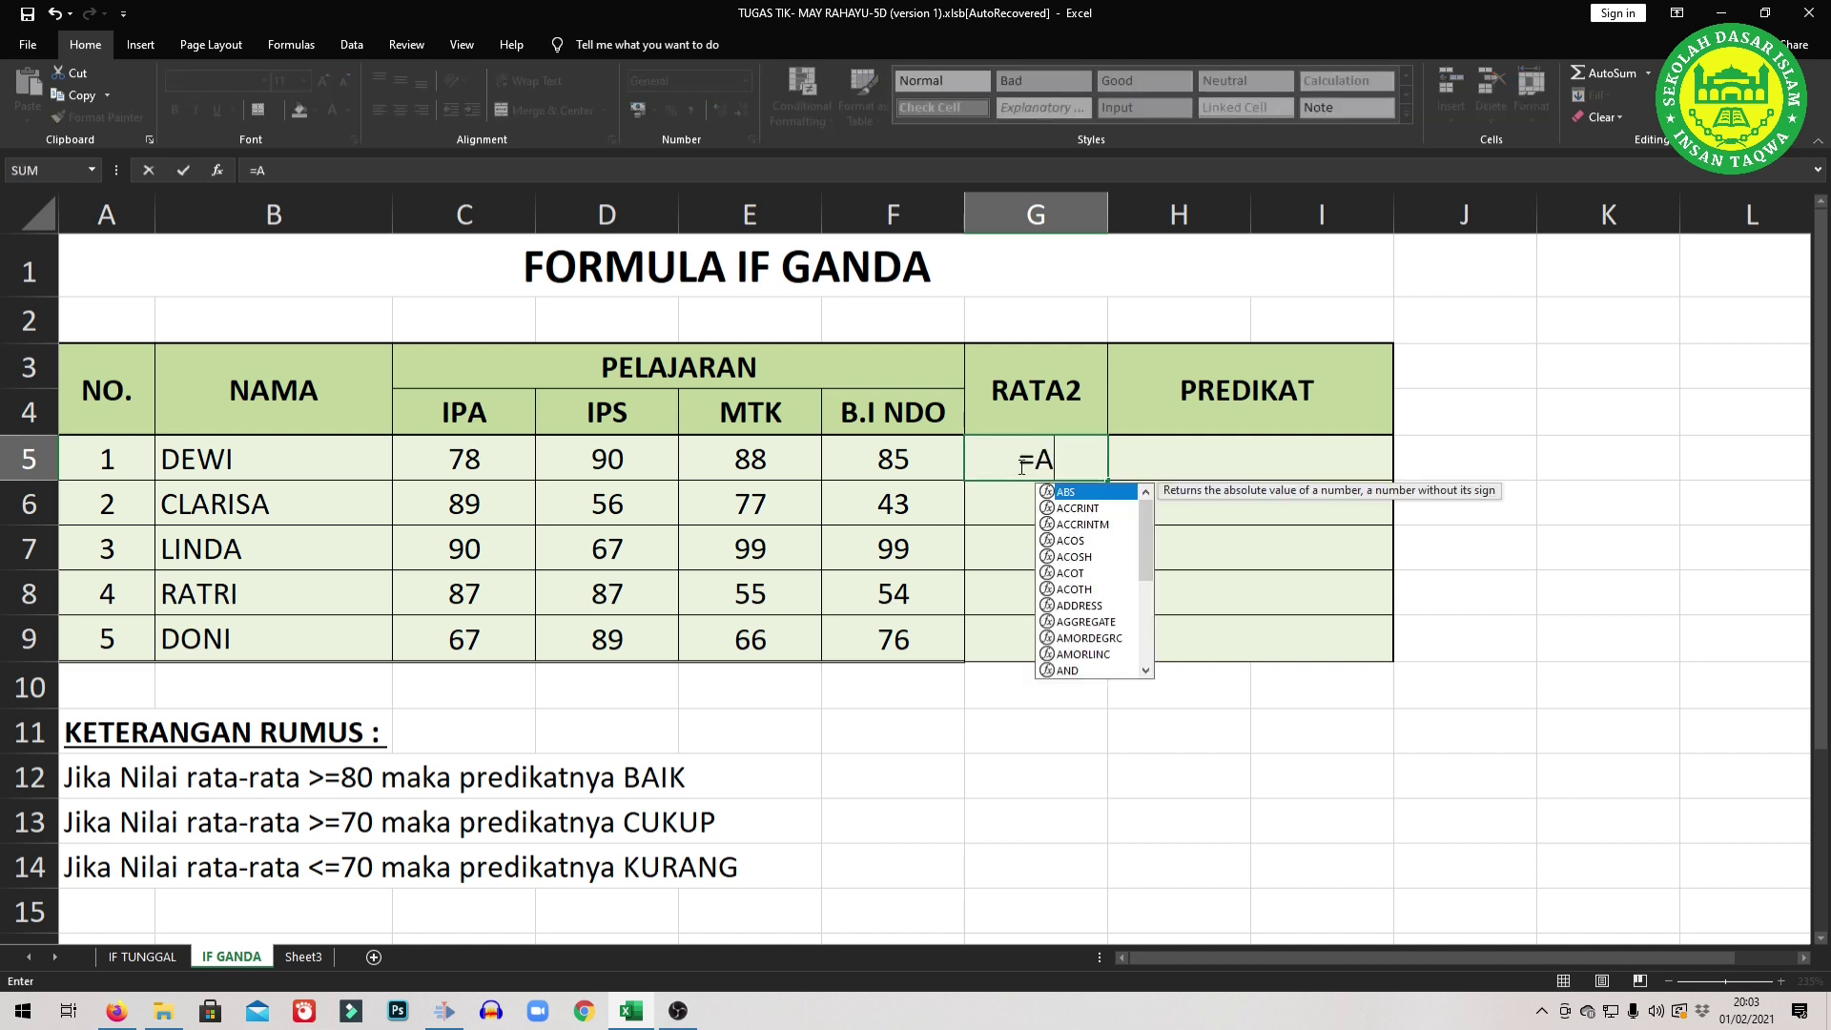
text(VERAGE)
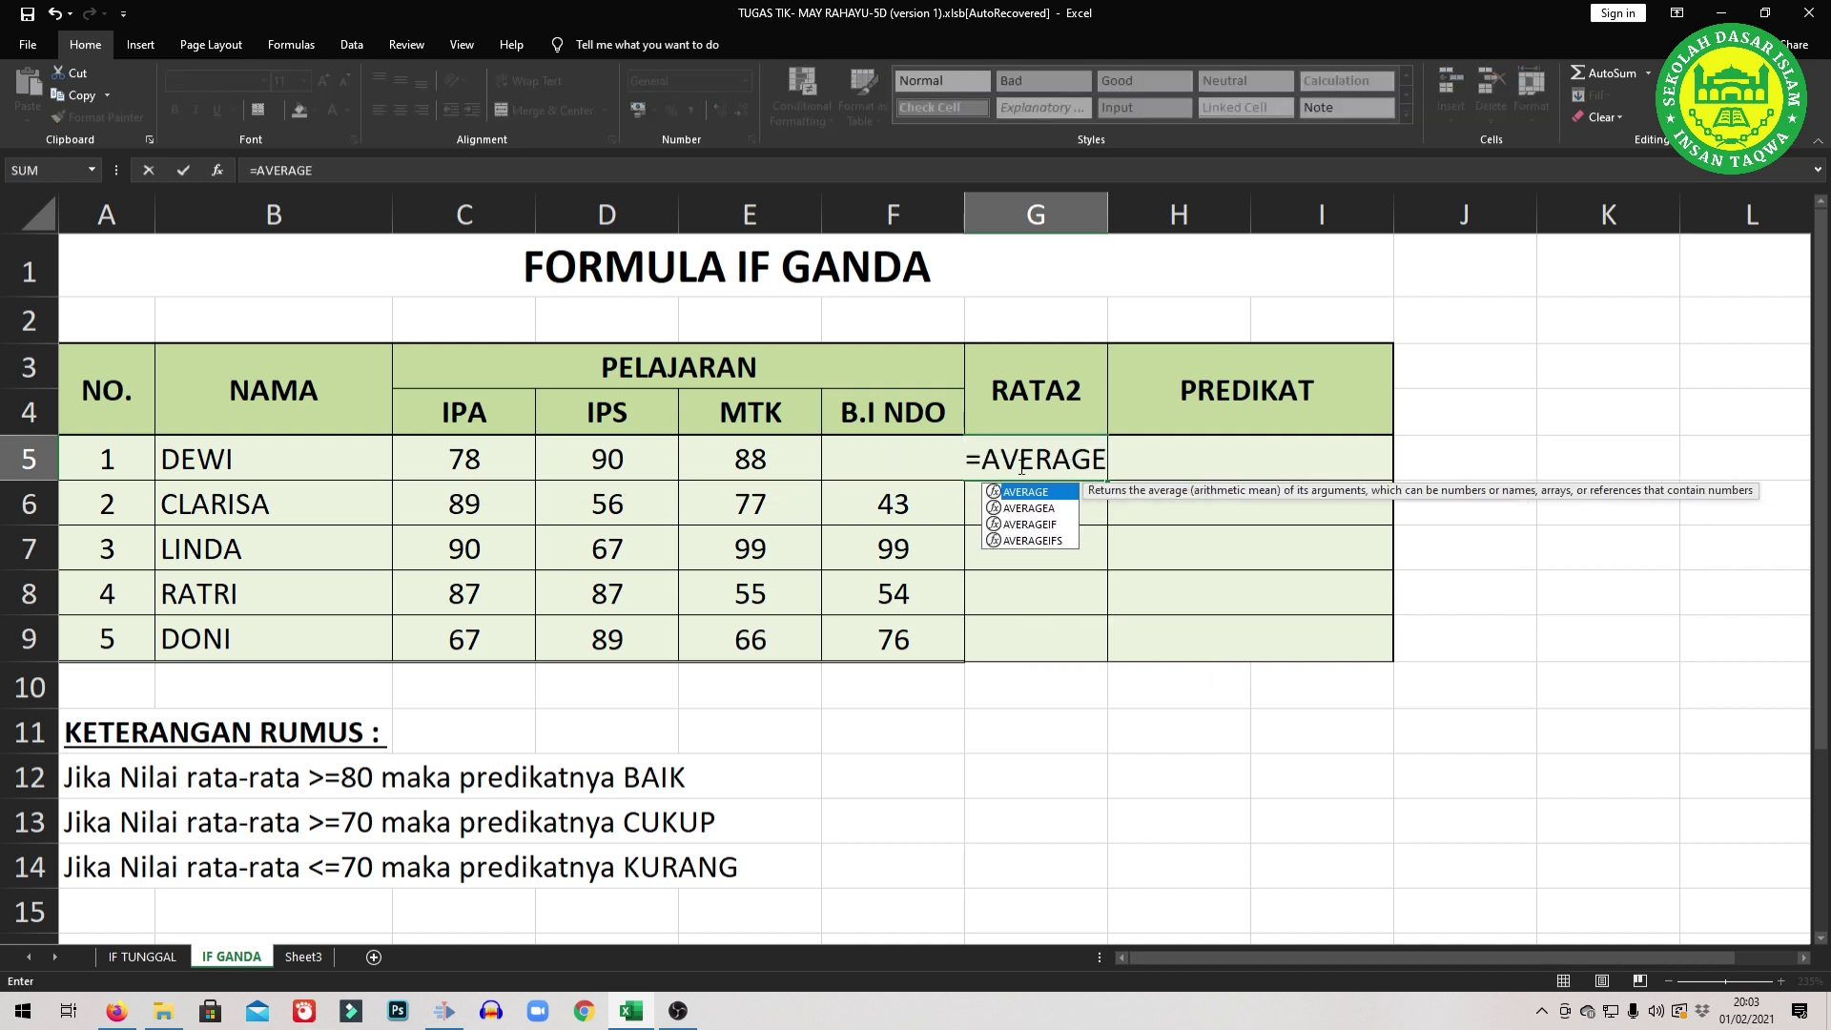
text(()
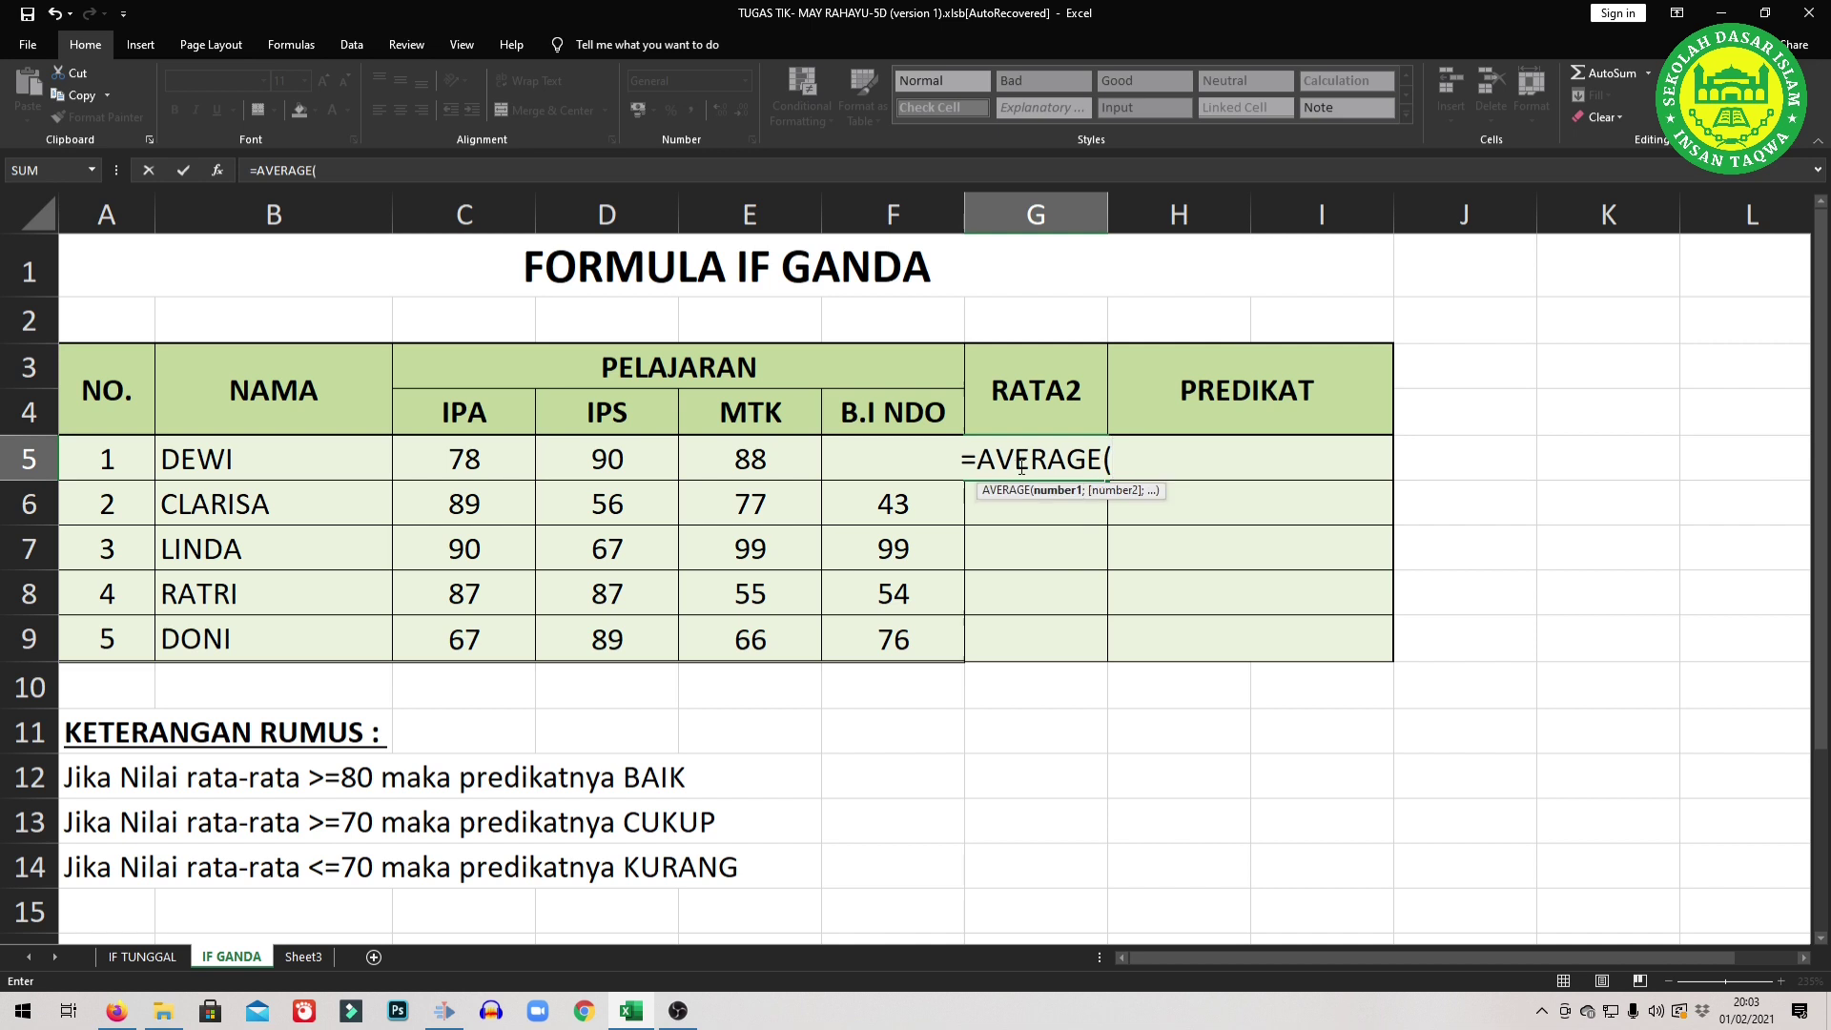
drag(450, 462, 876, 463)
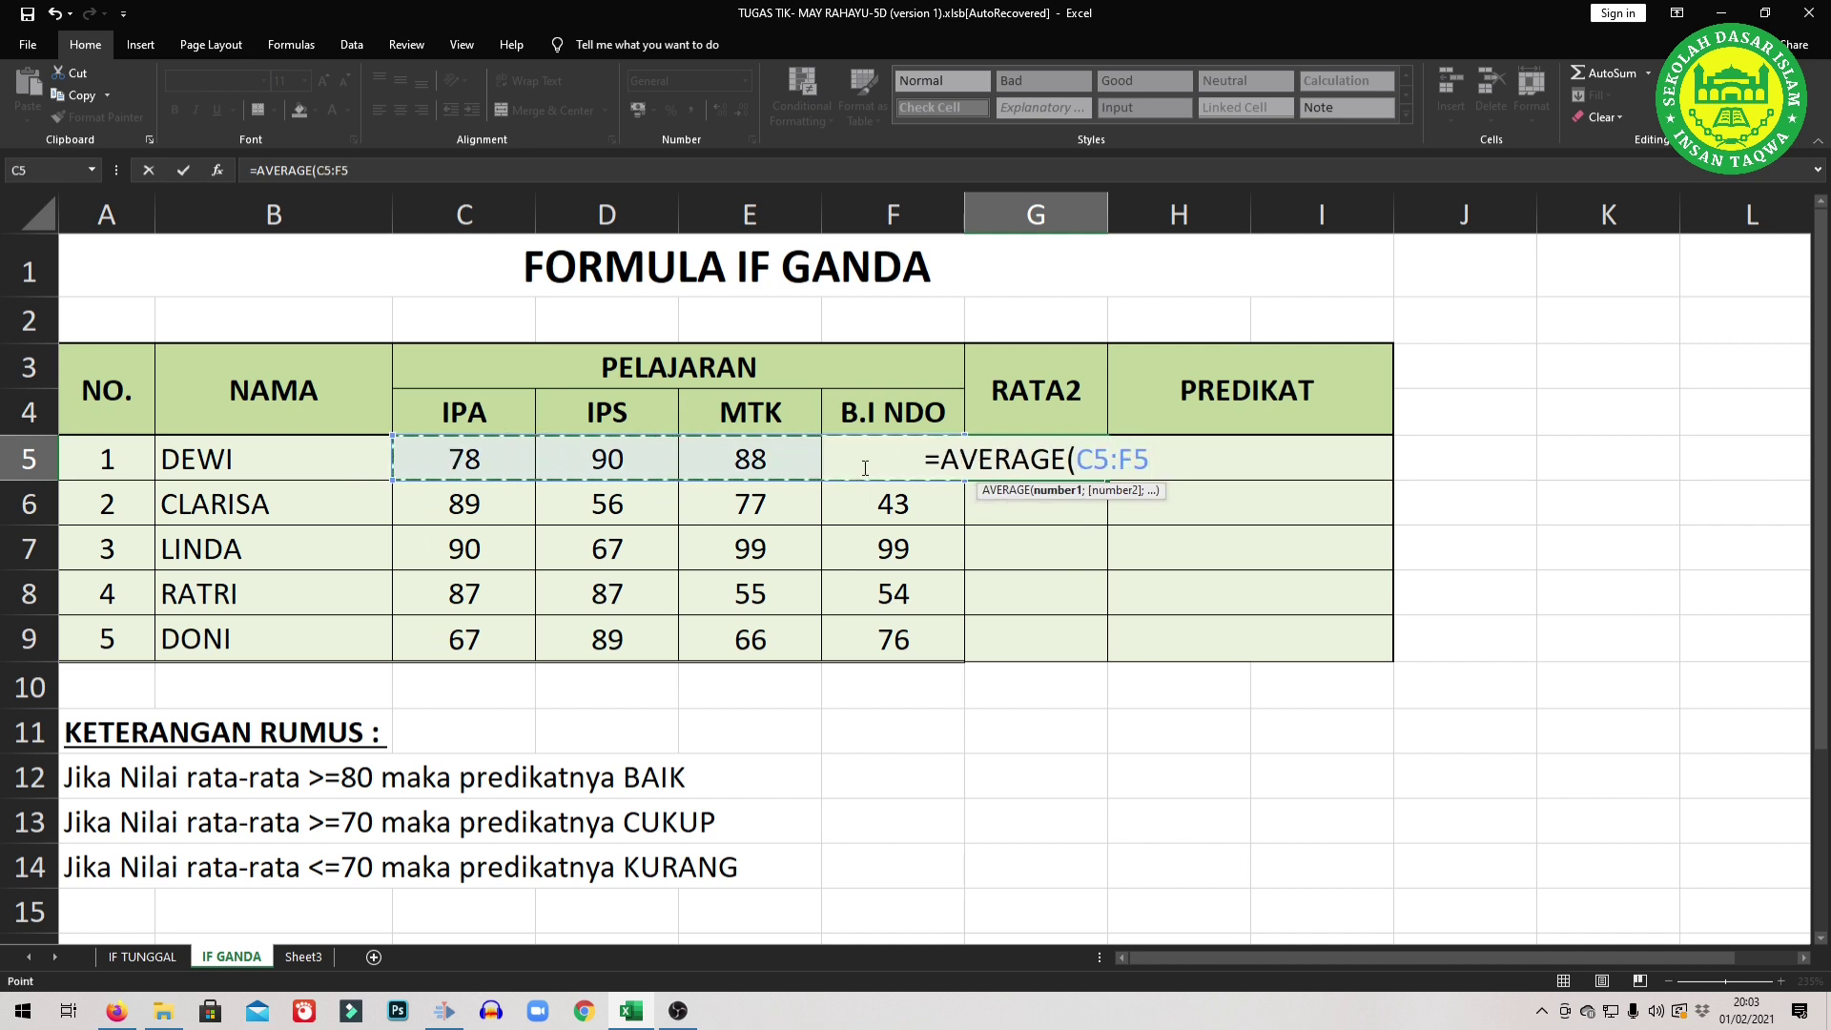
text())
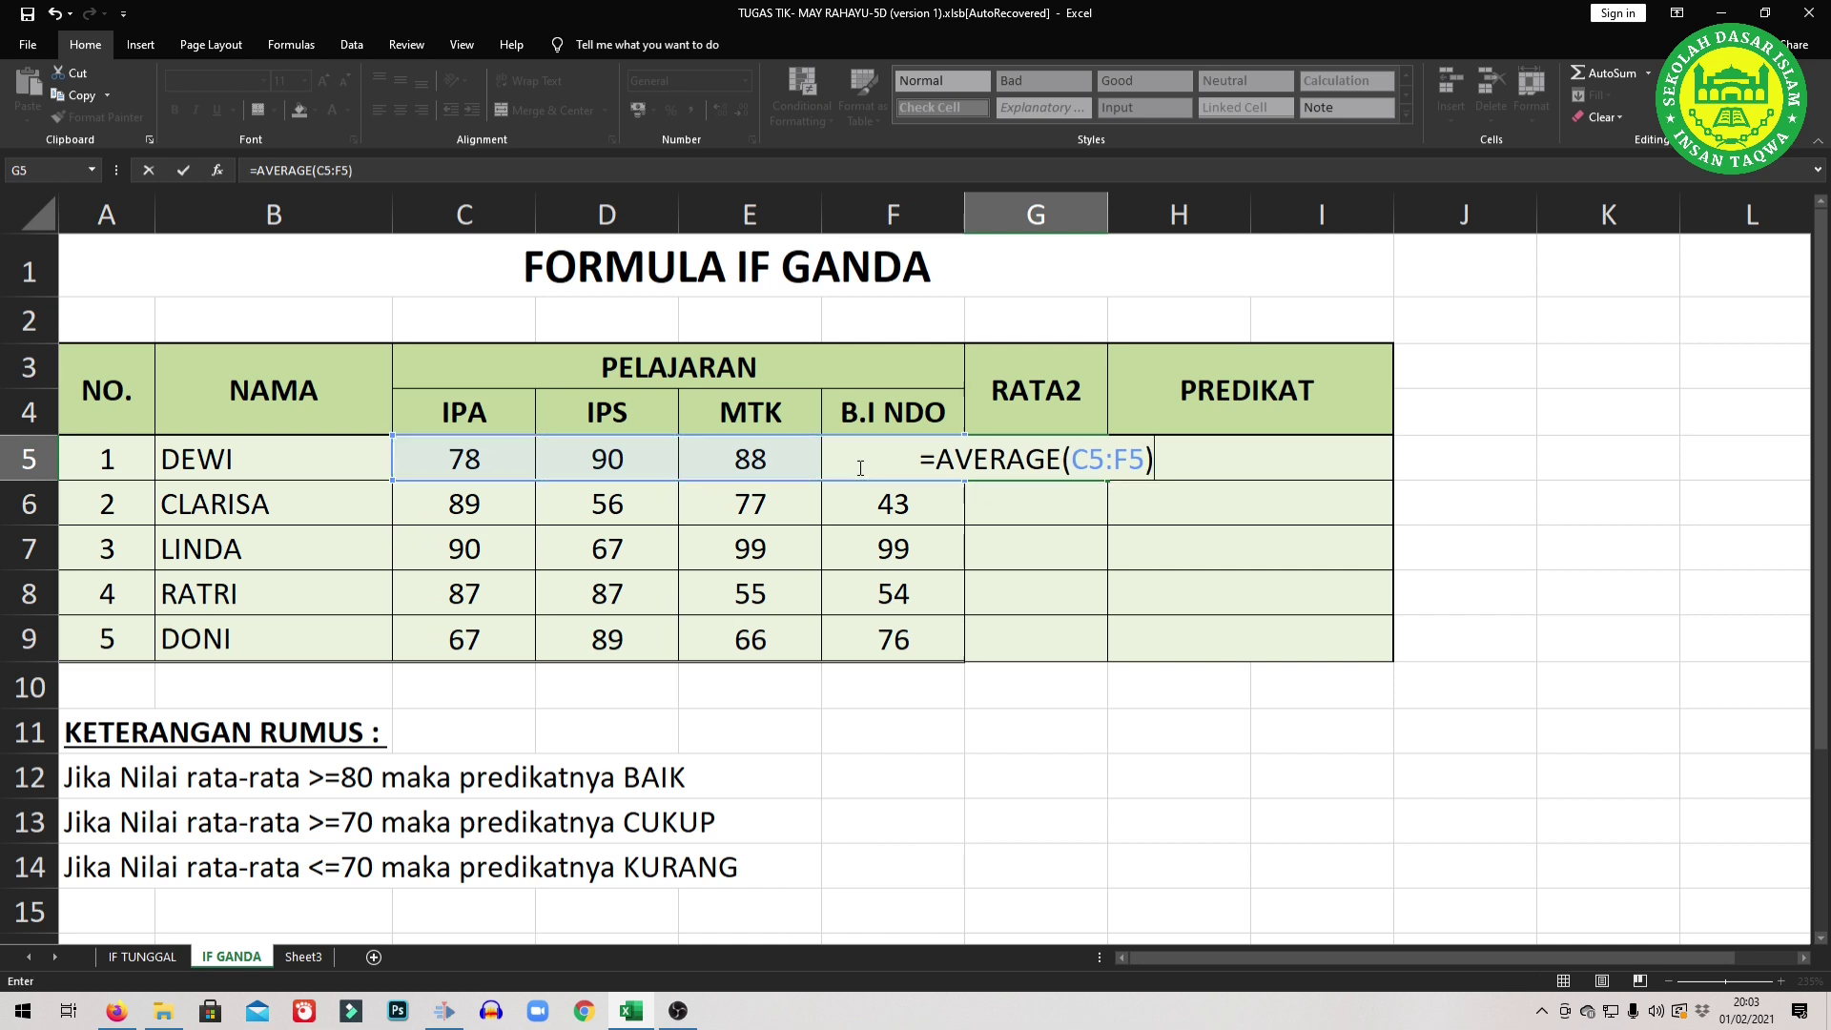
key(Return)
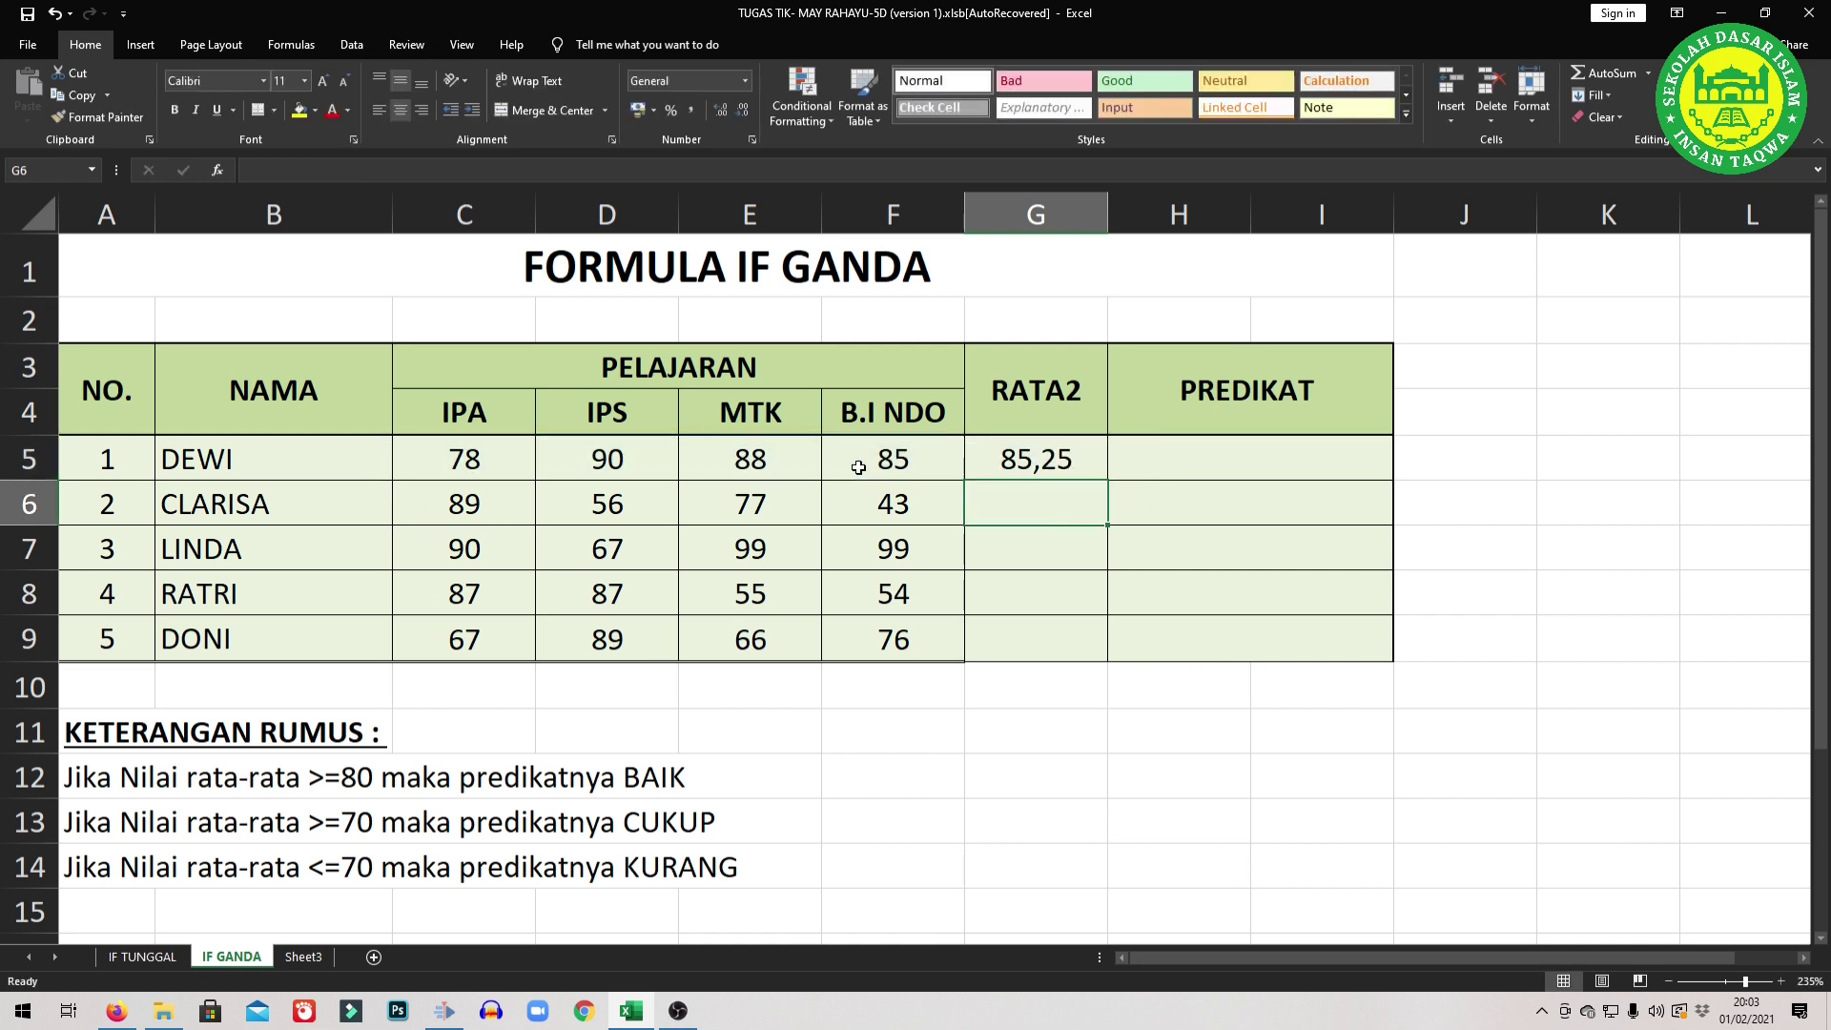
click(1053, 470)
drag(1107, 481, 1103, 656)
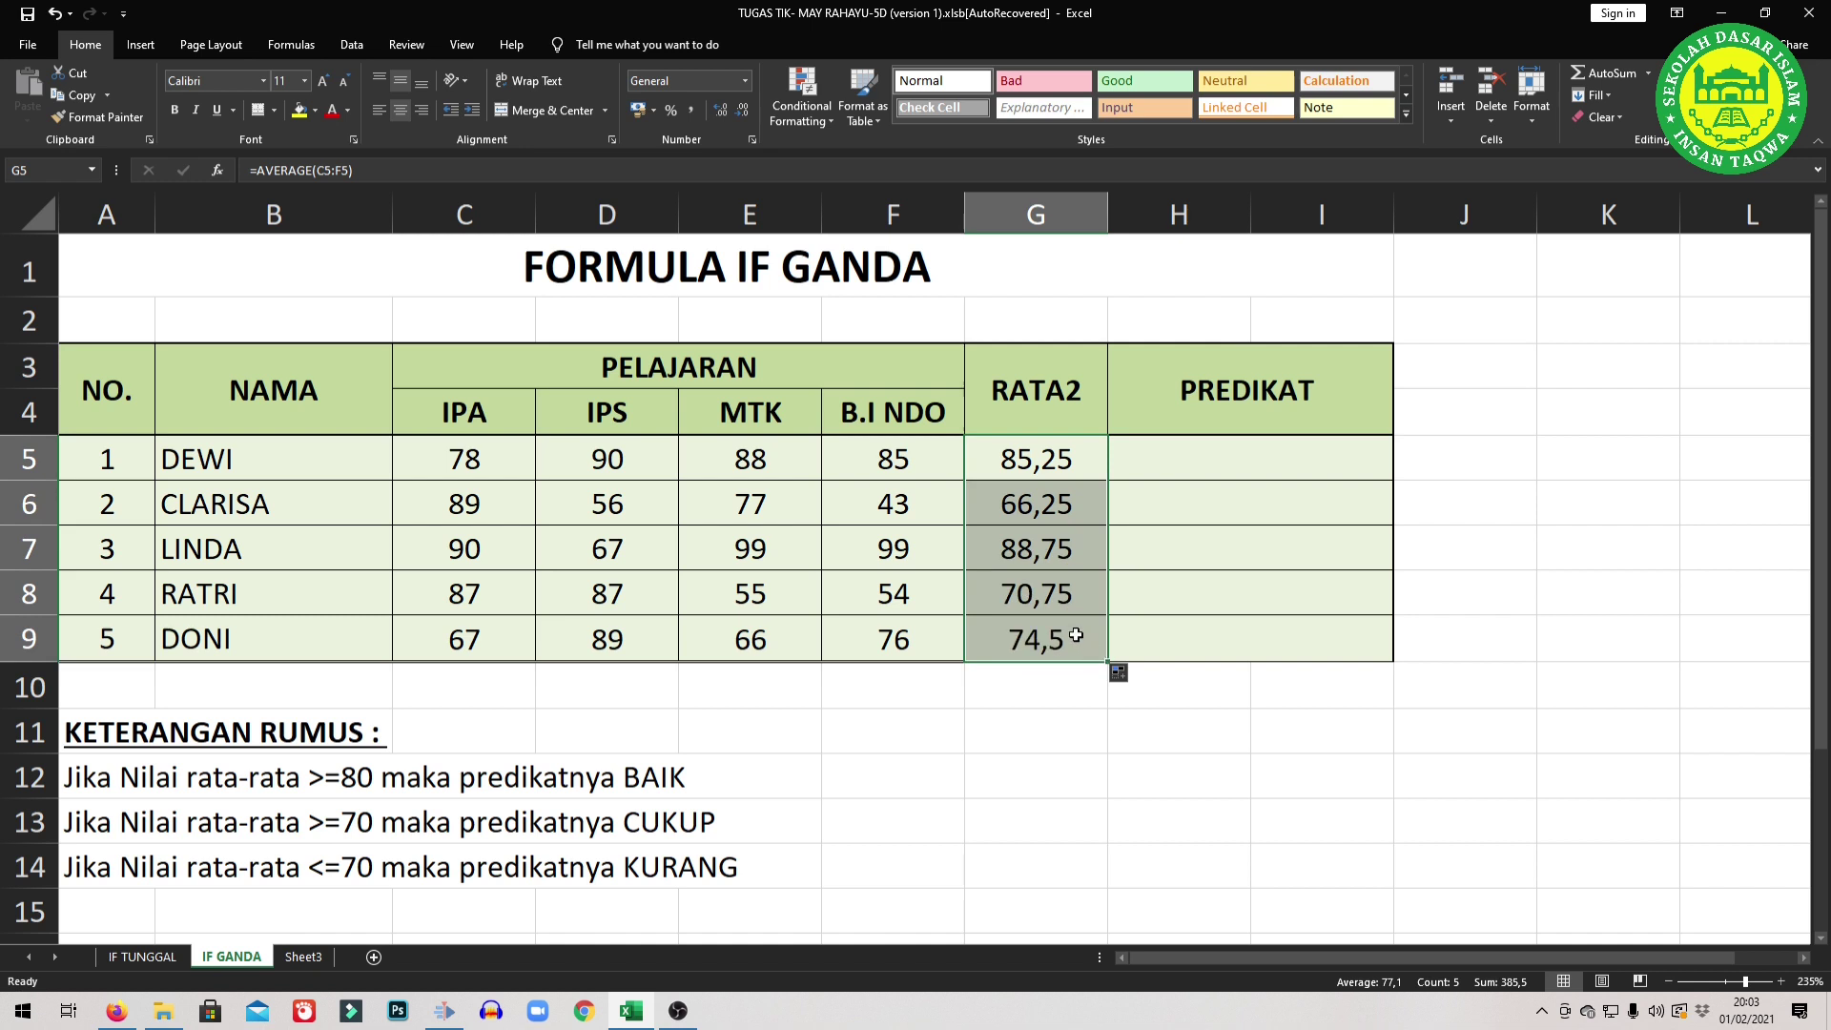
Start an IF formula in the first PREDIKAT cell, H5, with the condition G5>=80.
click(1209, 462)
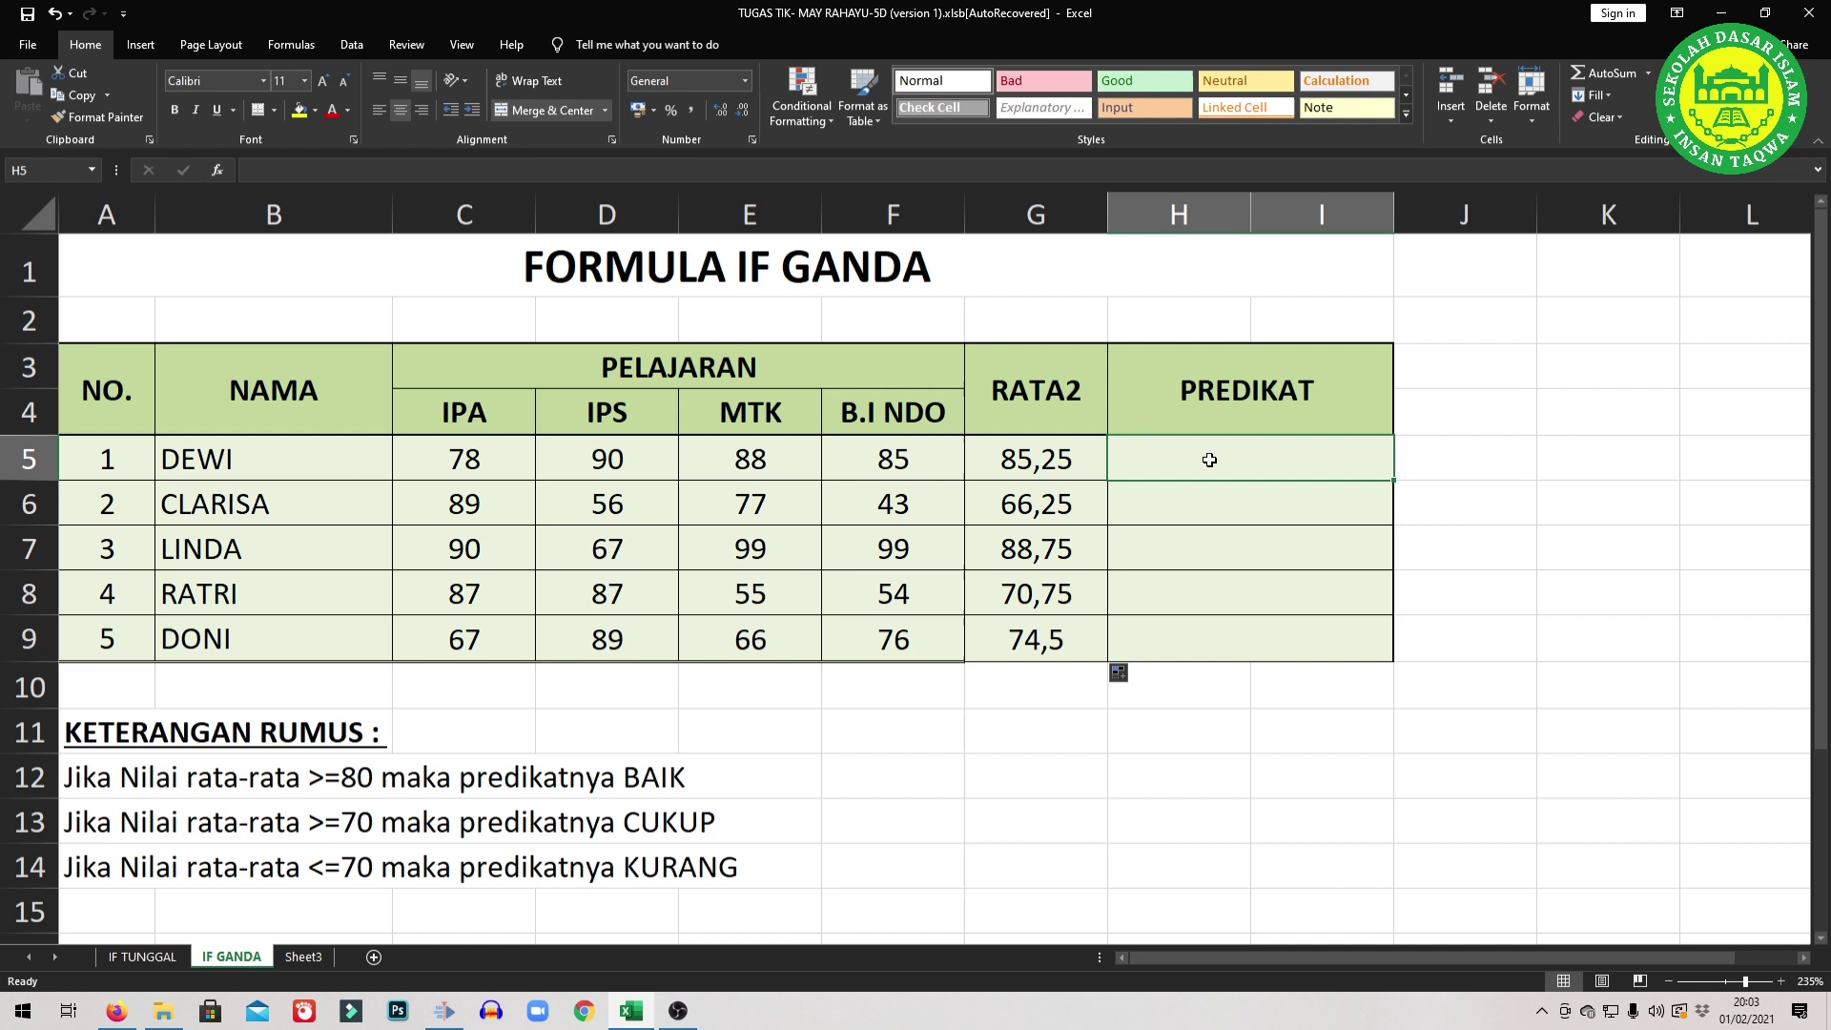
text(=I)
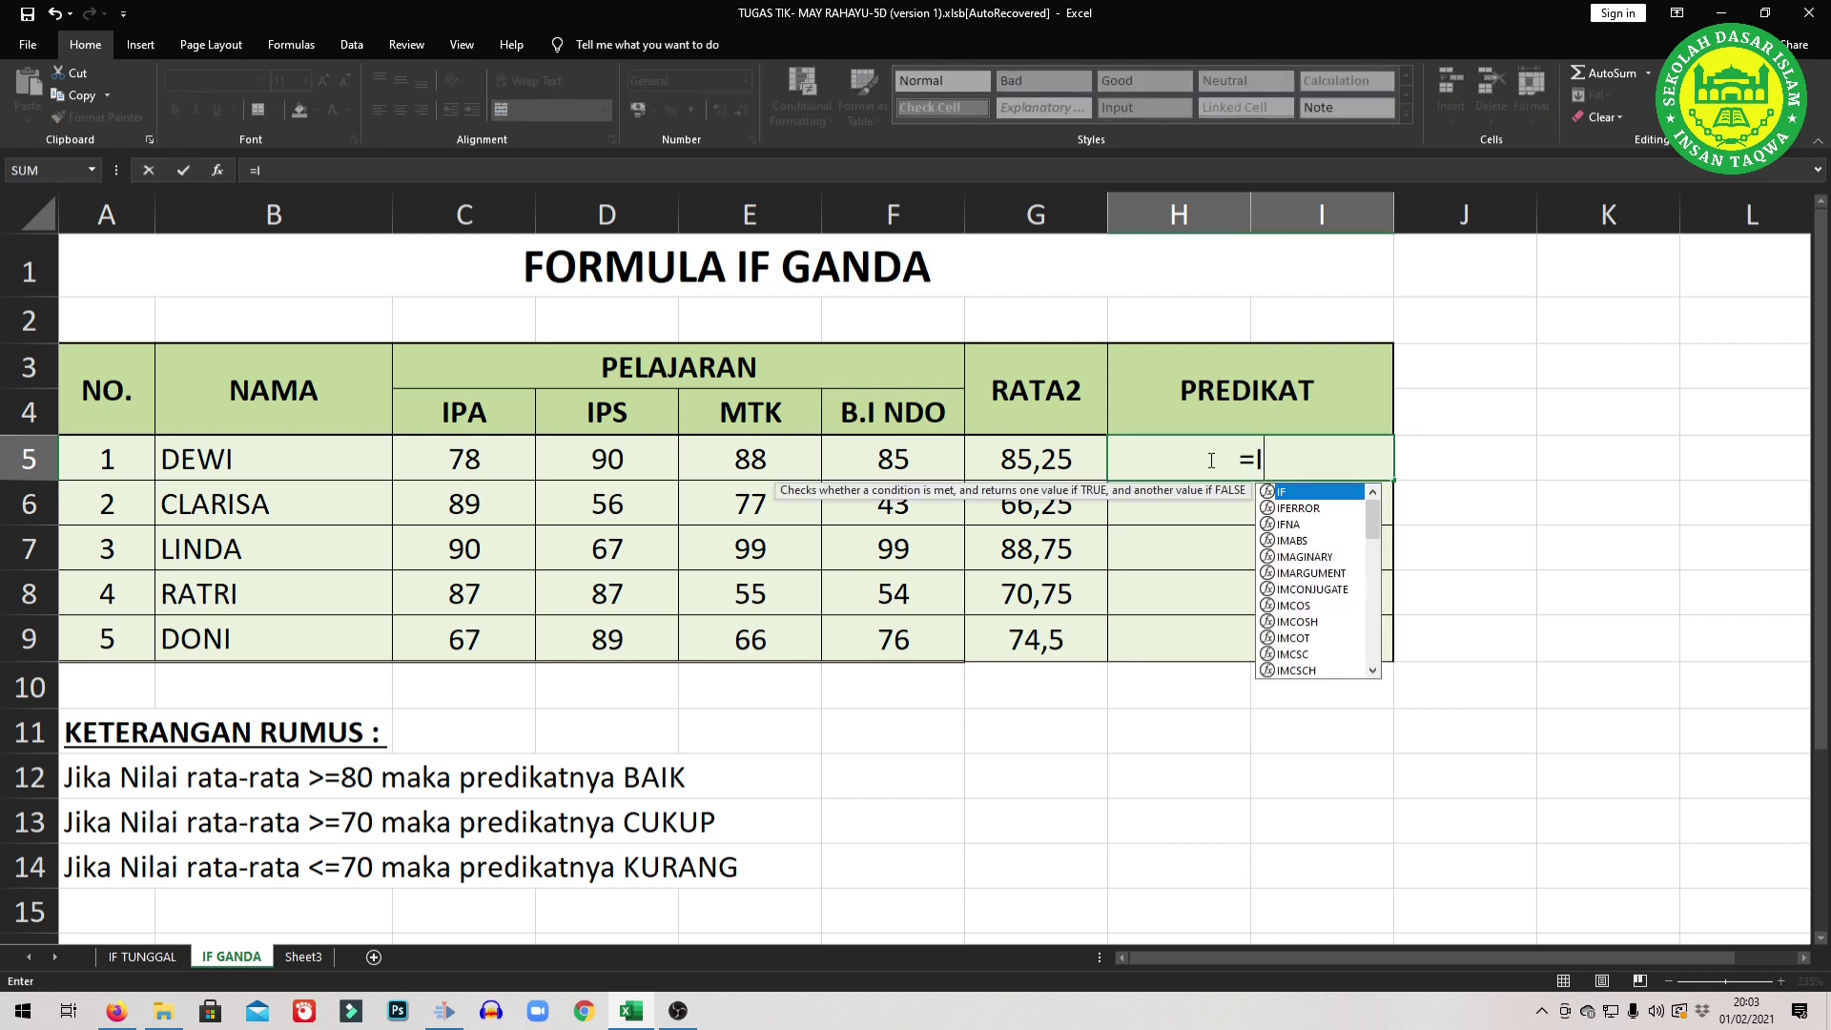
text(F()
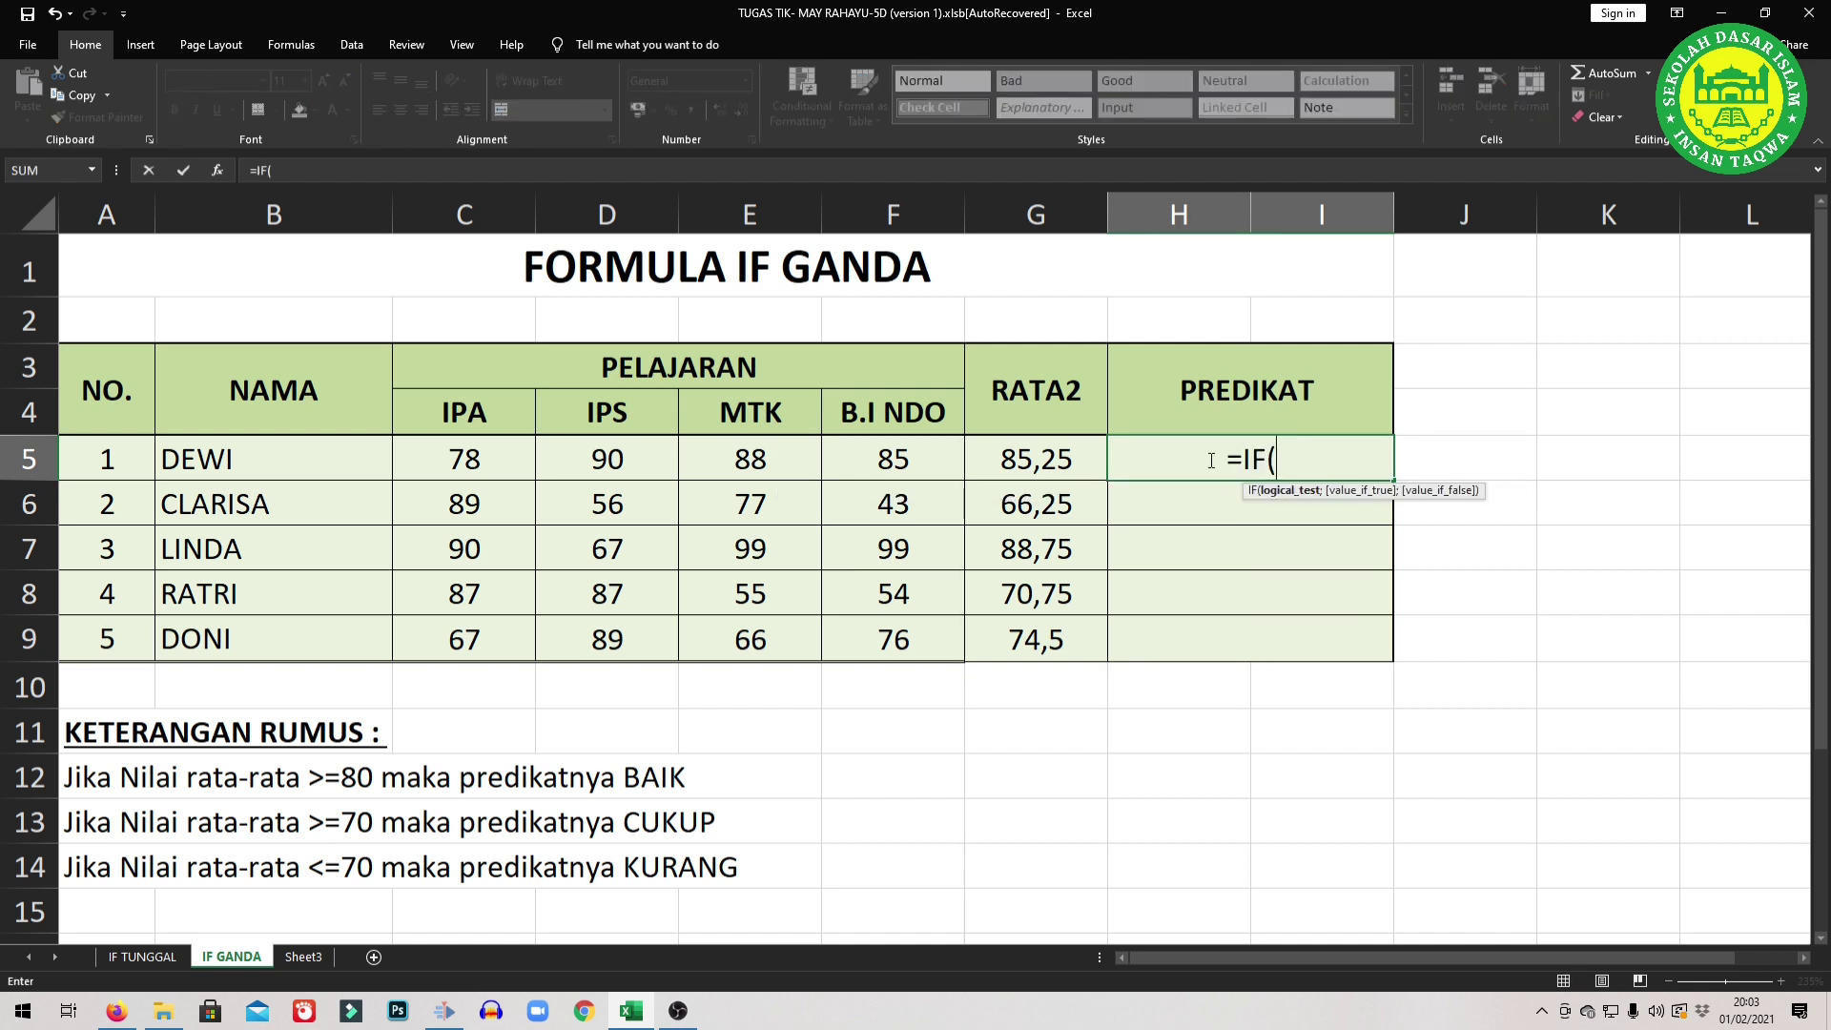
click(1023, 466)
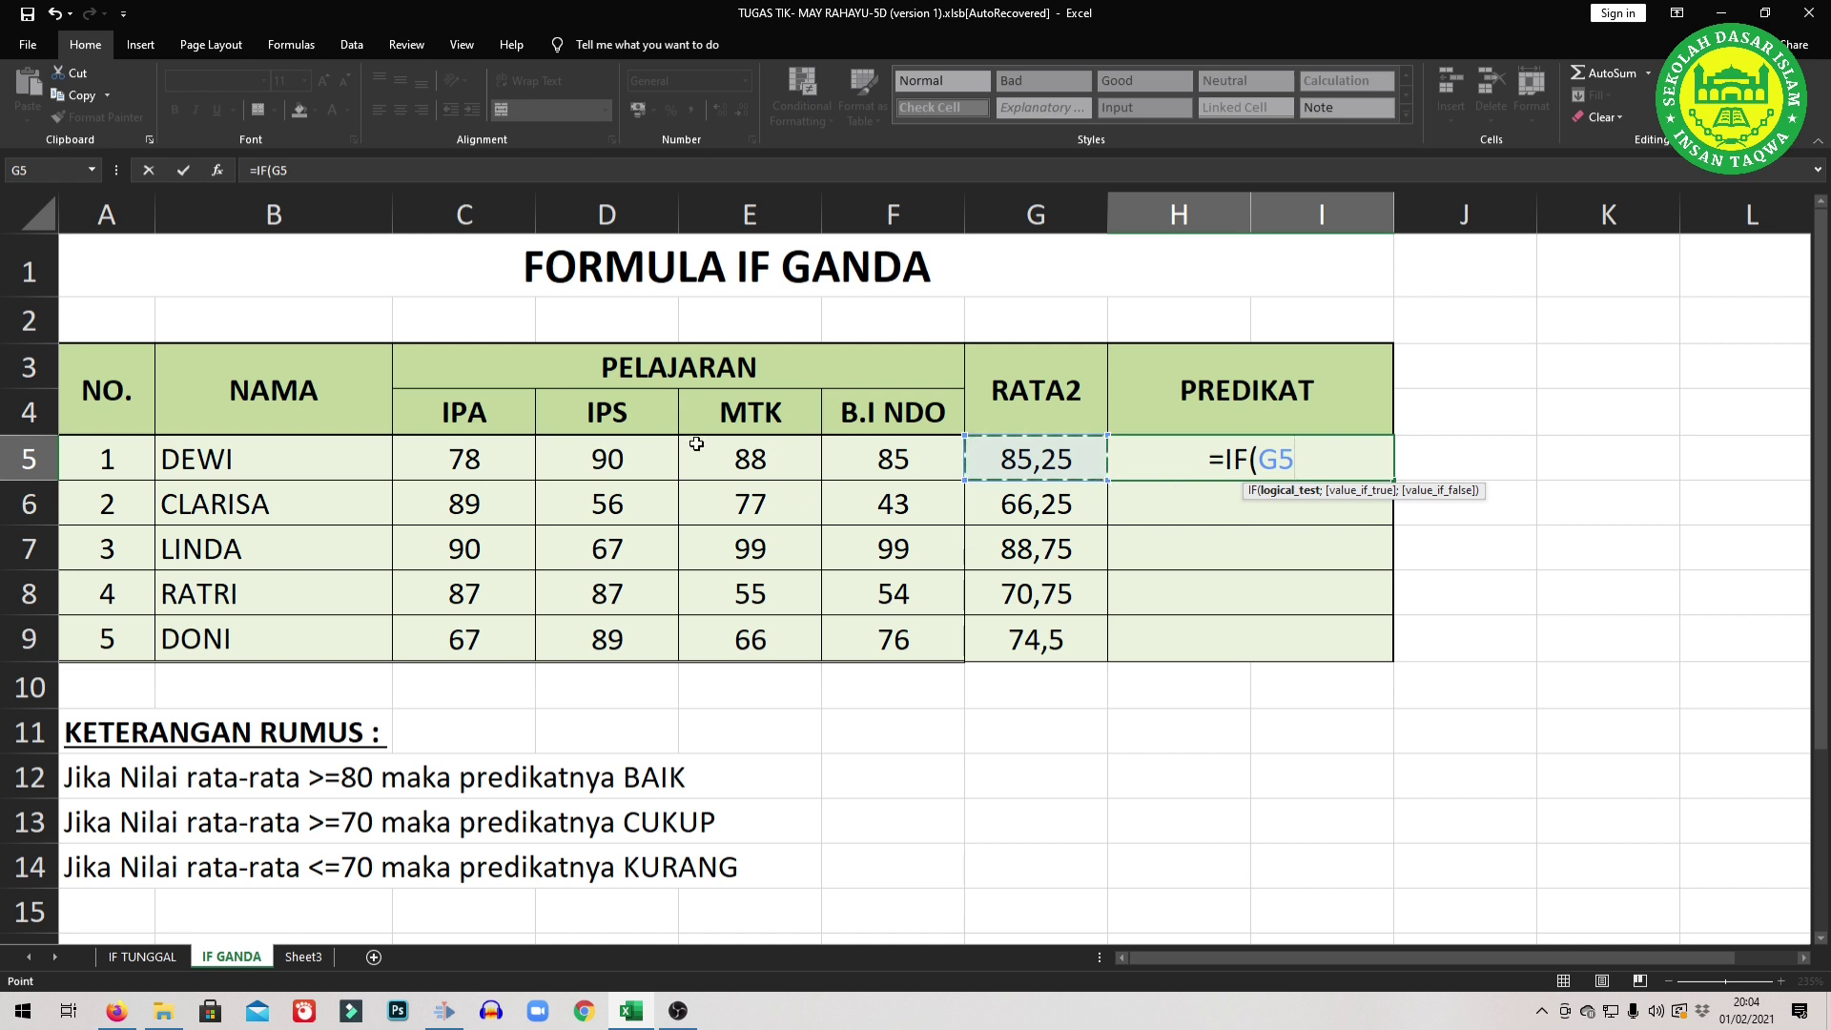
text(>)
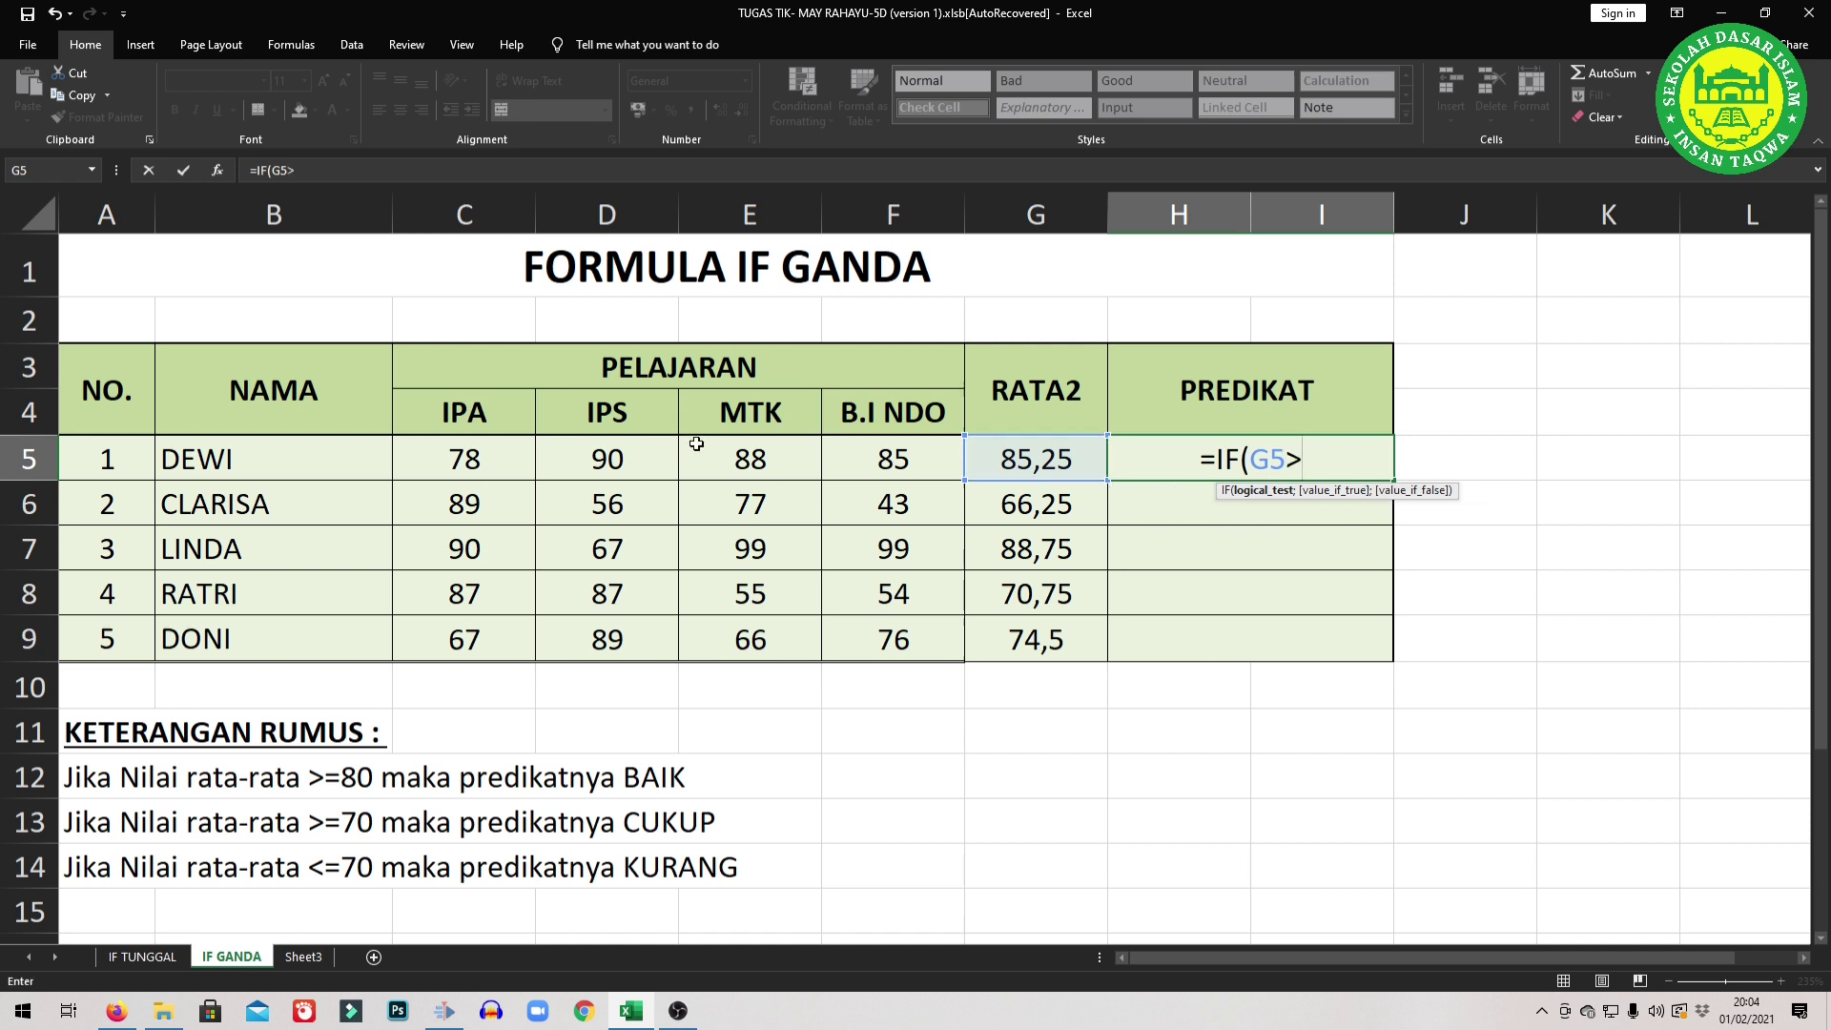
text(=)
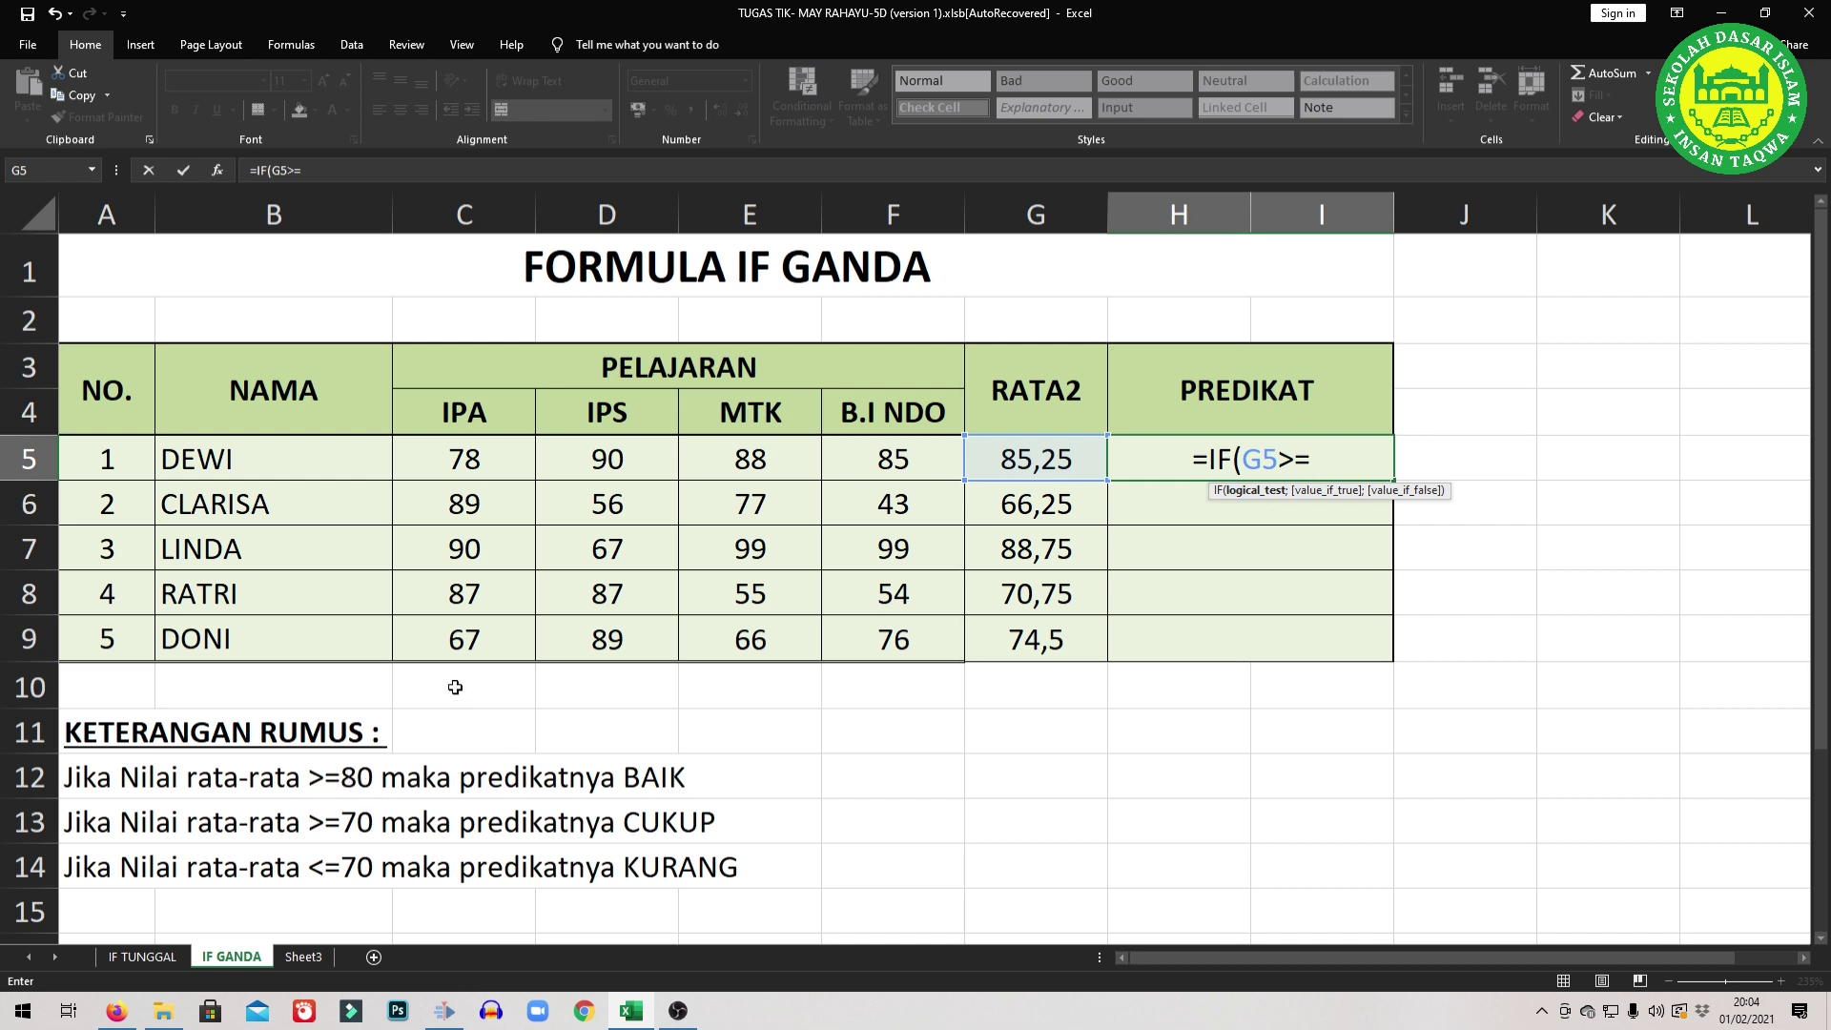
text(80)
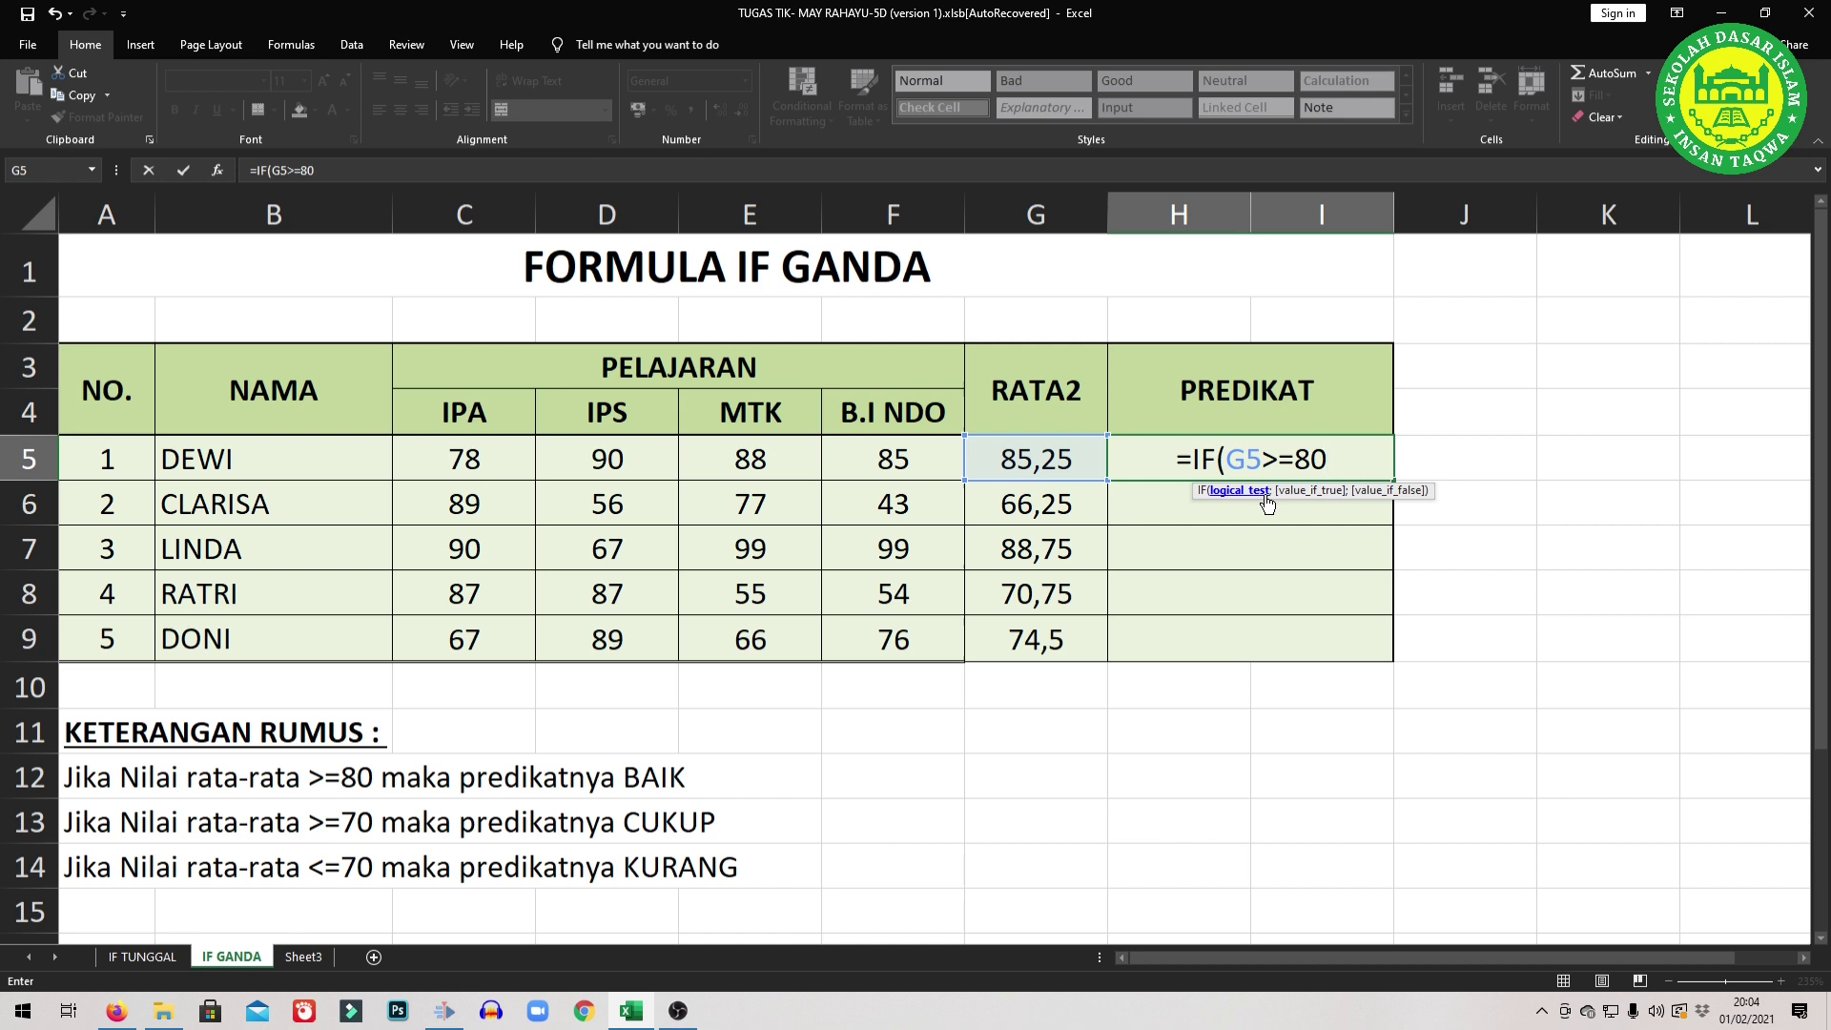
Add "BAIK" as the true value of the IF formula in H5.
text(;)
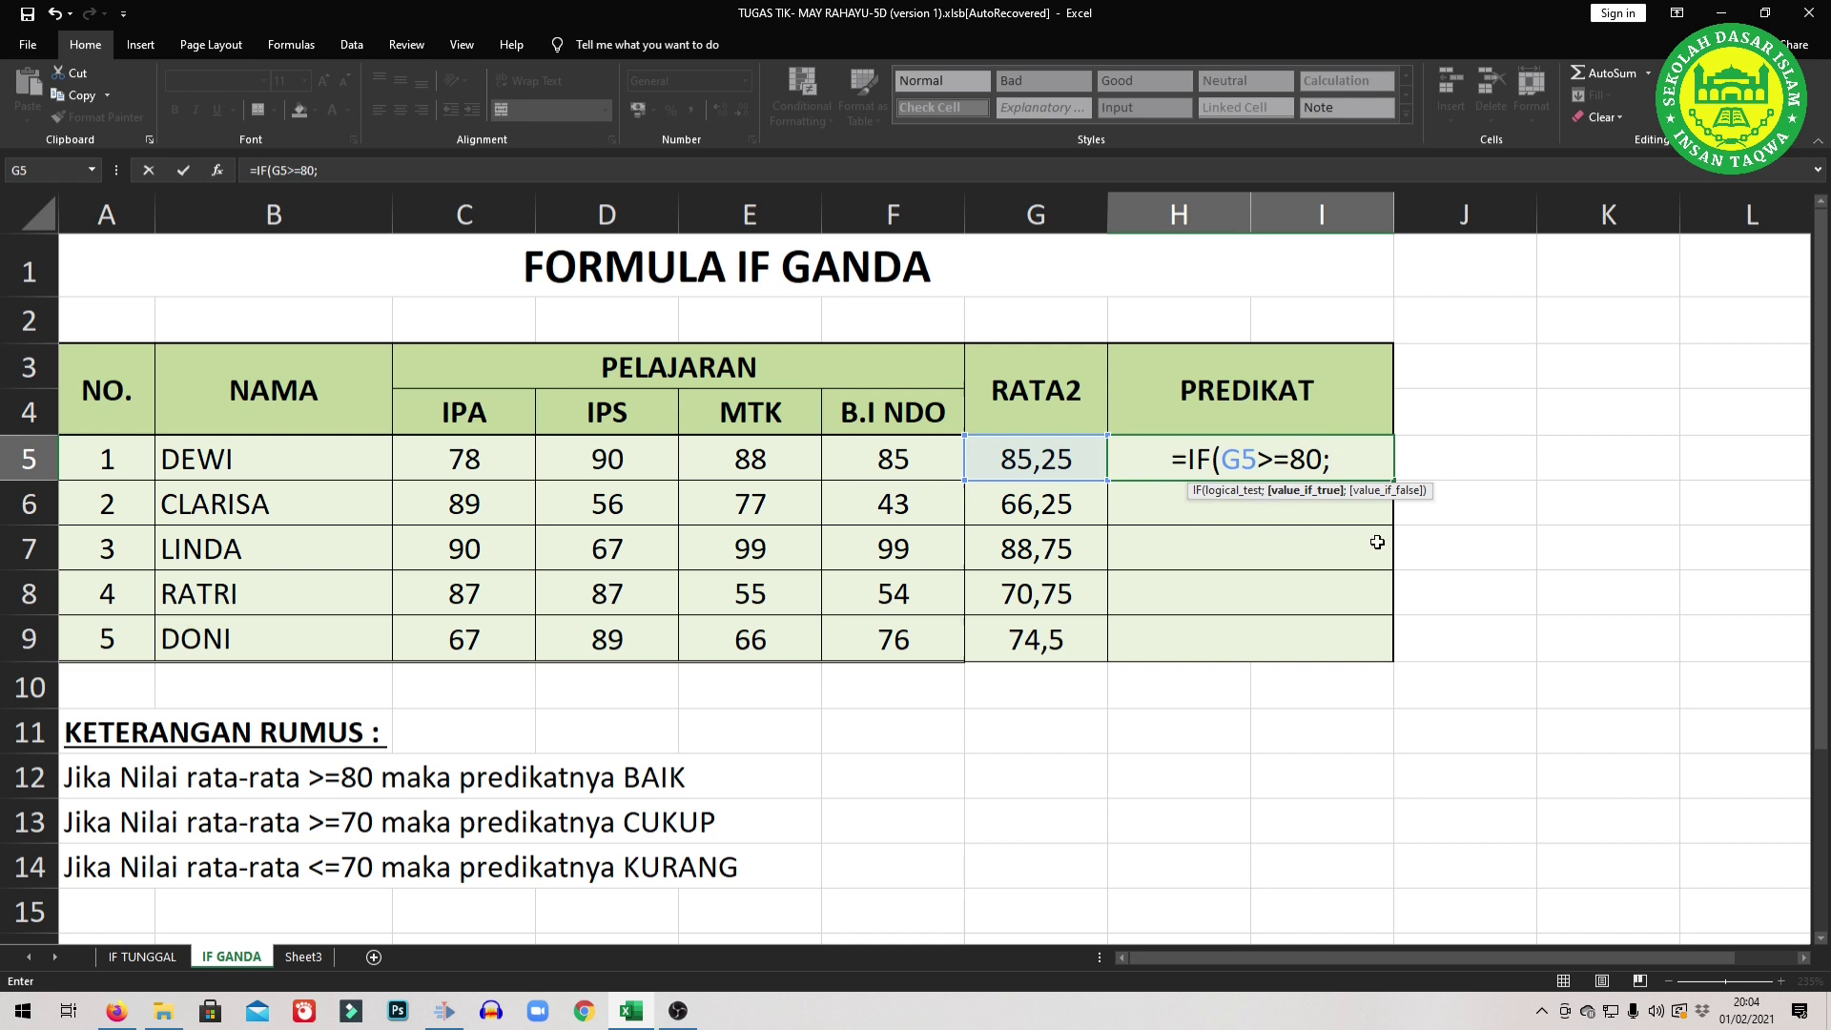
text(")
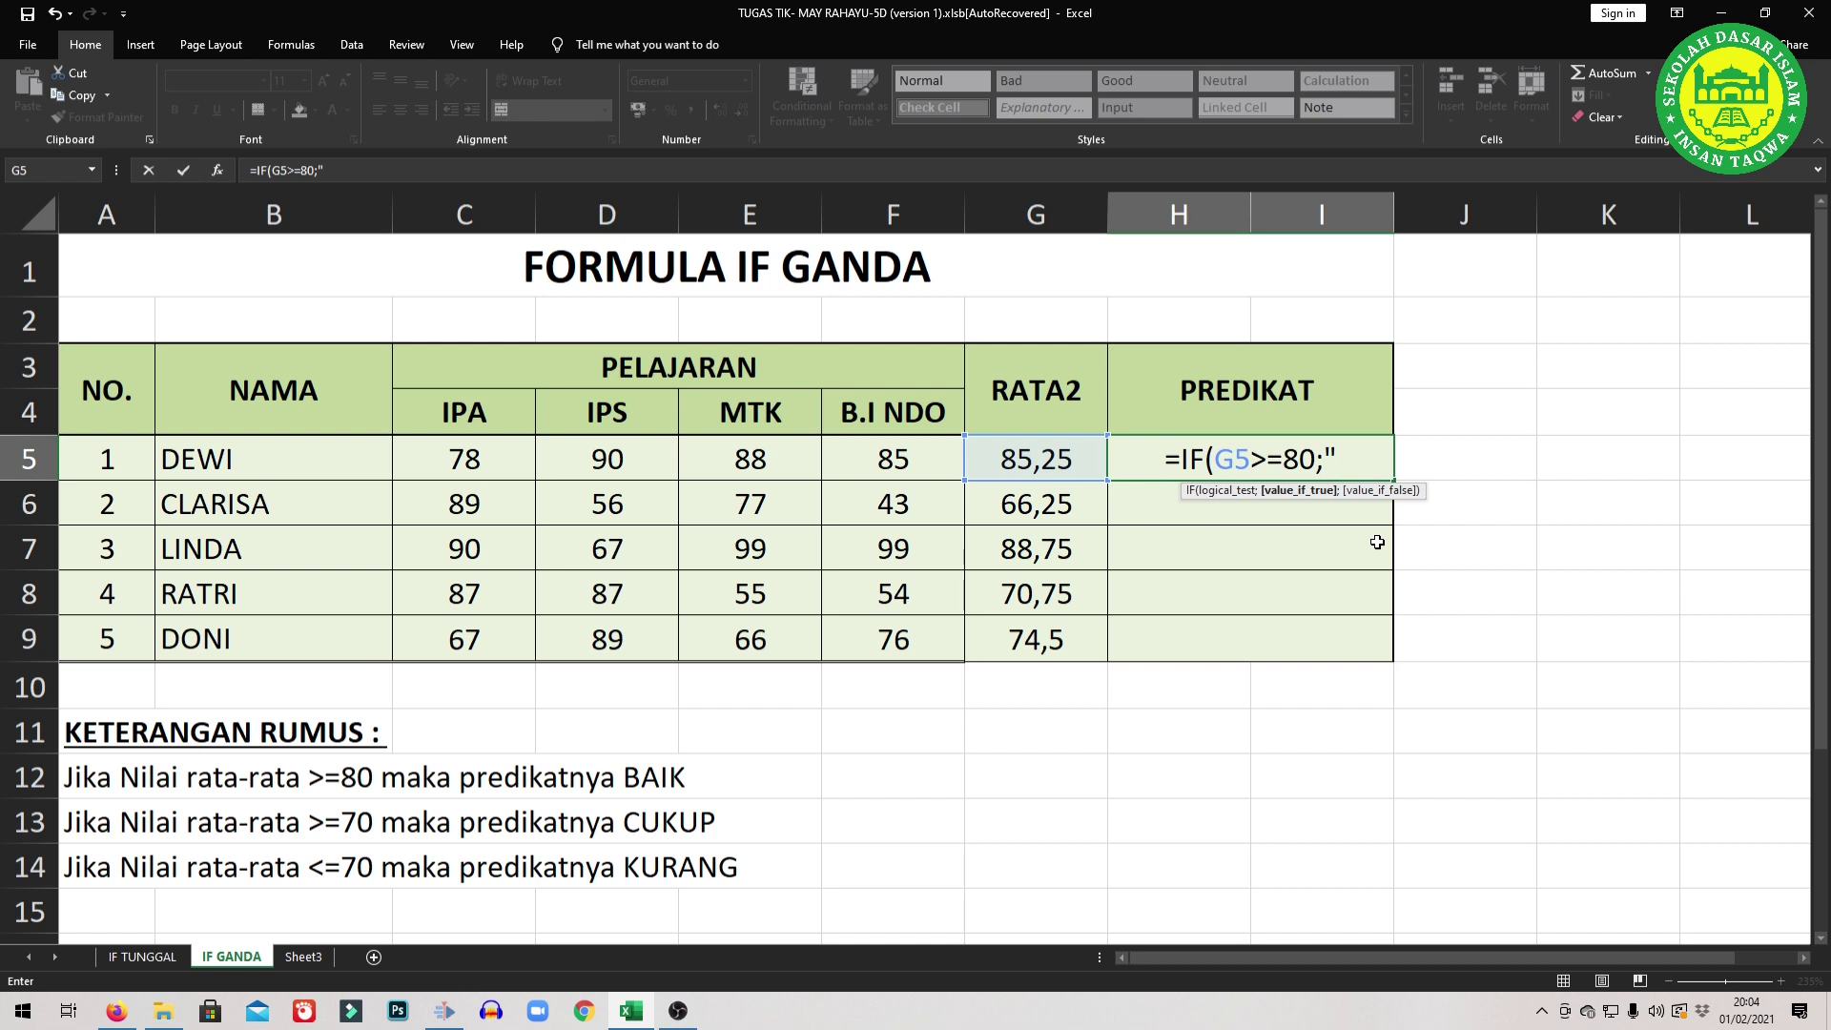
text(BAIK)
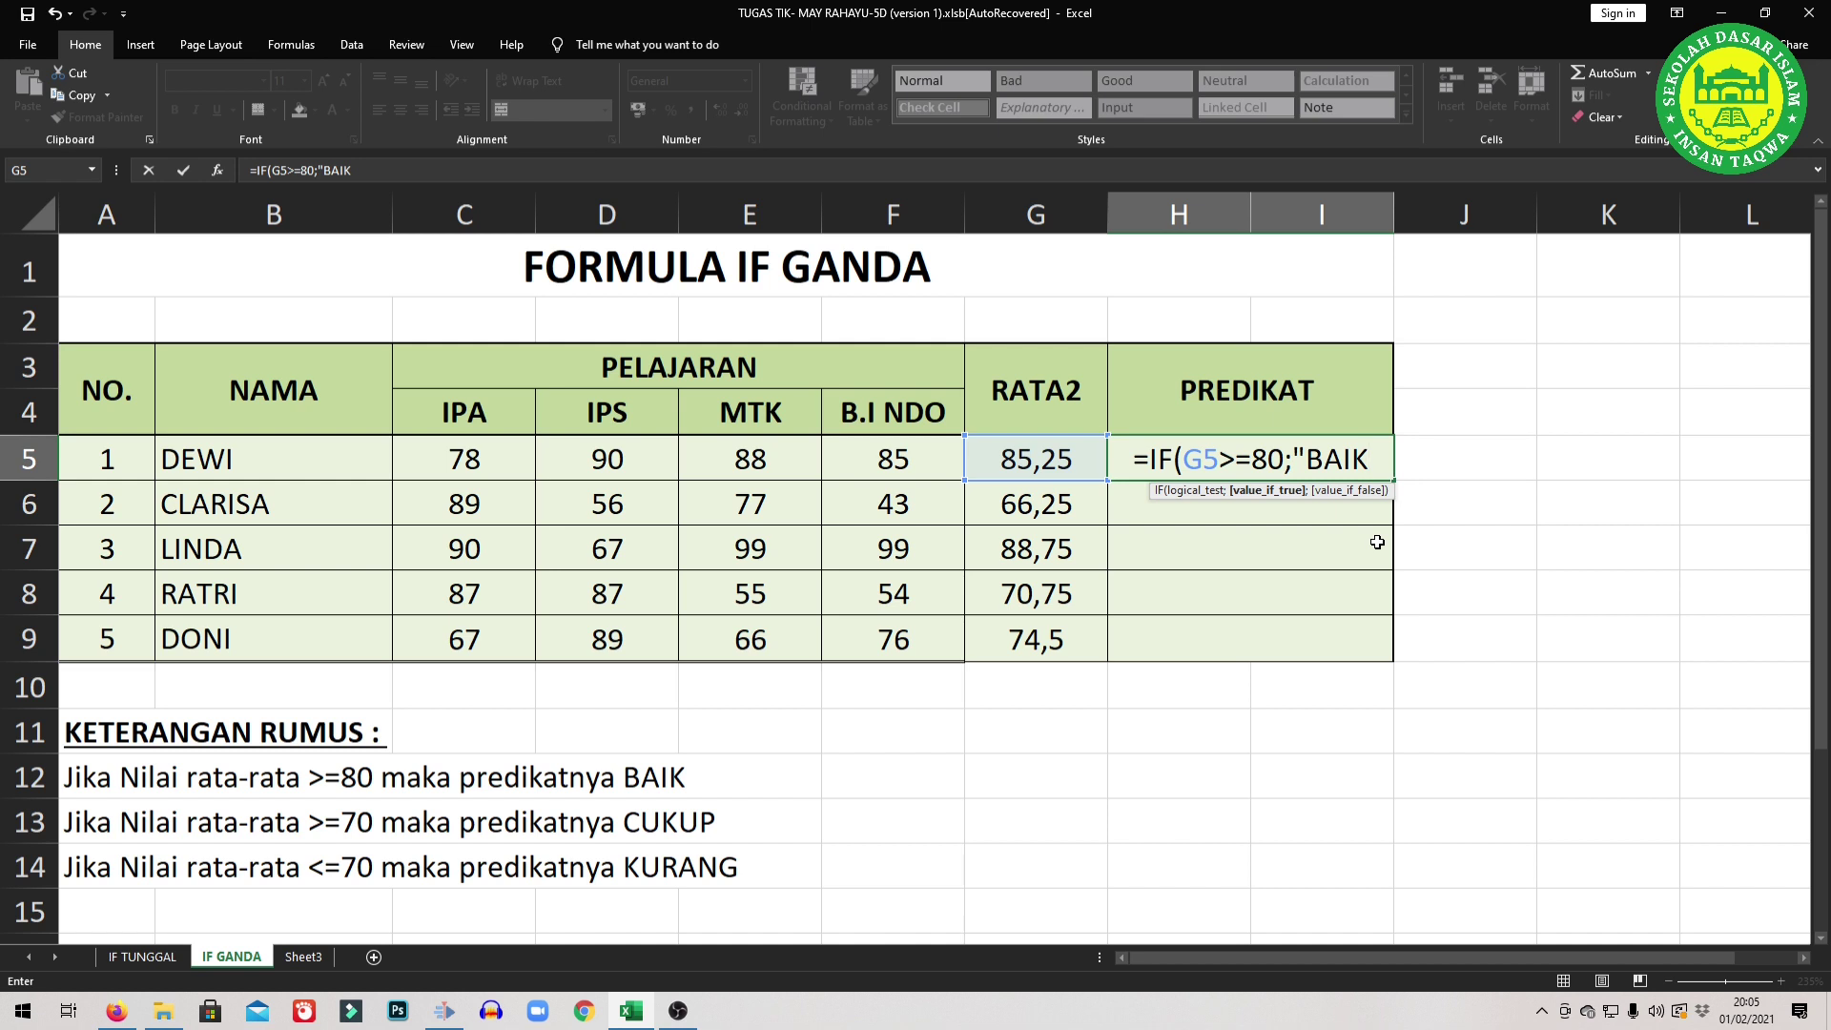
text(")
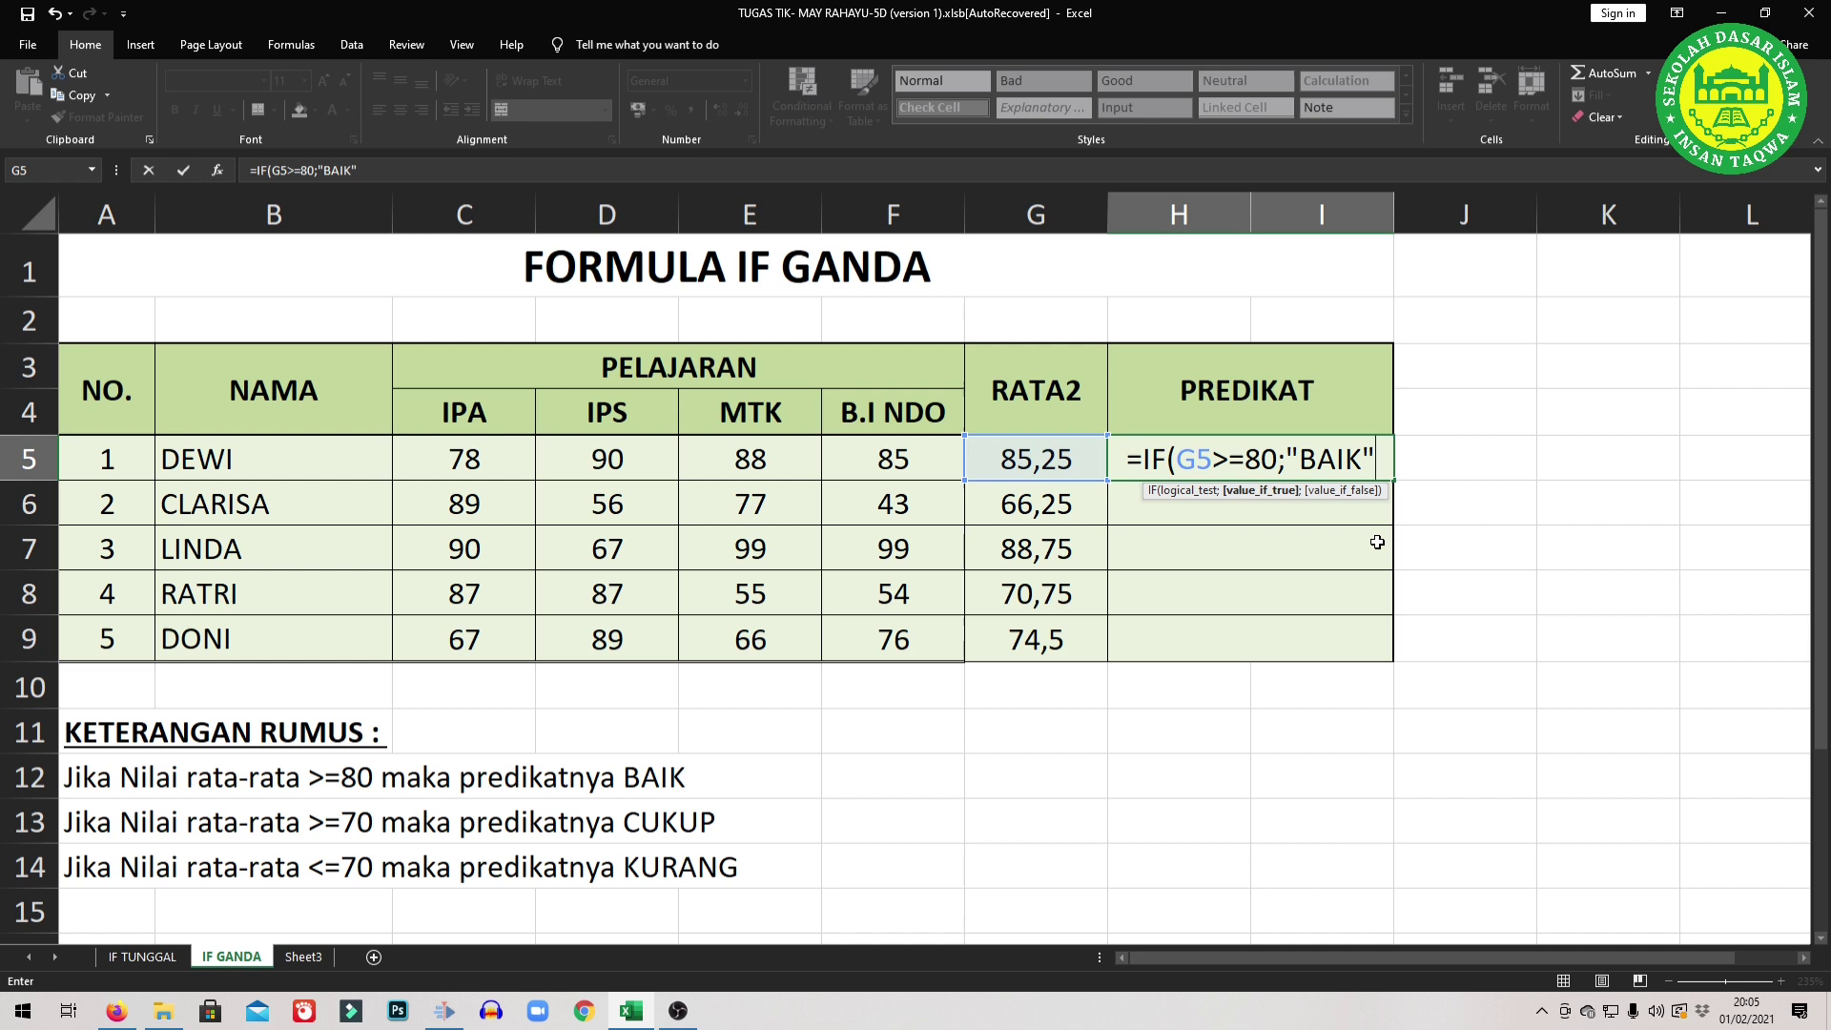
Nest a second IF as the false value in H5, with the condition G5>=70.
text(;)
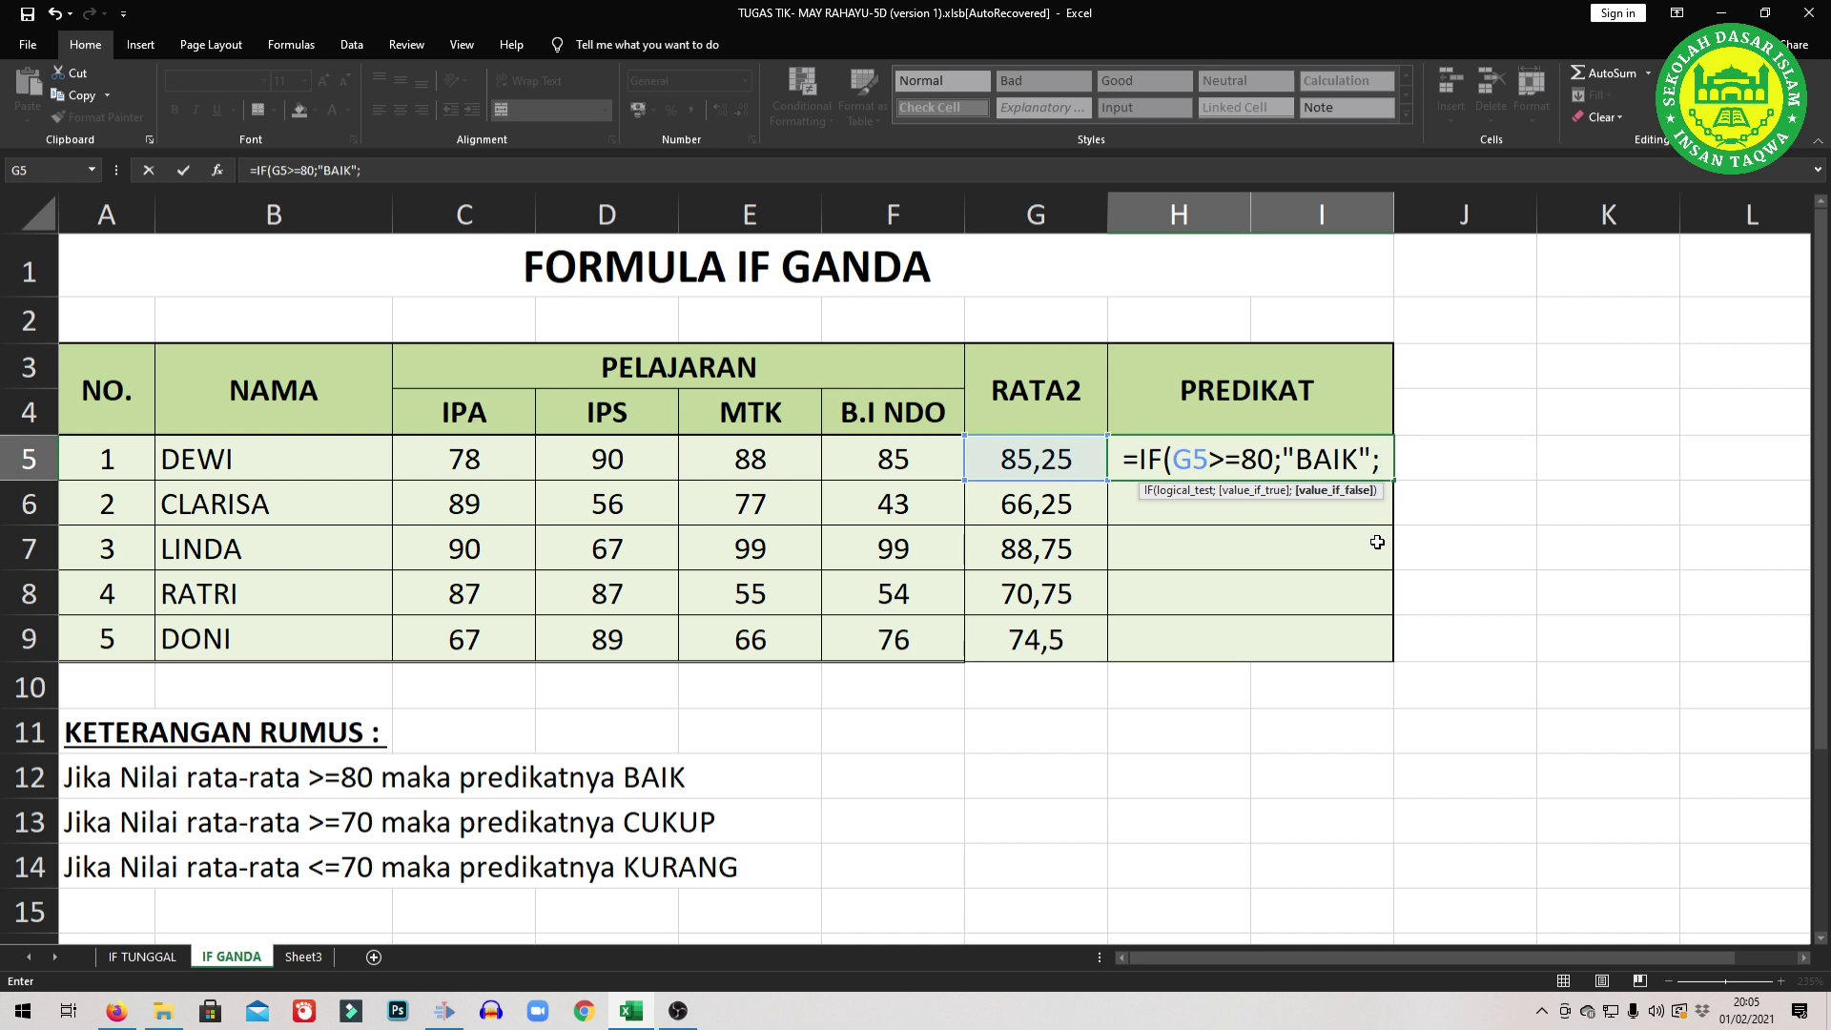
text(IF)
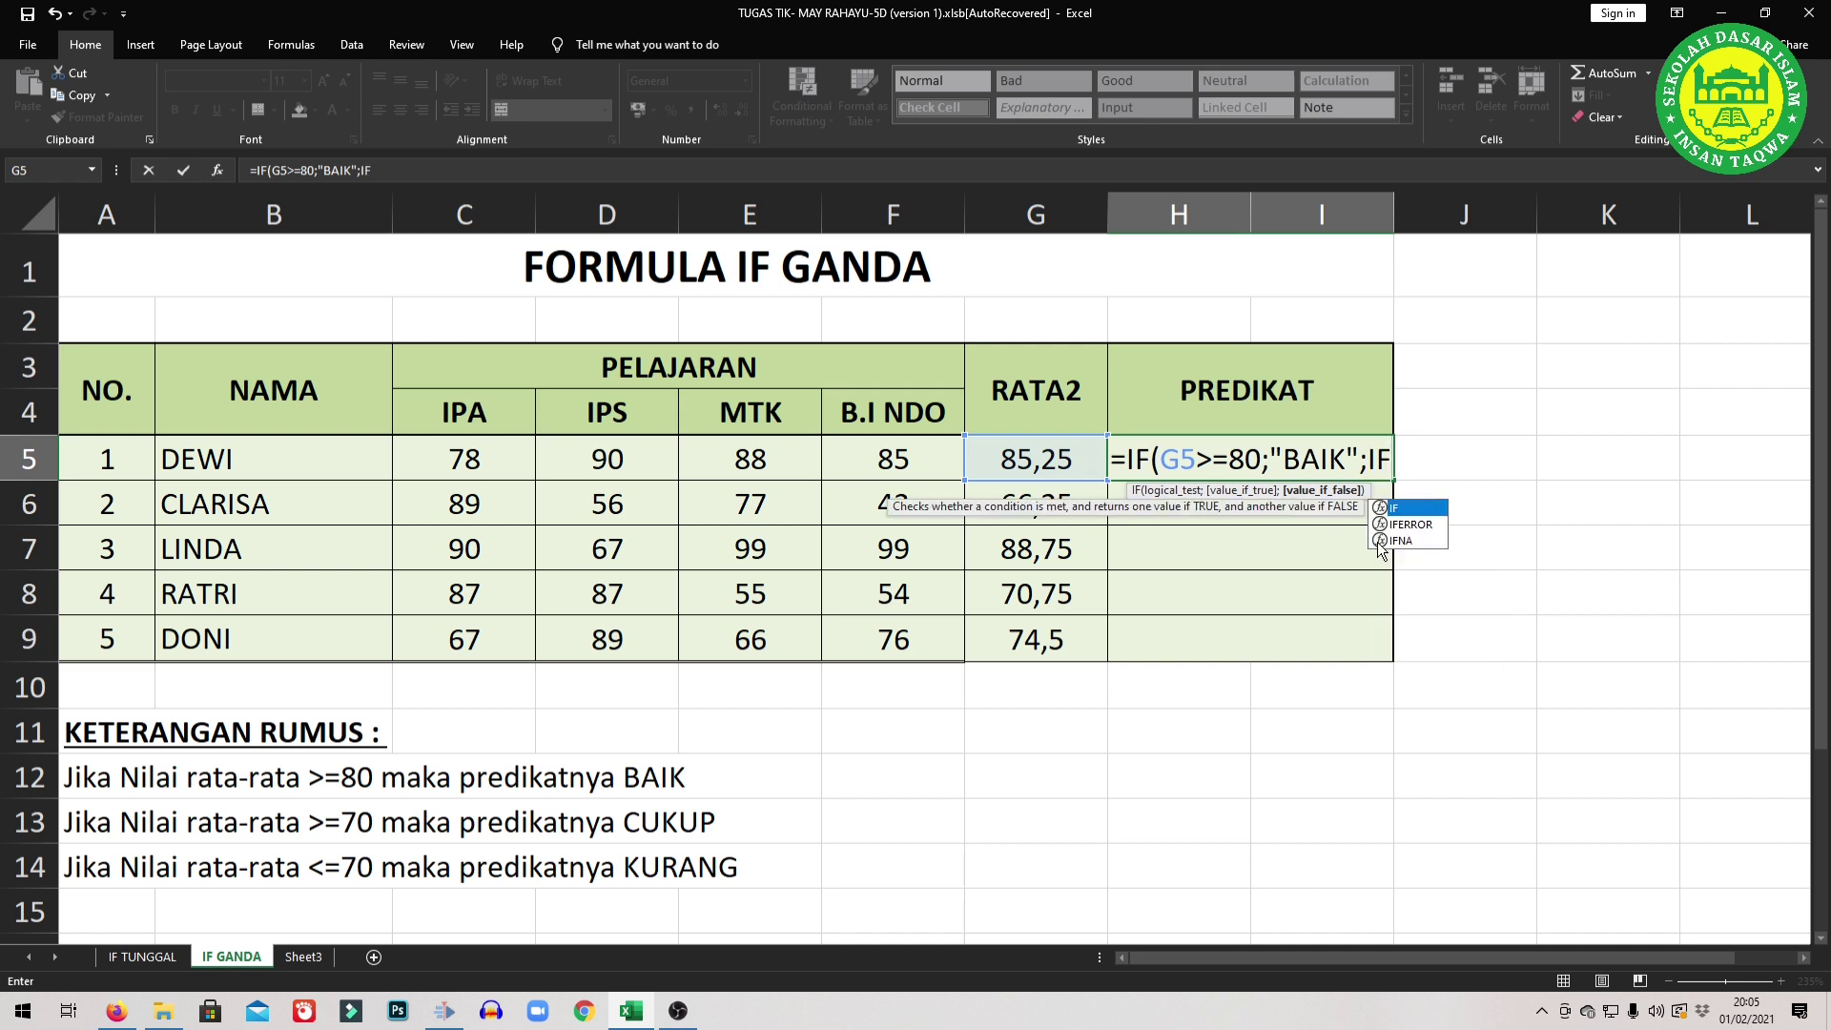
text(()
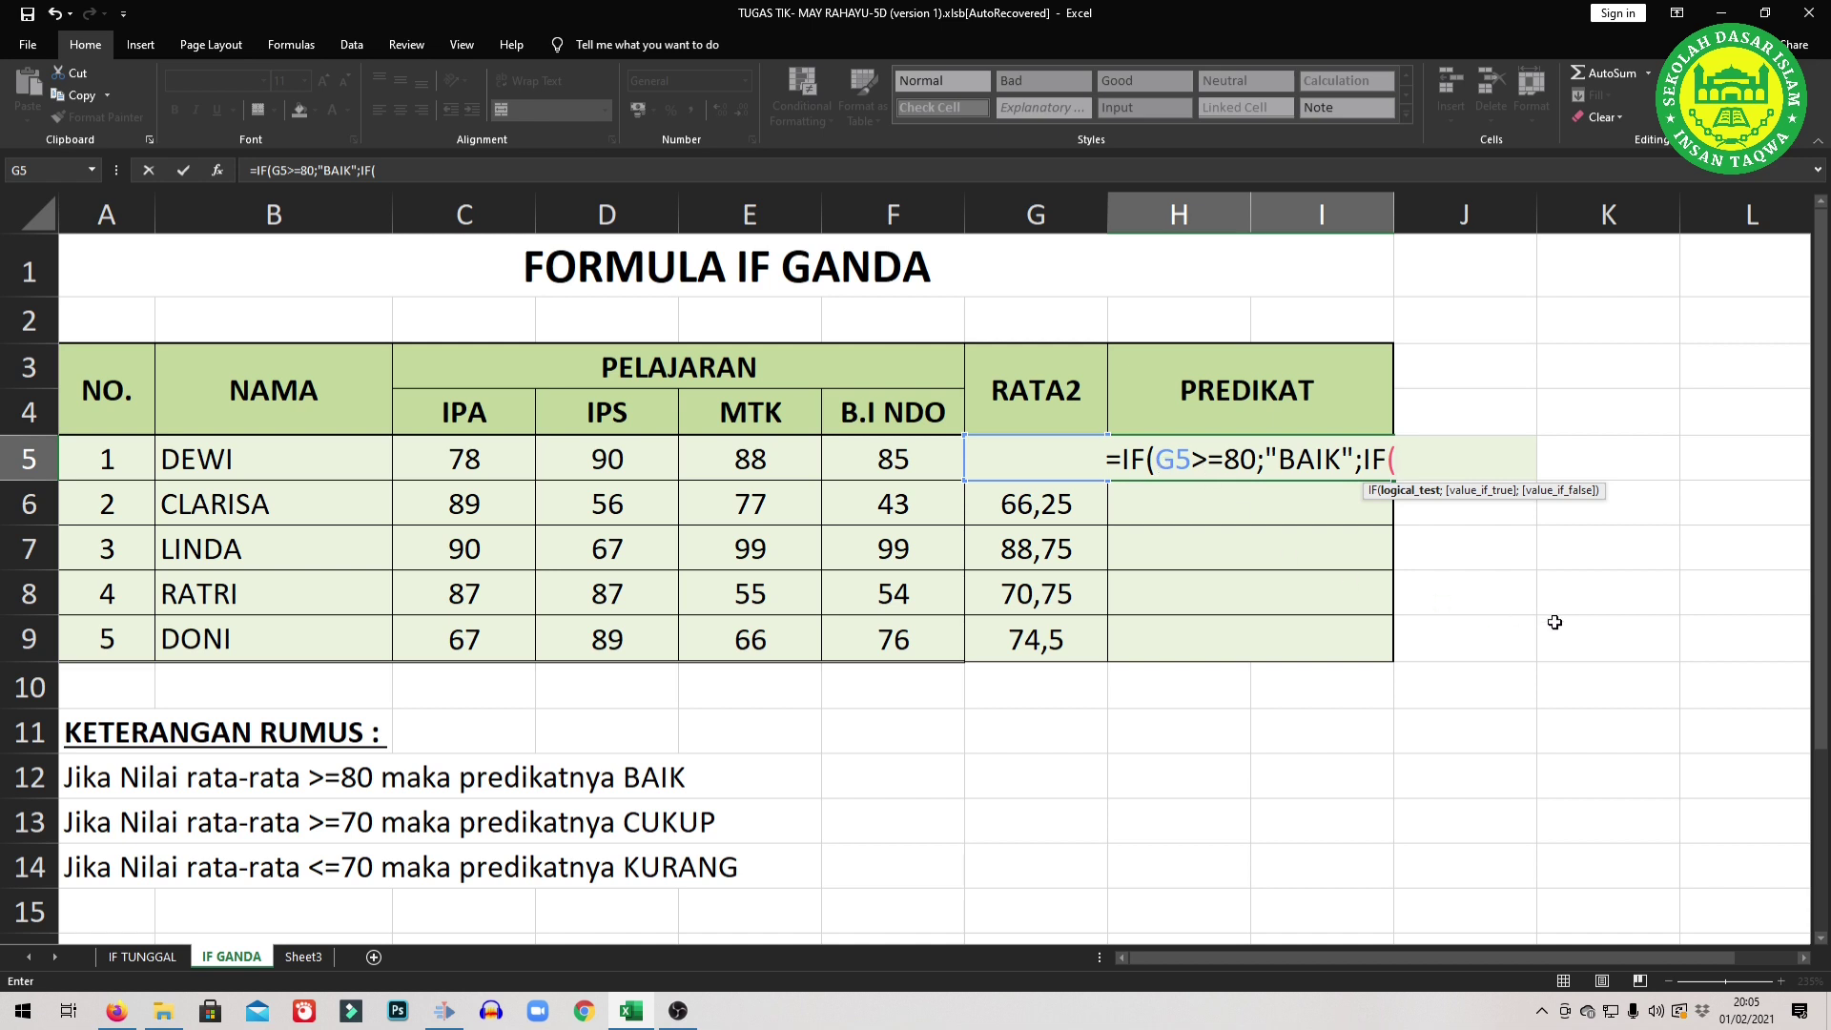
text(G5)
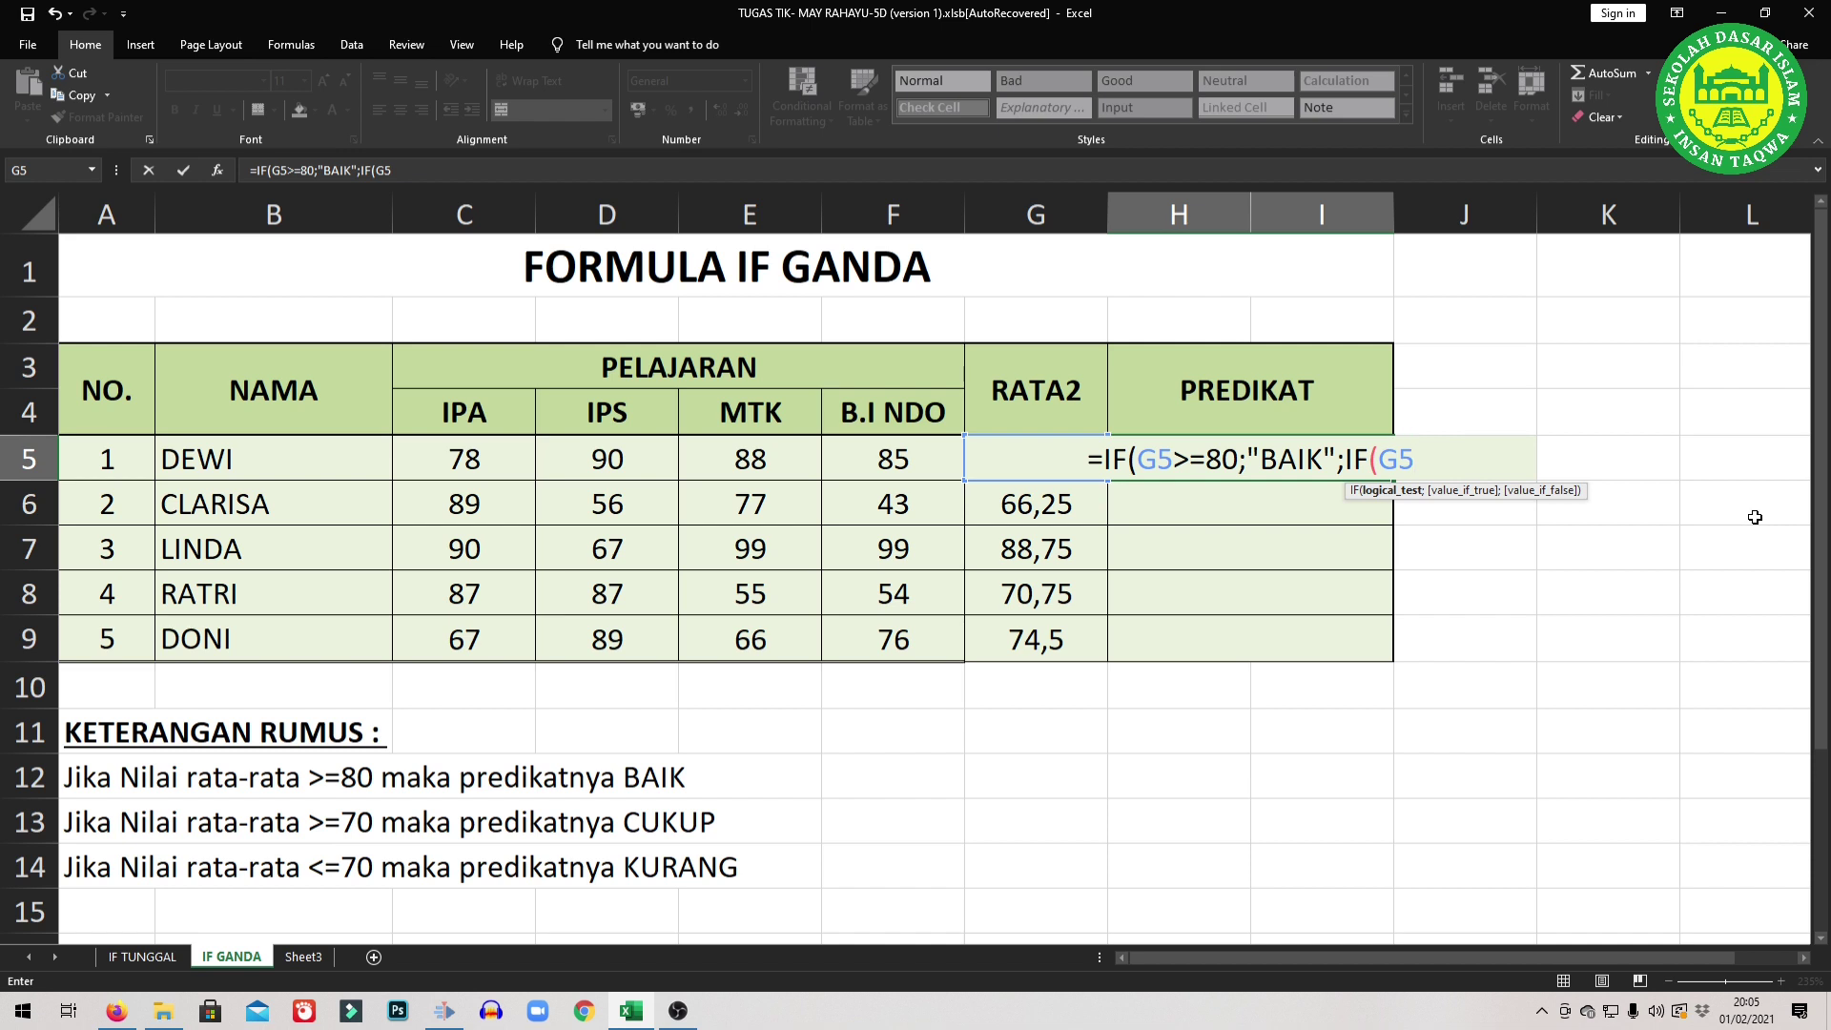
text(>)
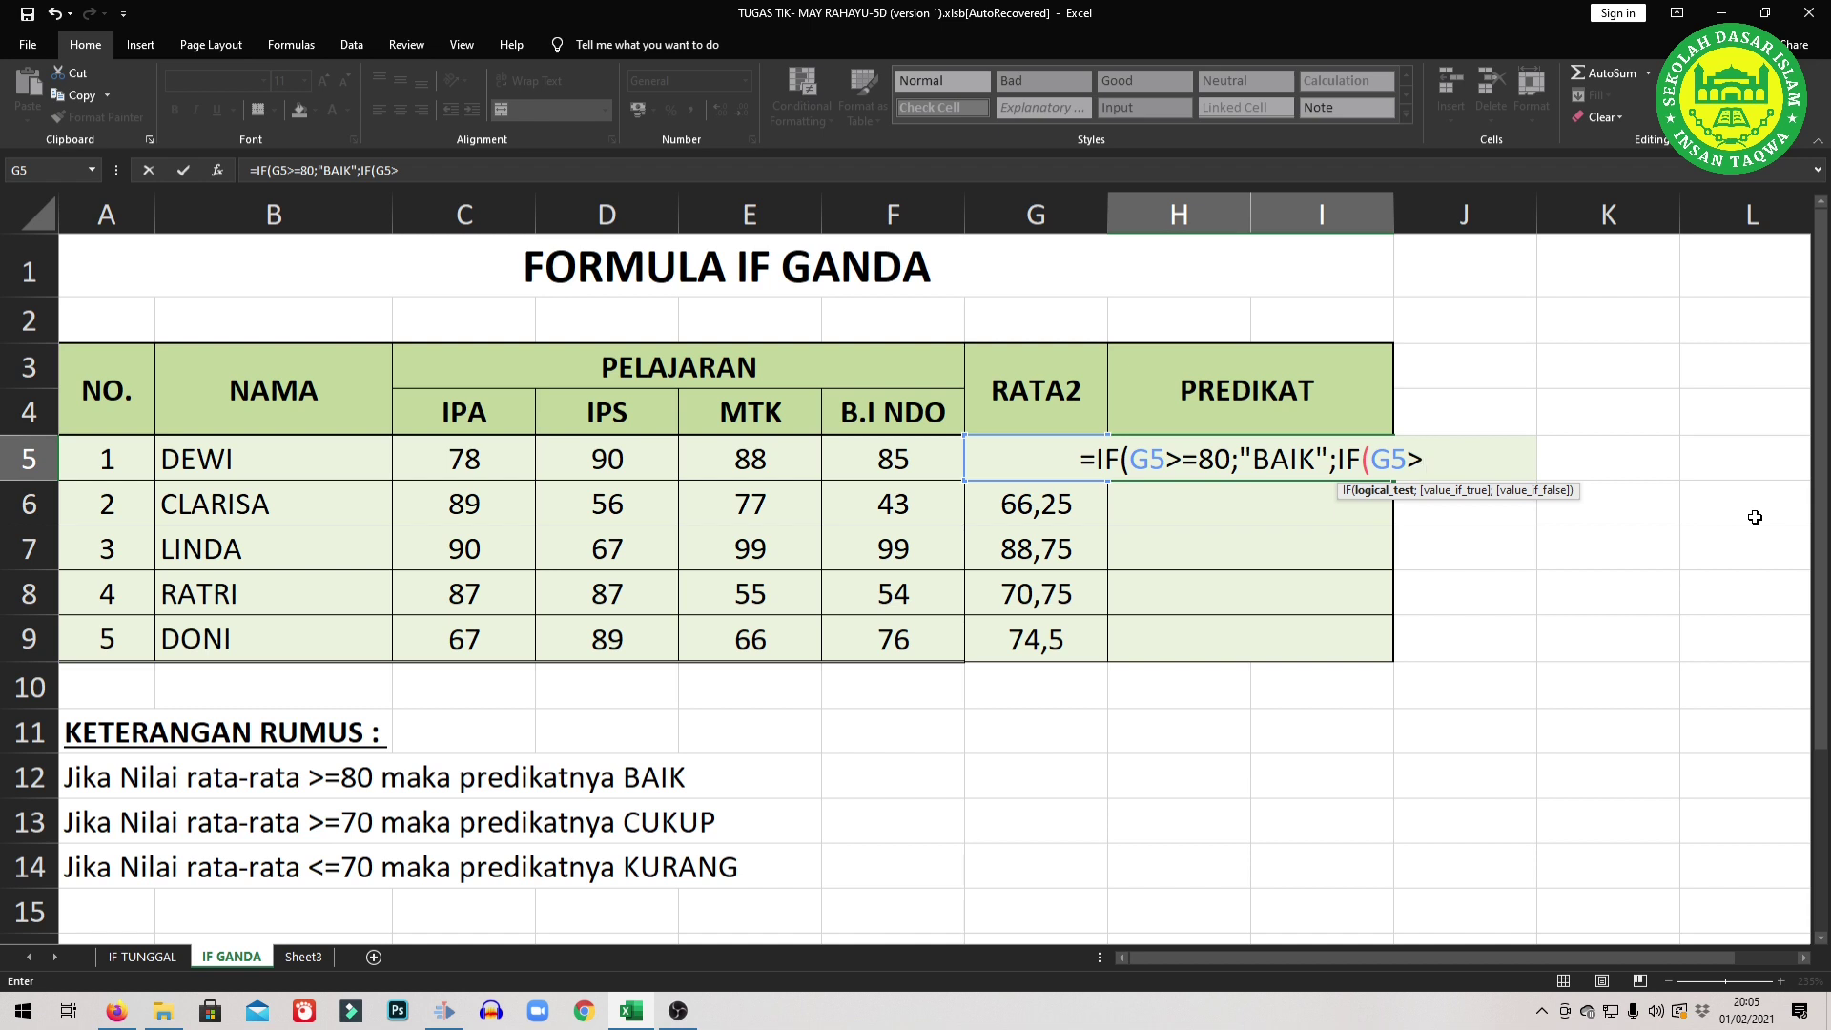
text(=70)
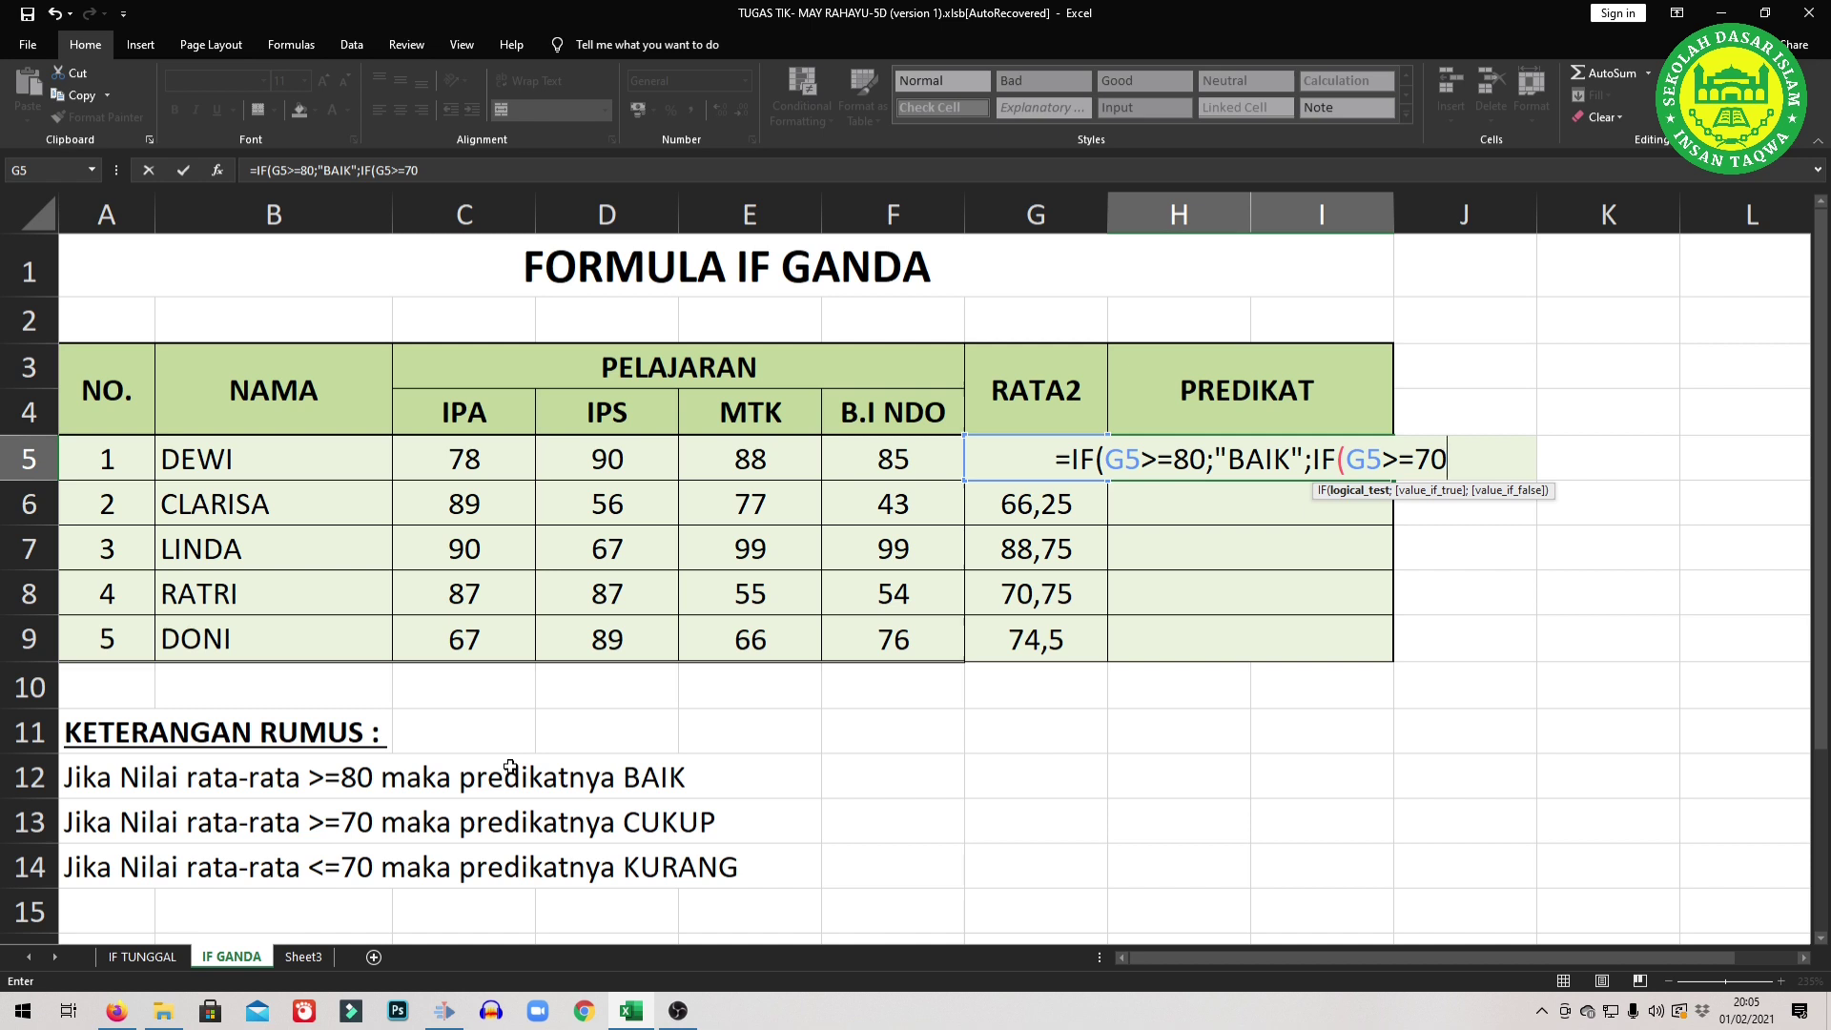
Give the nested IF in H5 the true value "CUKUP".
text(;)
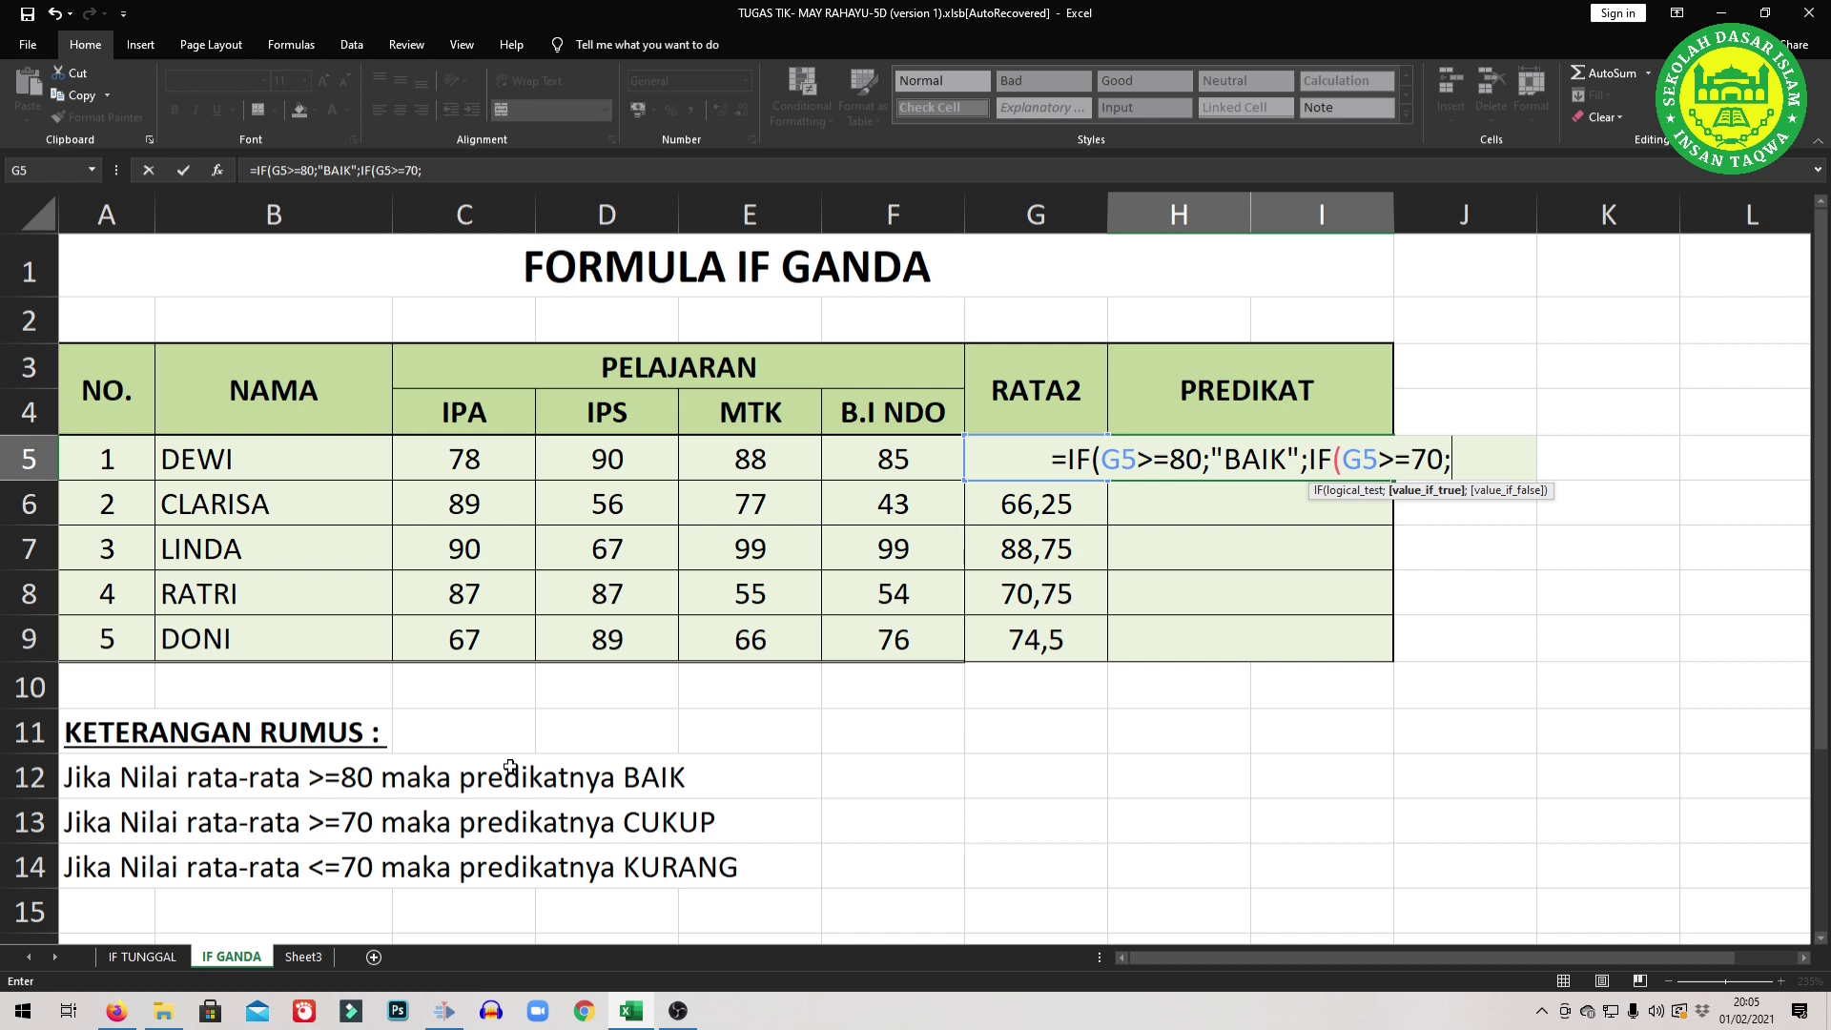
text(")
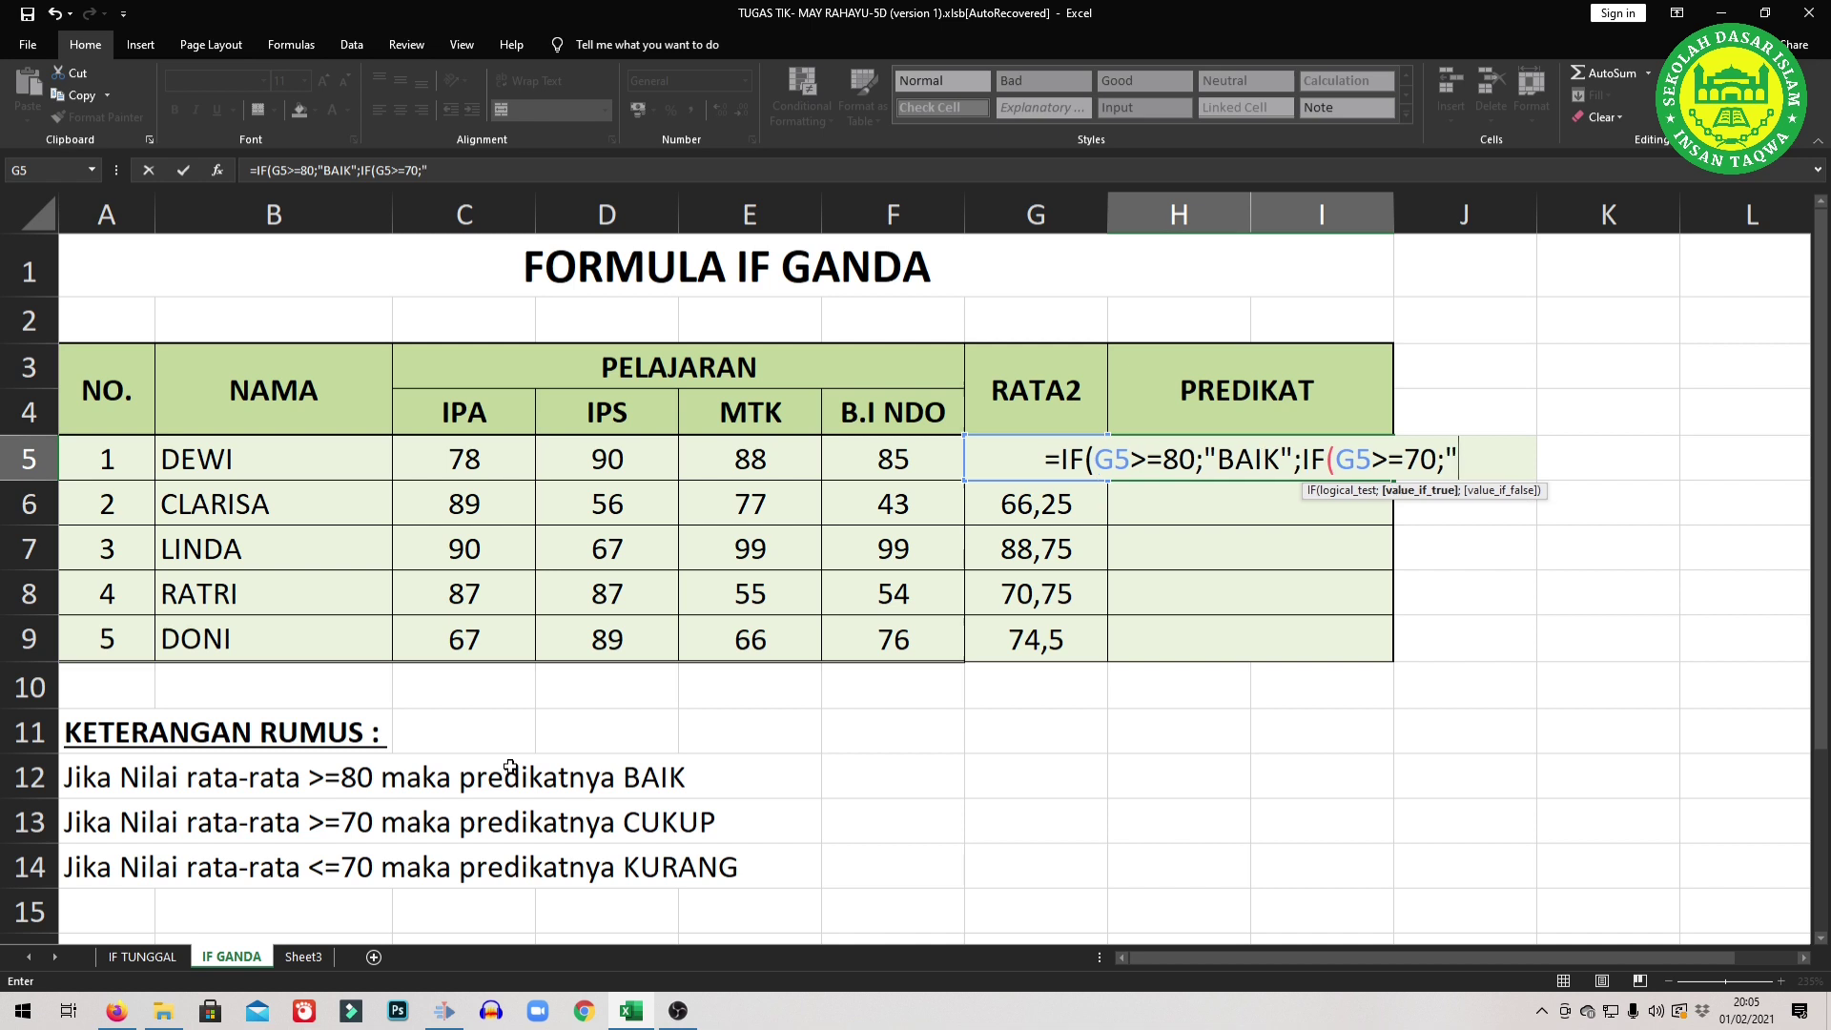
text(CUKUP)
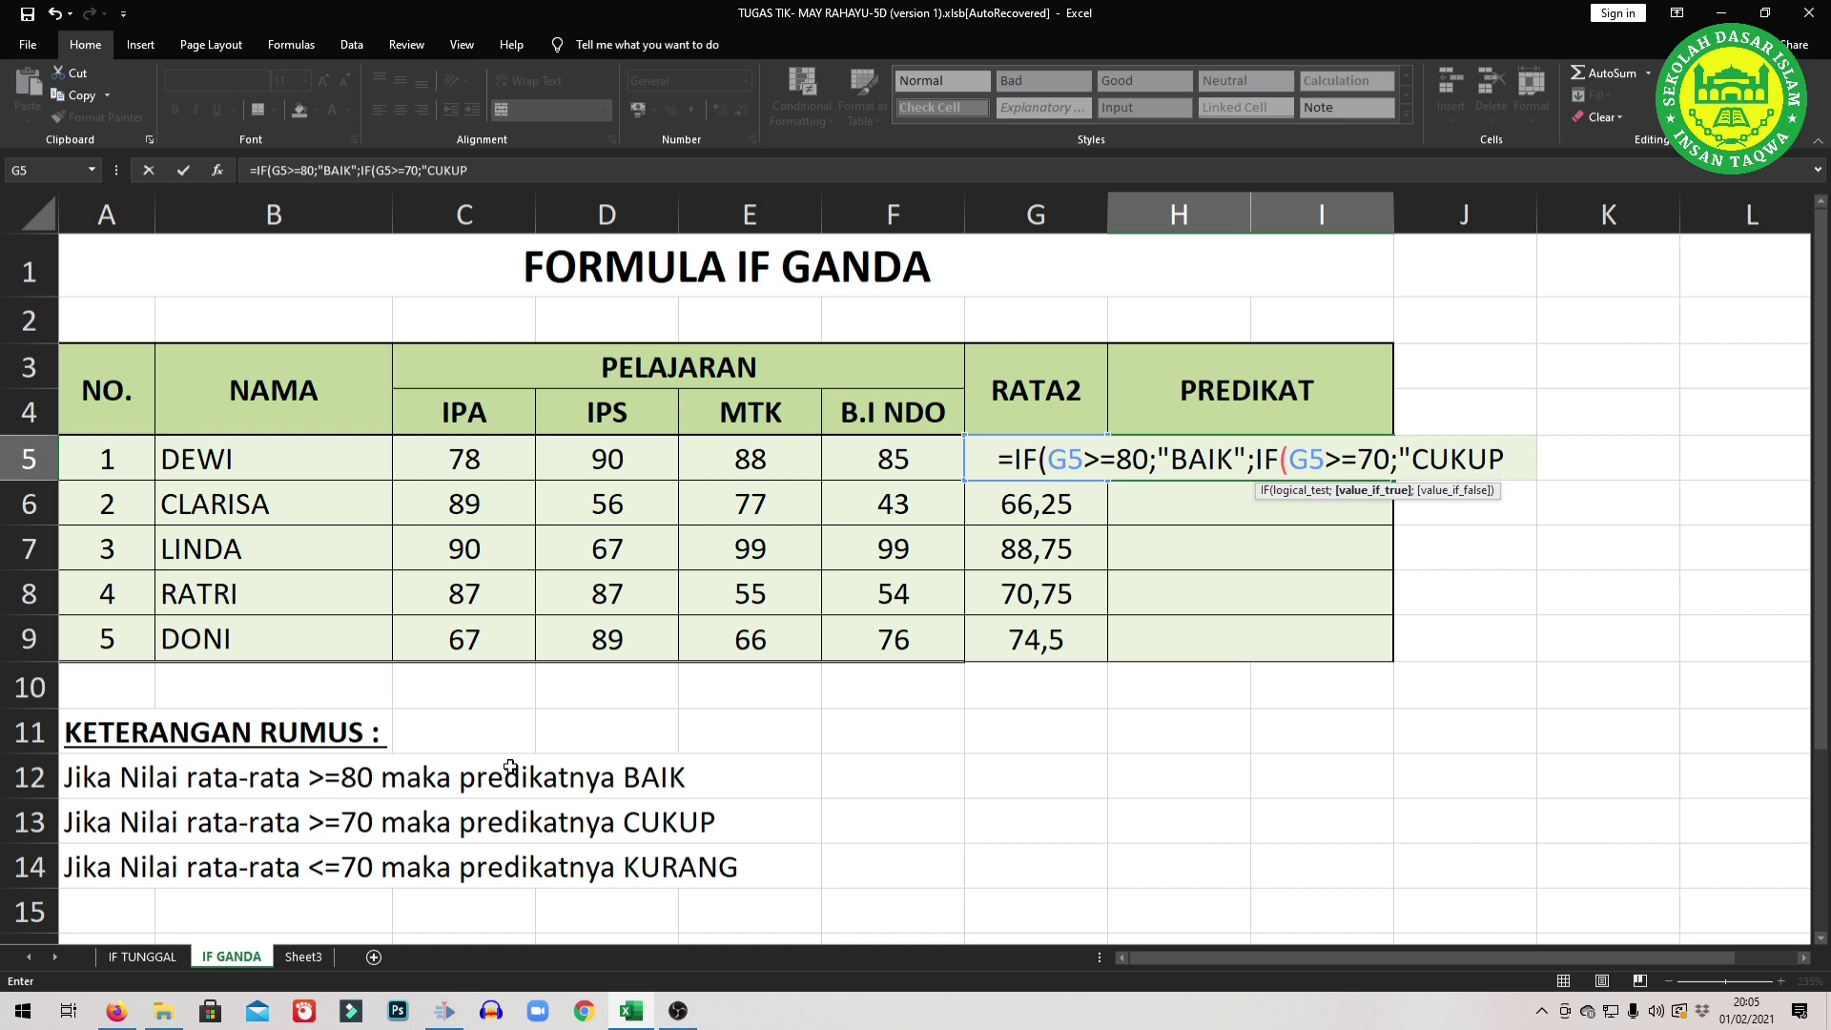
text(")
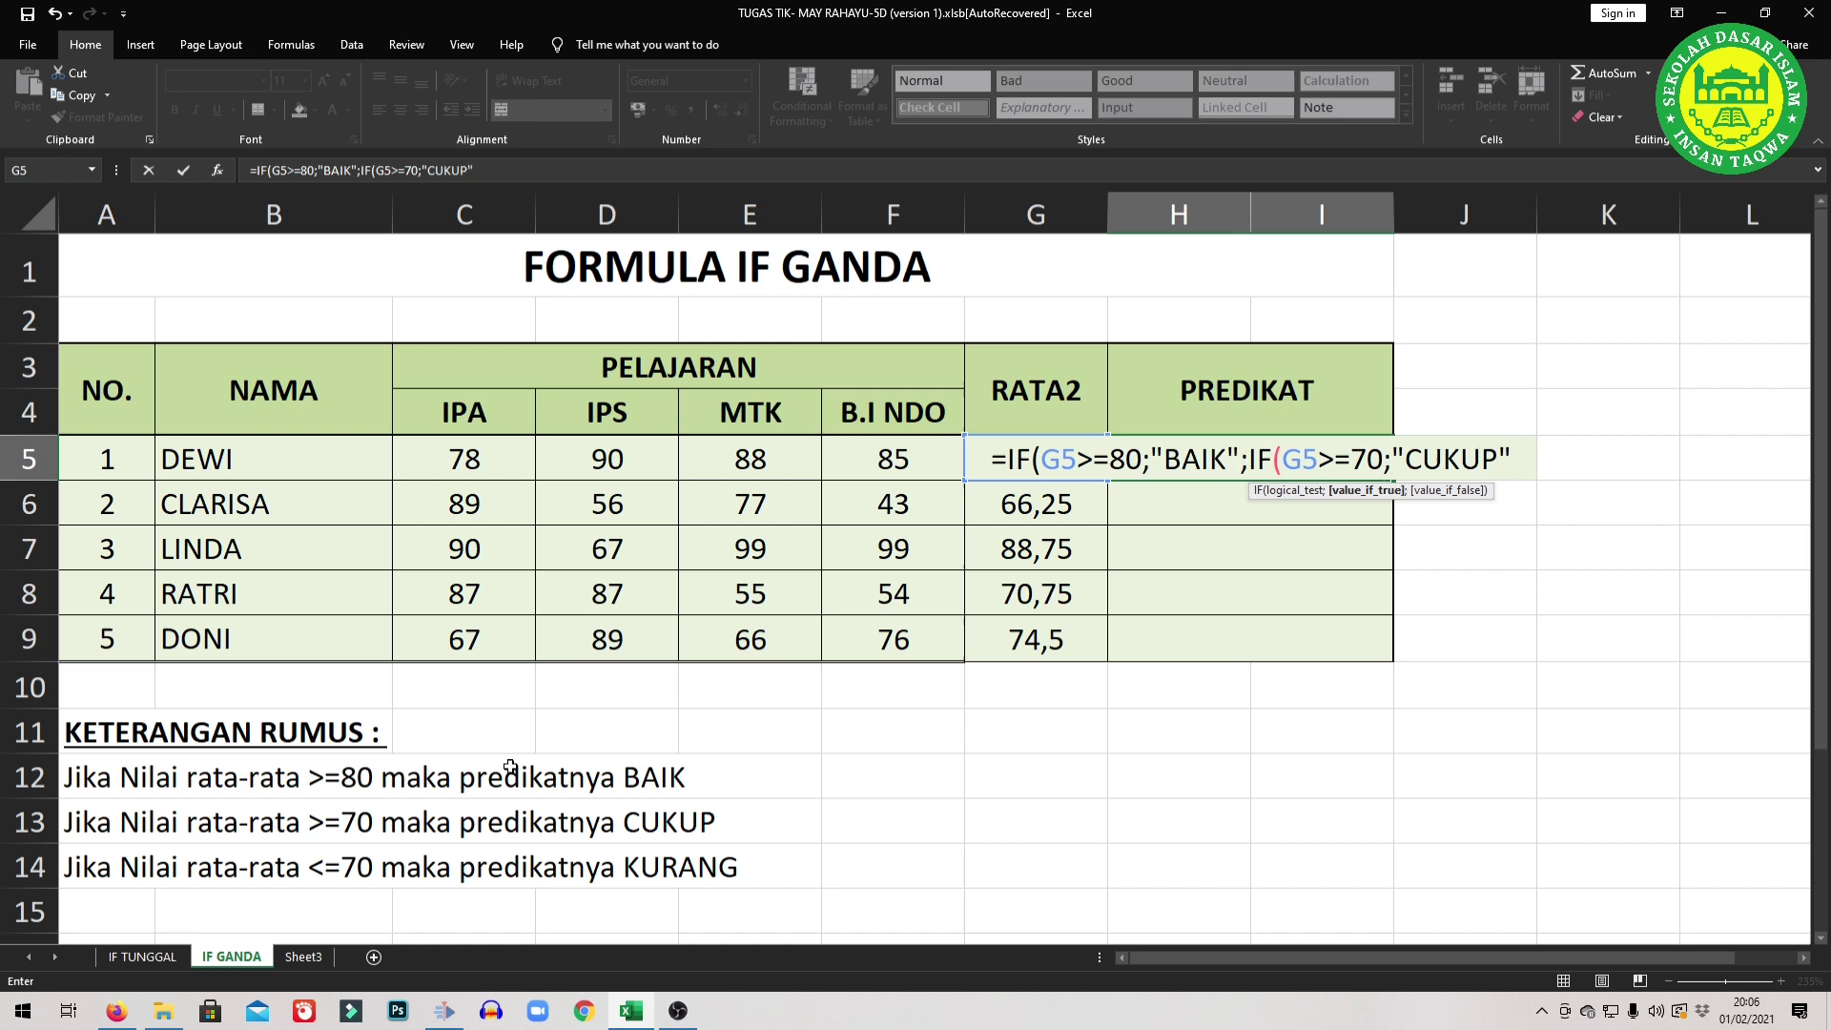
Finish the nested IF in H5 with "KURANG" as its false value and fill the formula down to H9.
text(;)
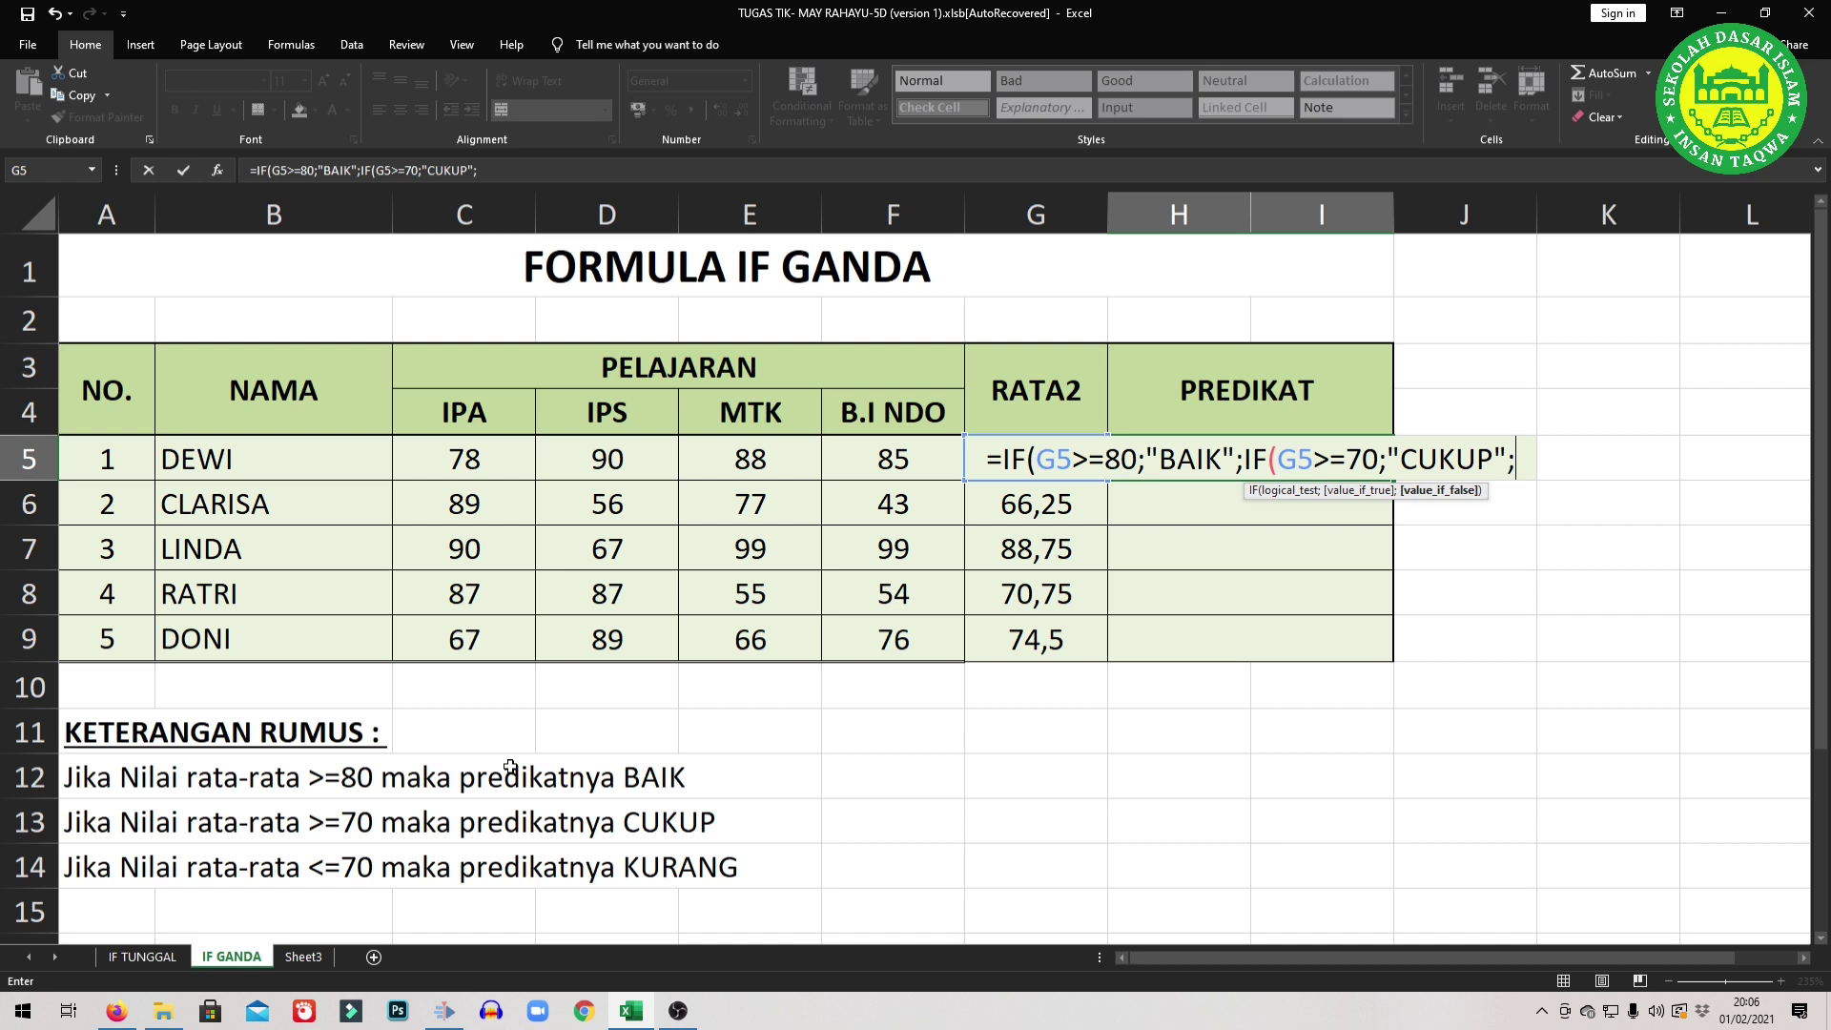
text(")
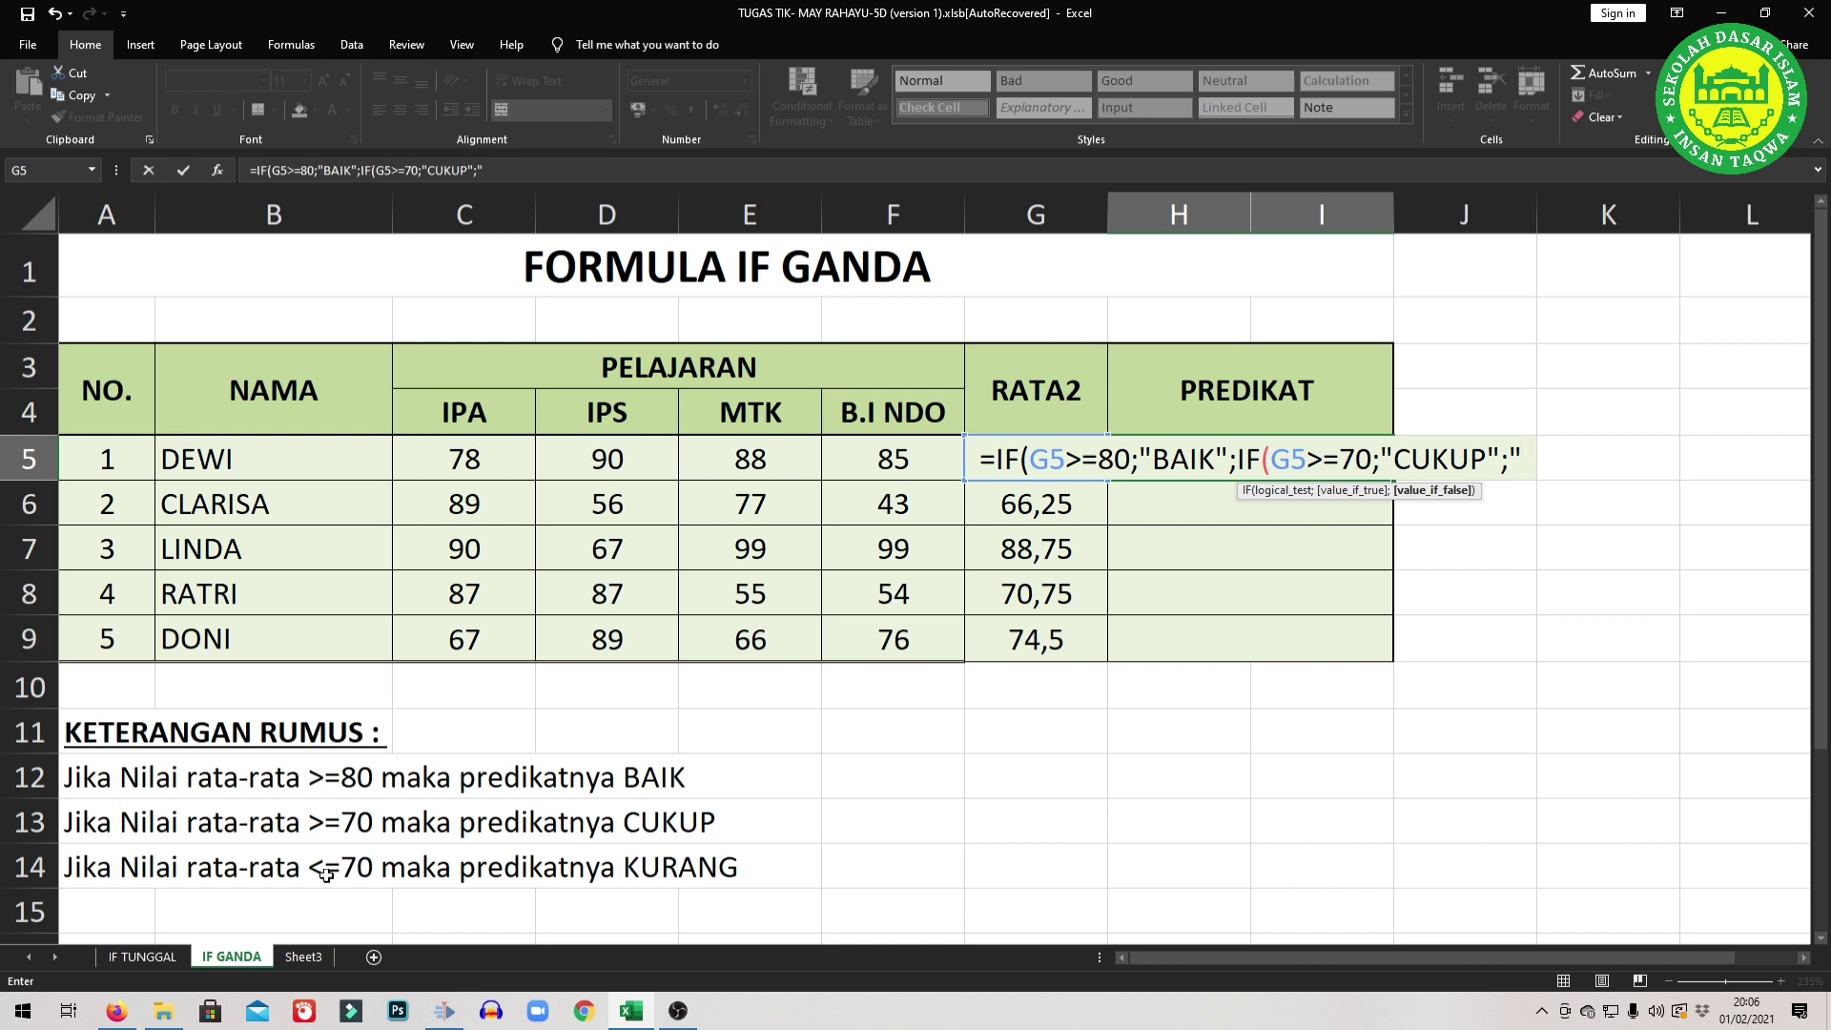
text(KURANG)
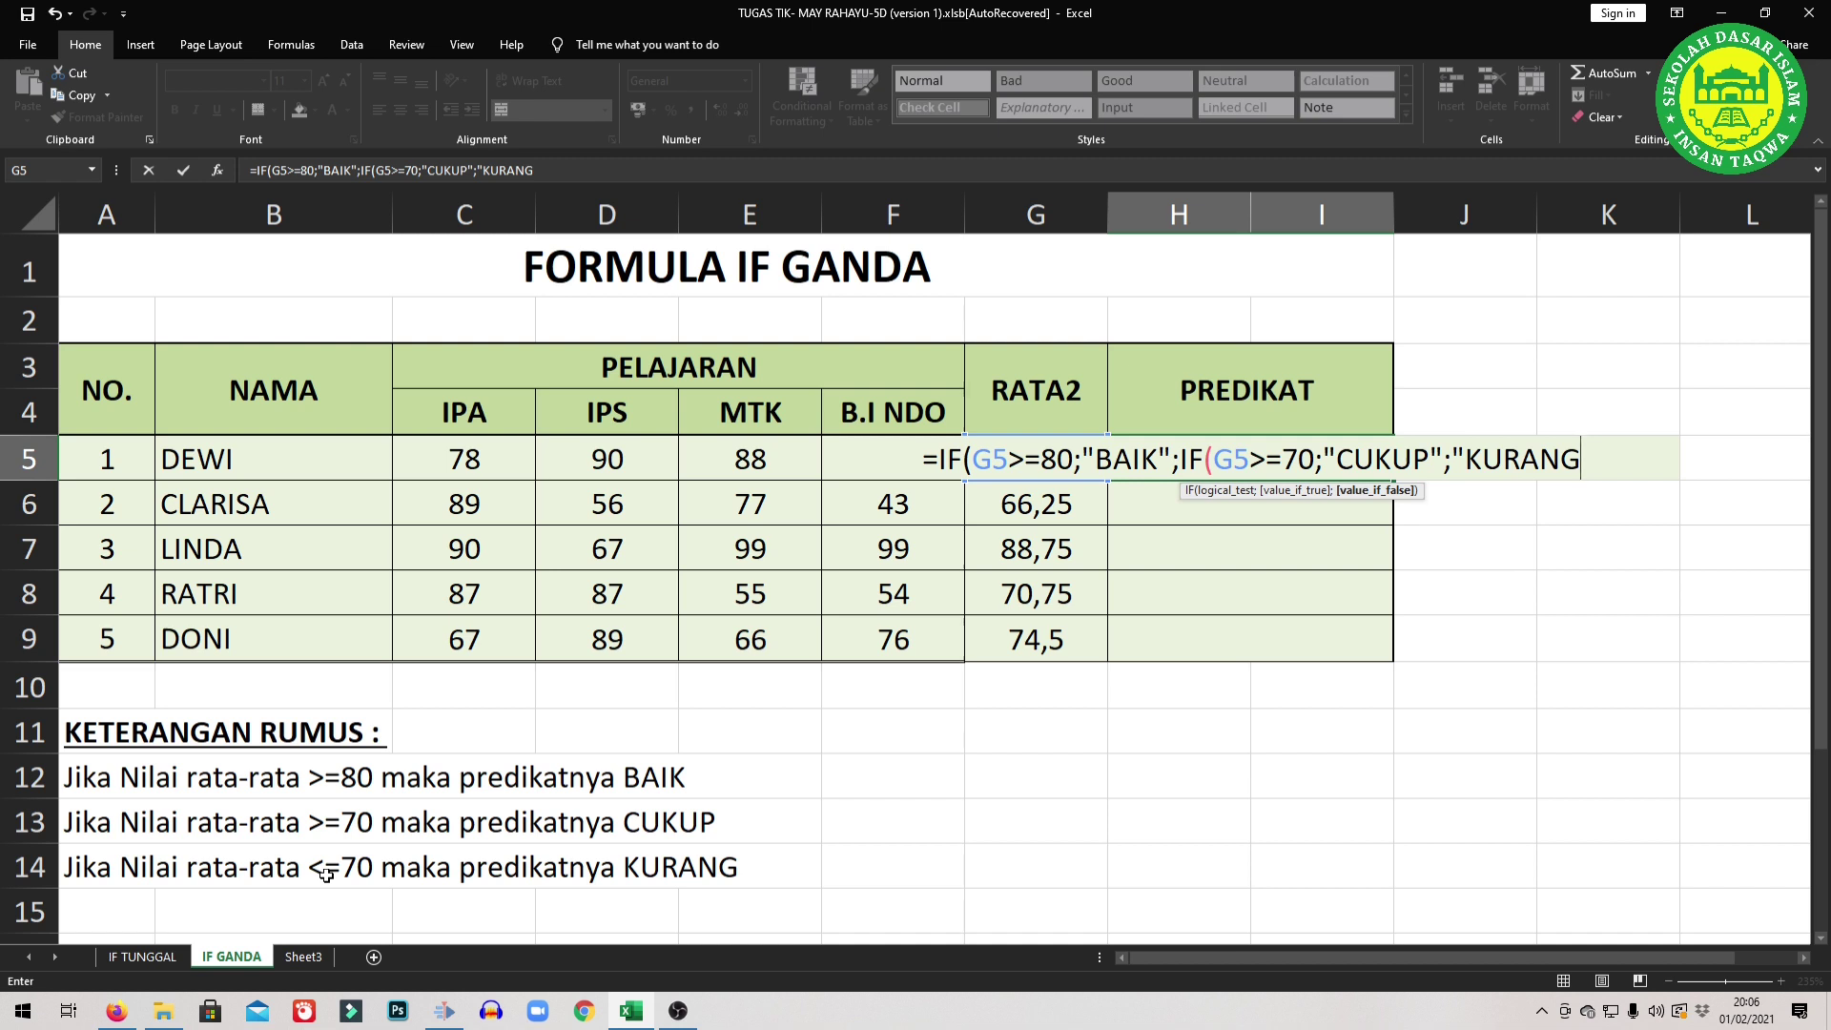
text(")
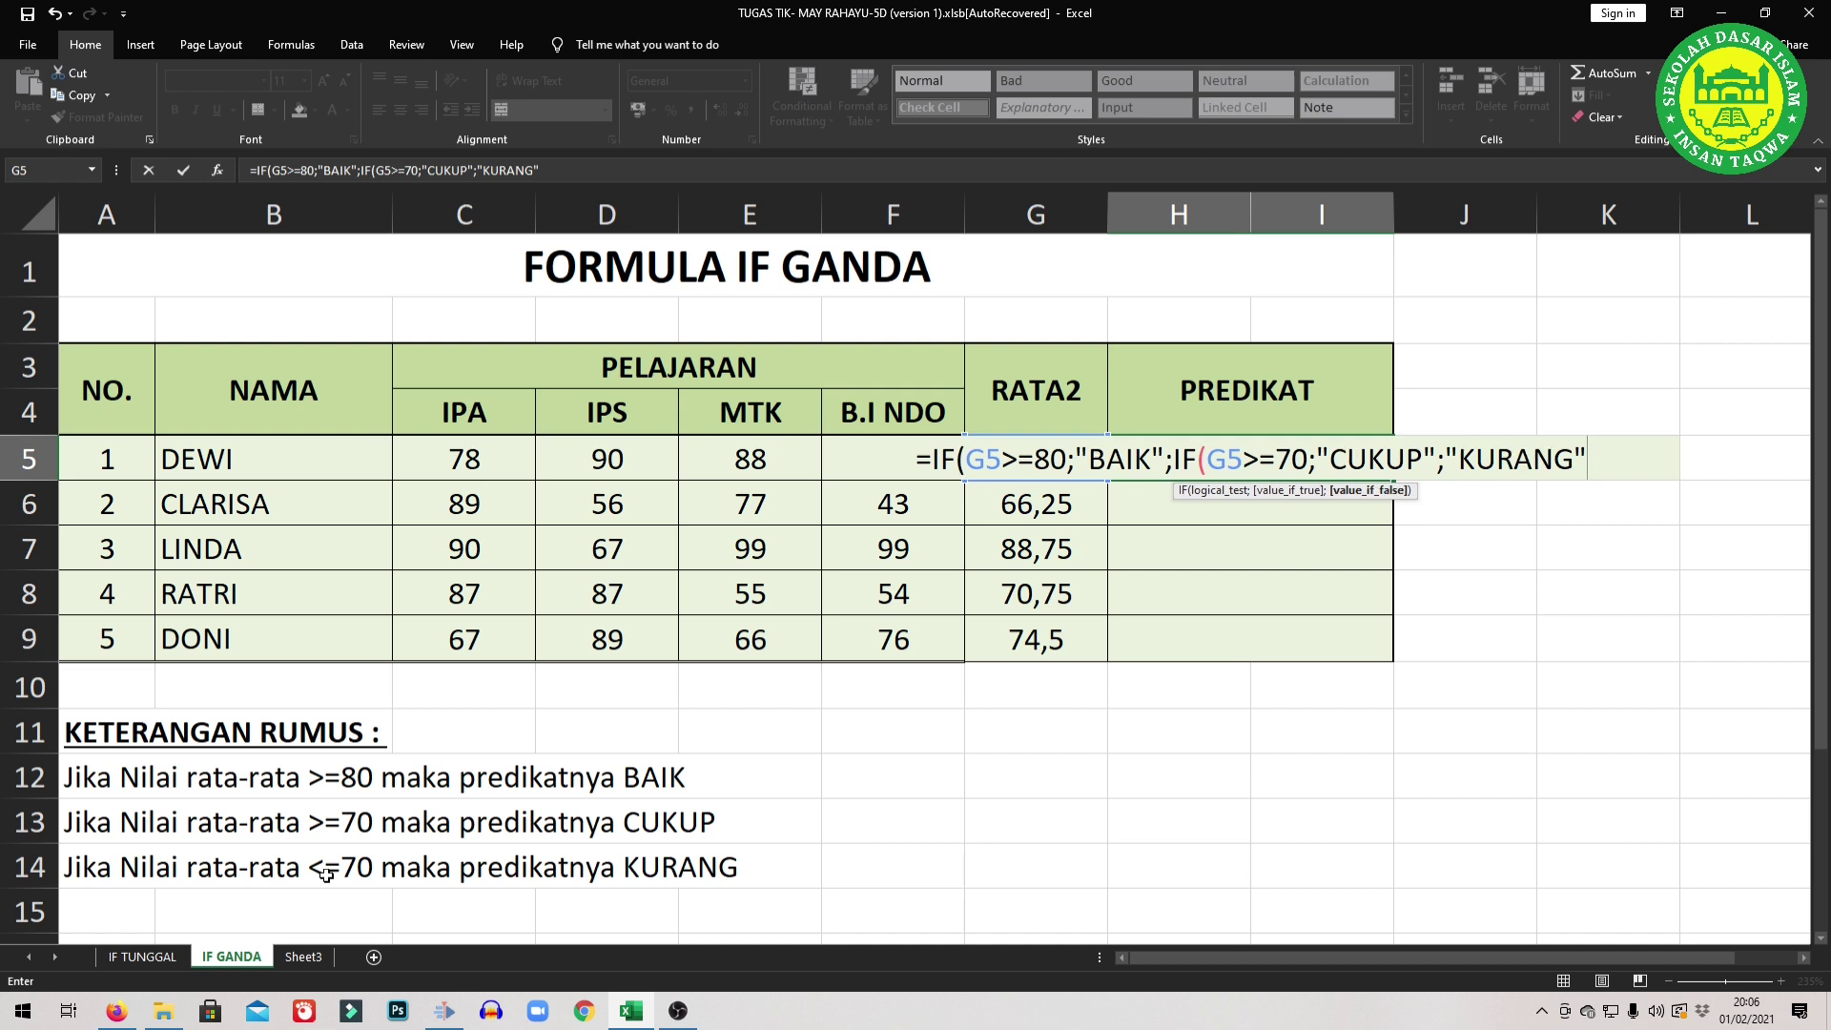
text())
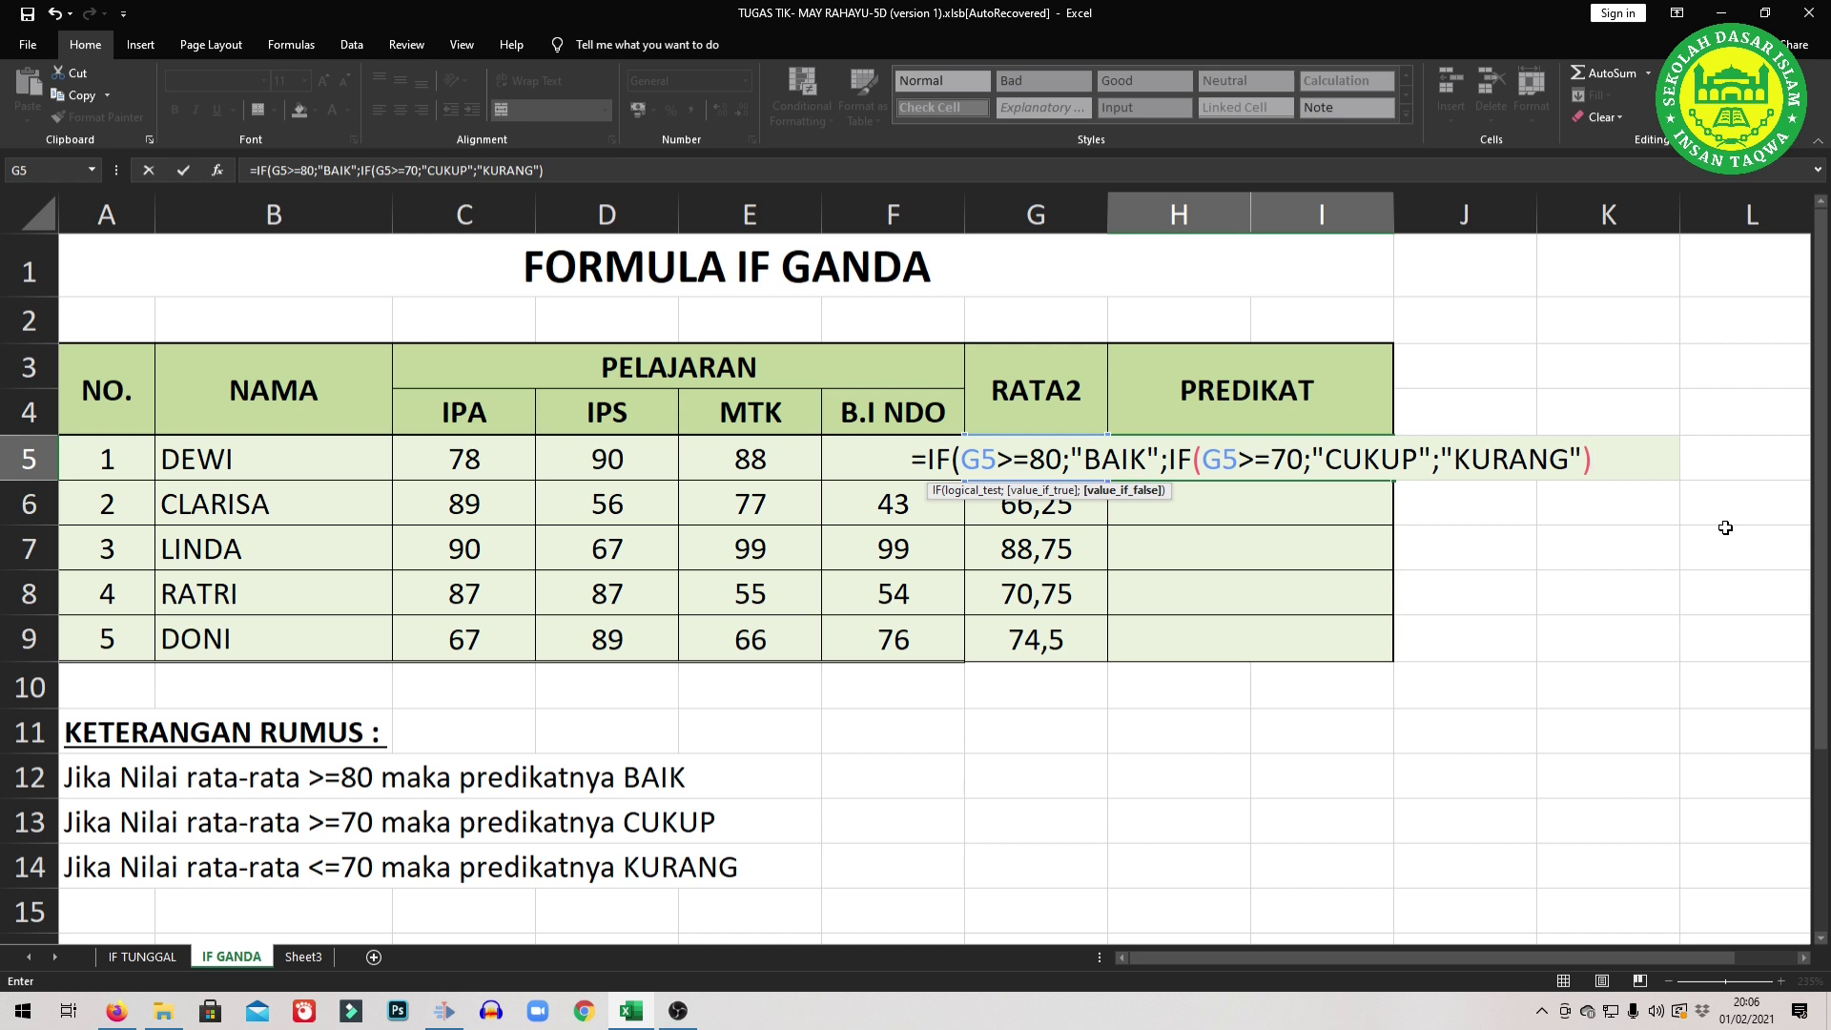
text())
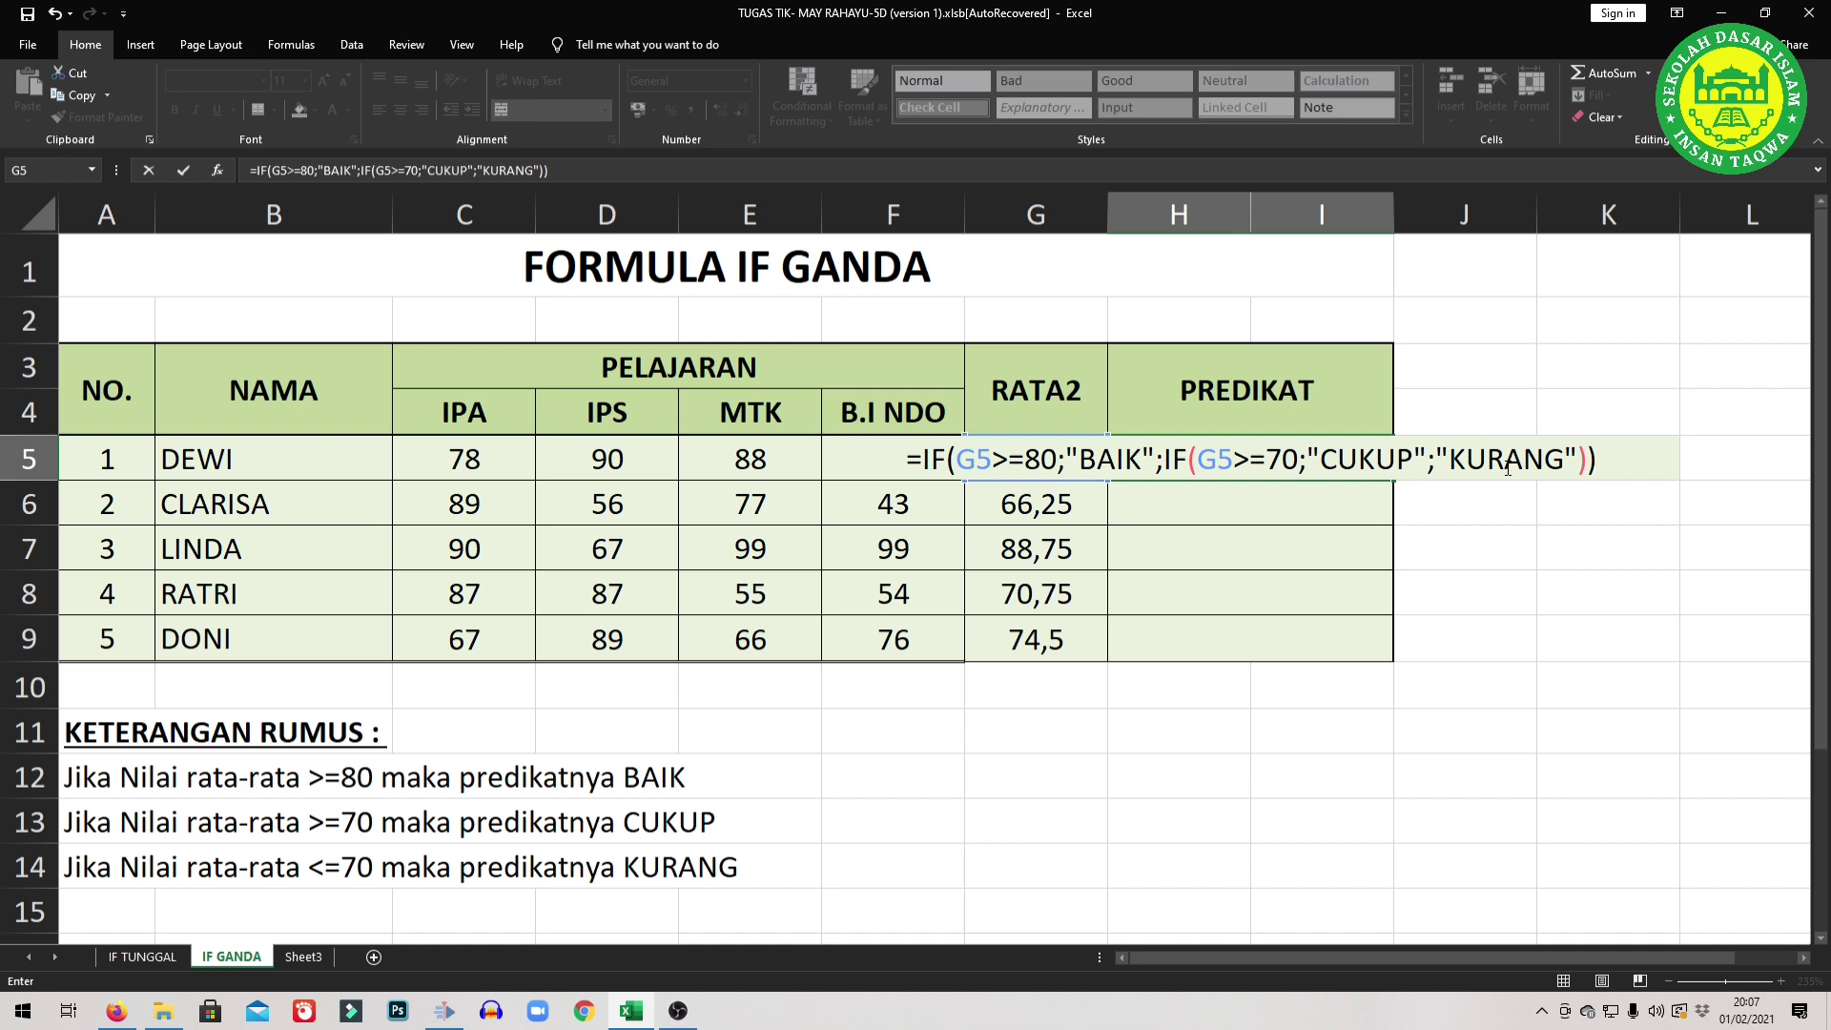
key(Return)
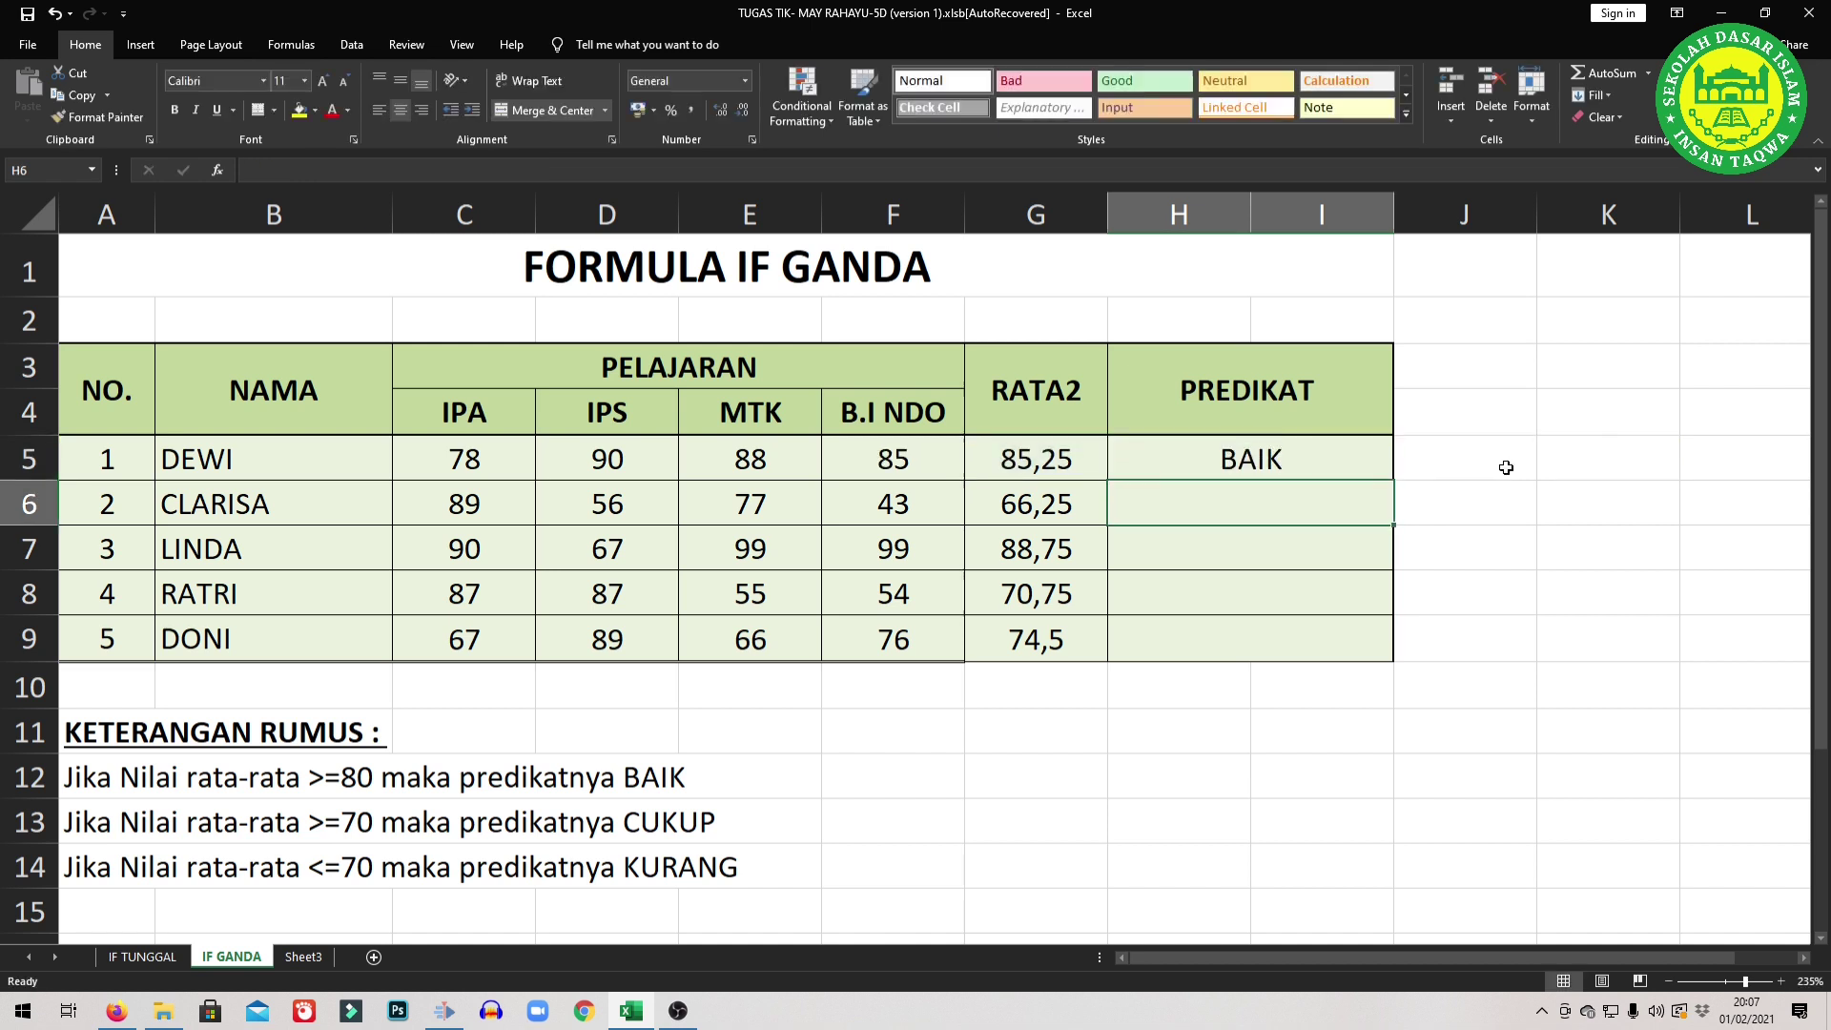
click(1299, 461)
drag(1396, 484, 1396, 645)
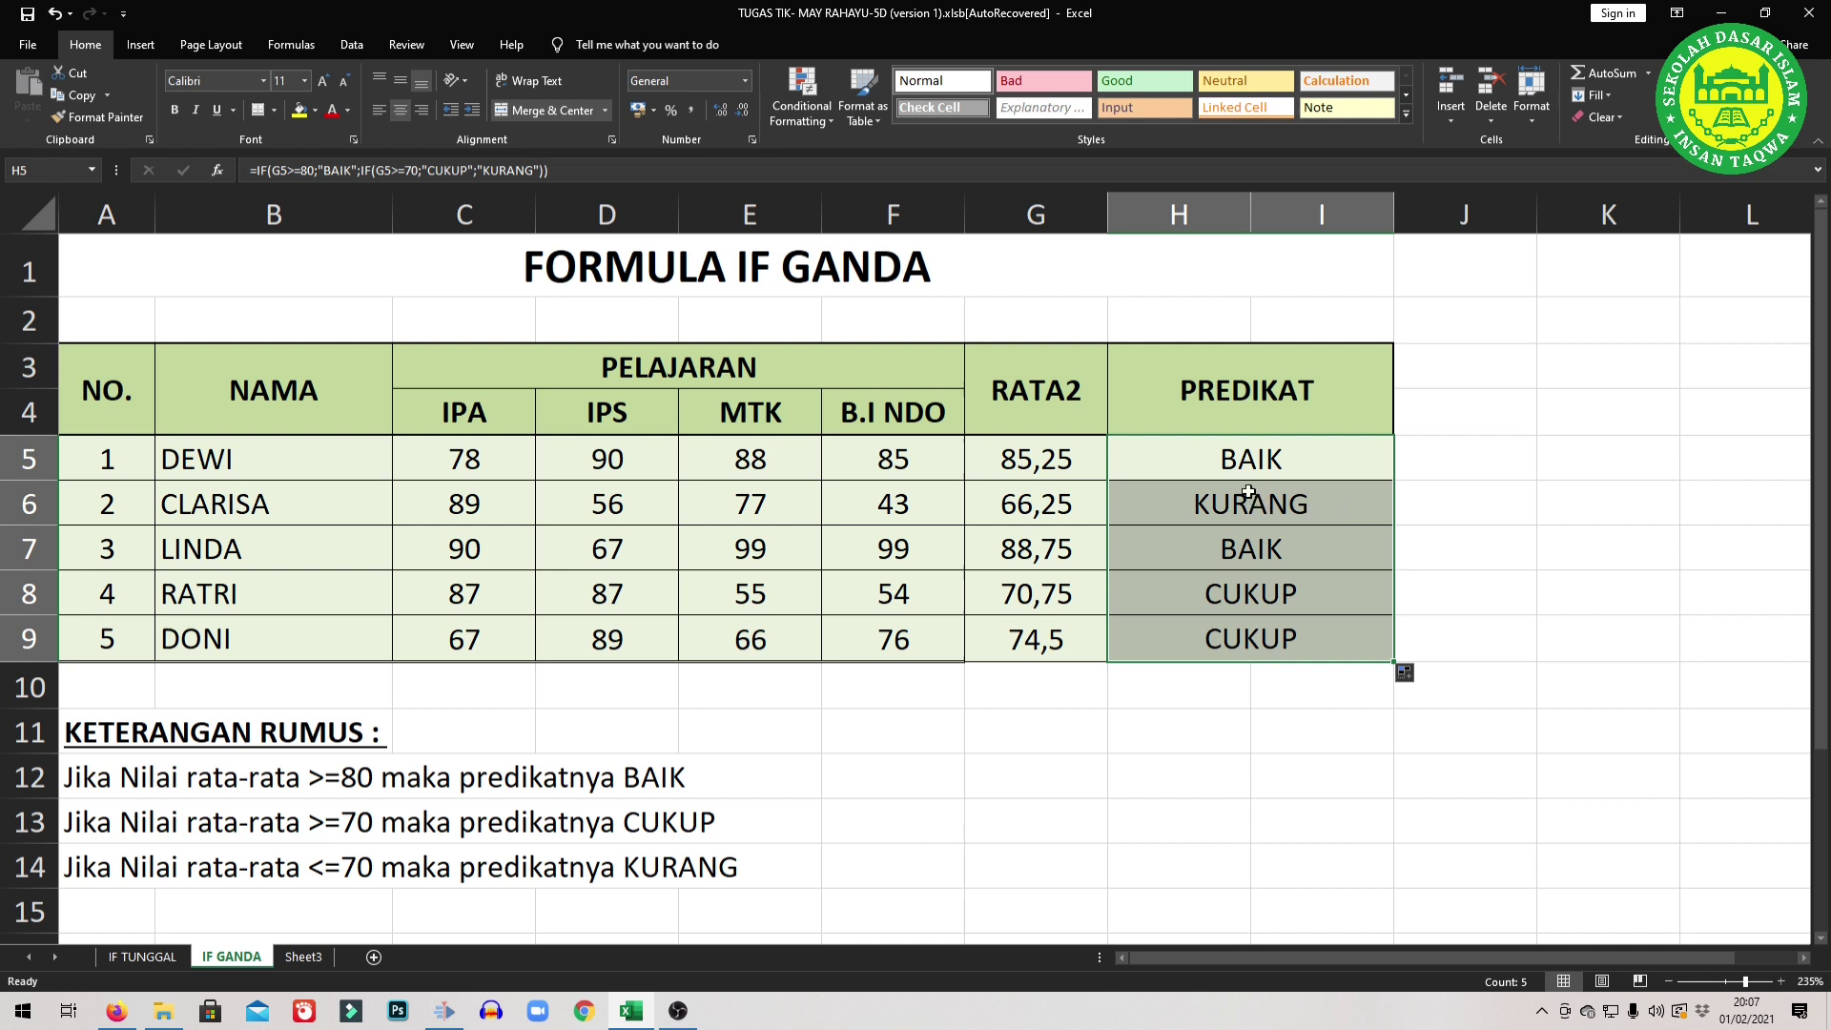
Review the PREDIKAT formulas and results in H5 to H9 against the KETERANGAN RUMUS rules.
click(1196, 467)
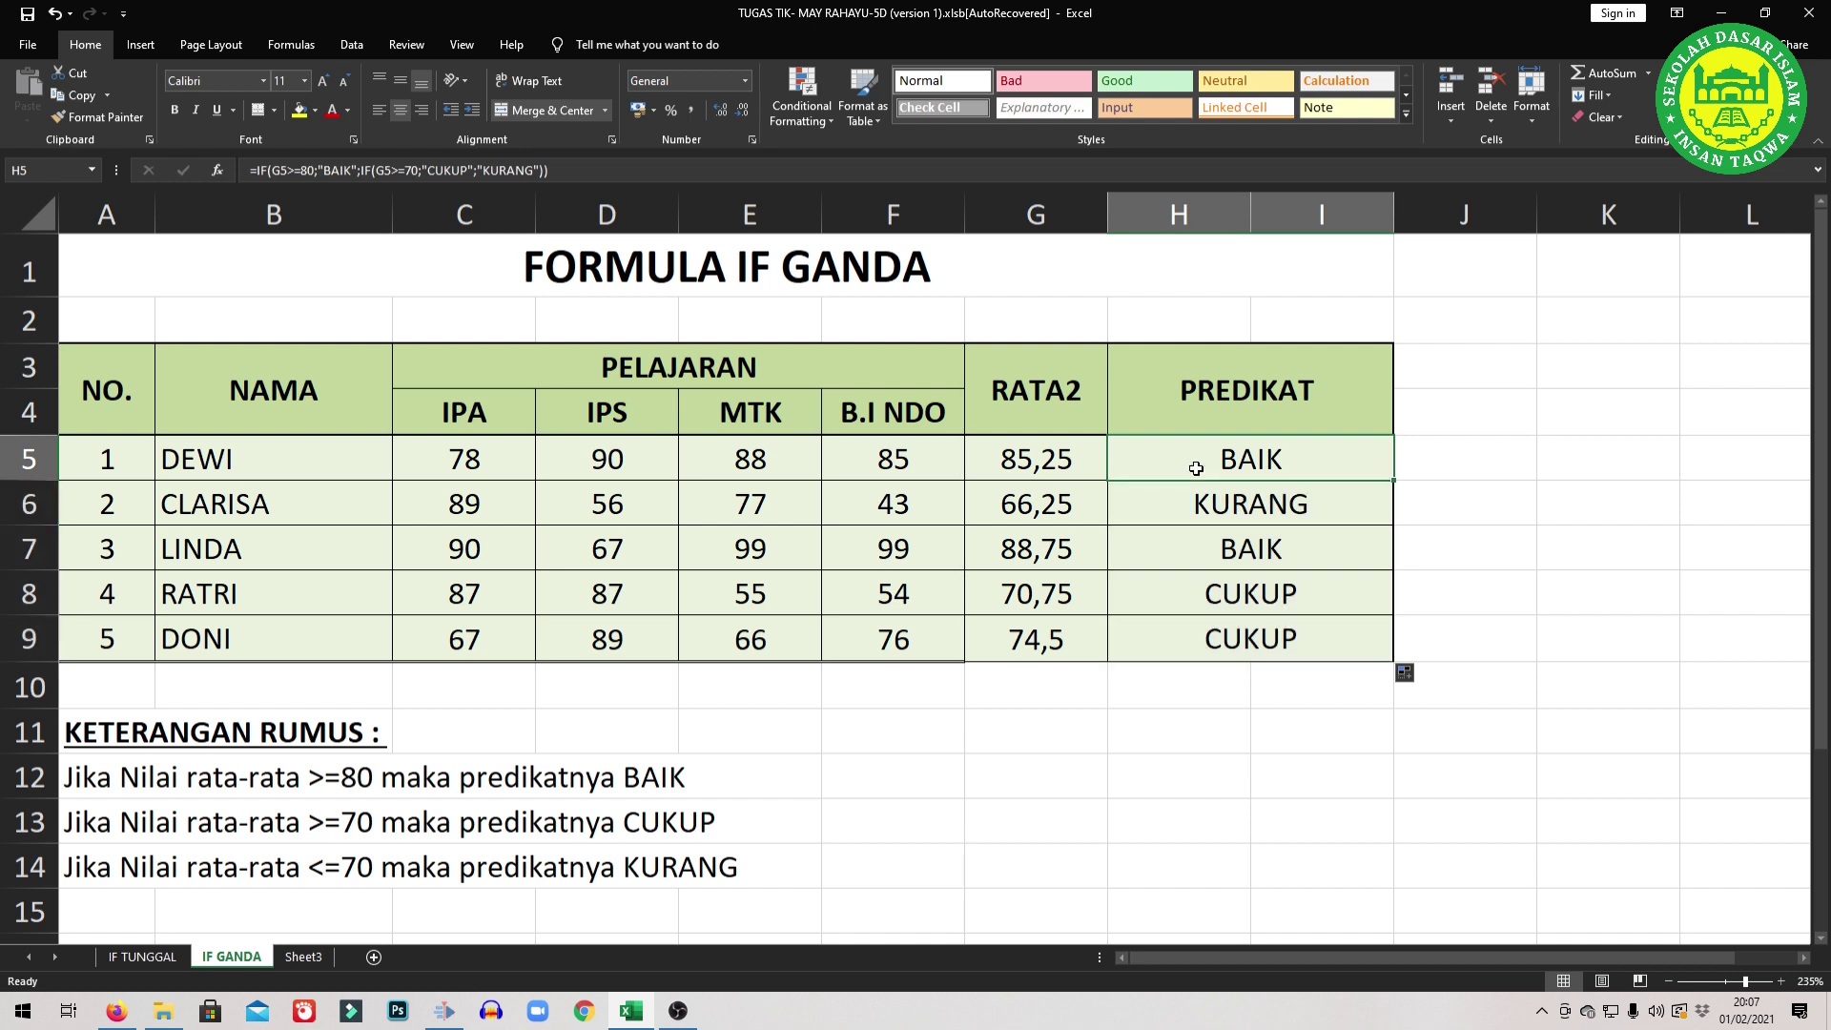
click(1258, 512)
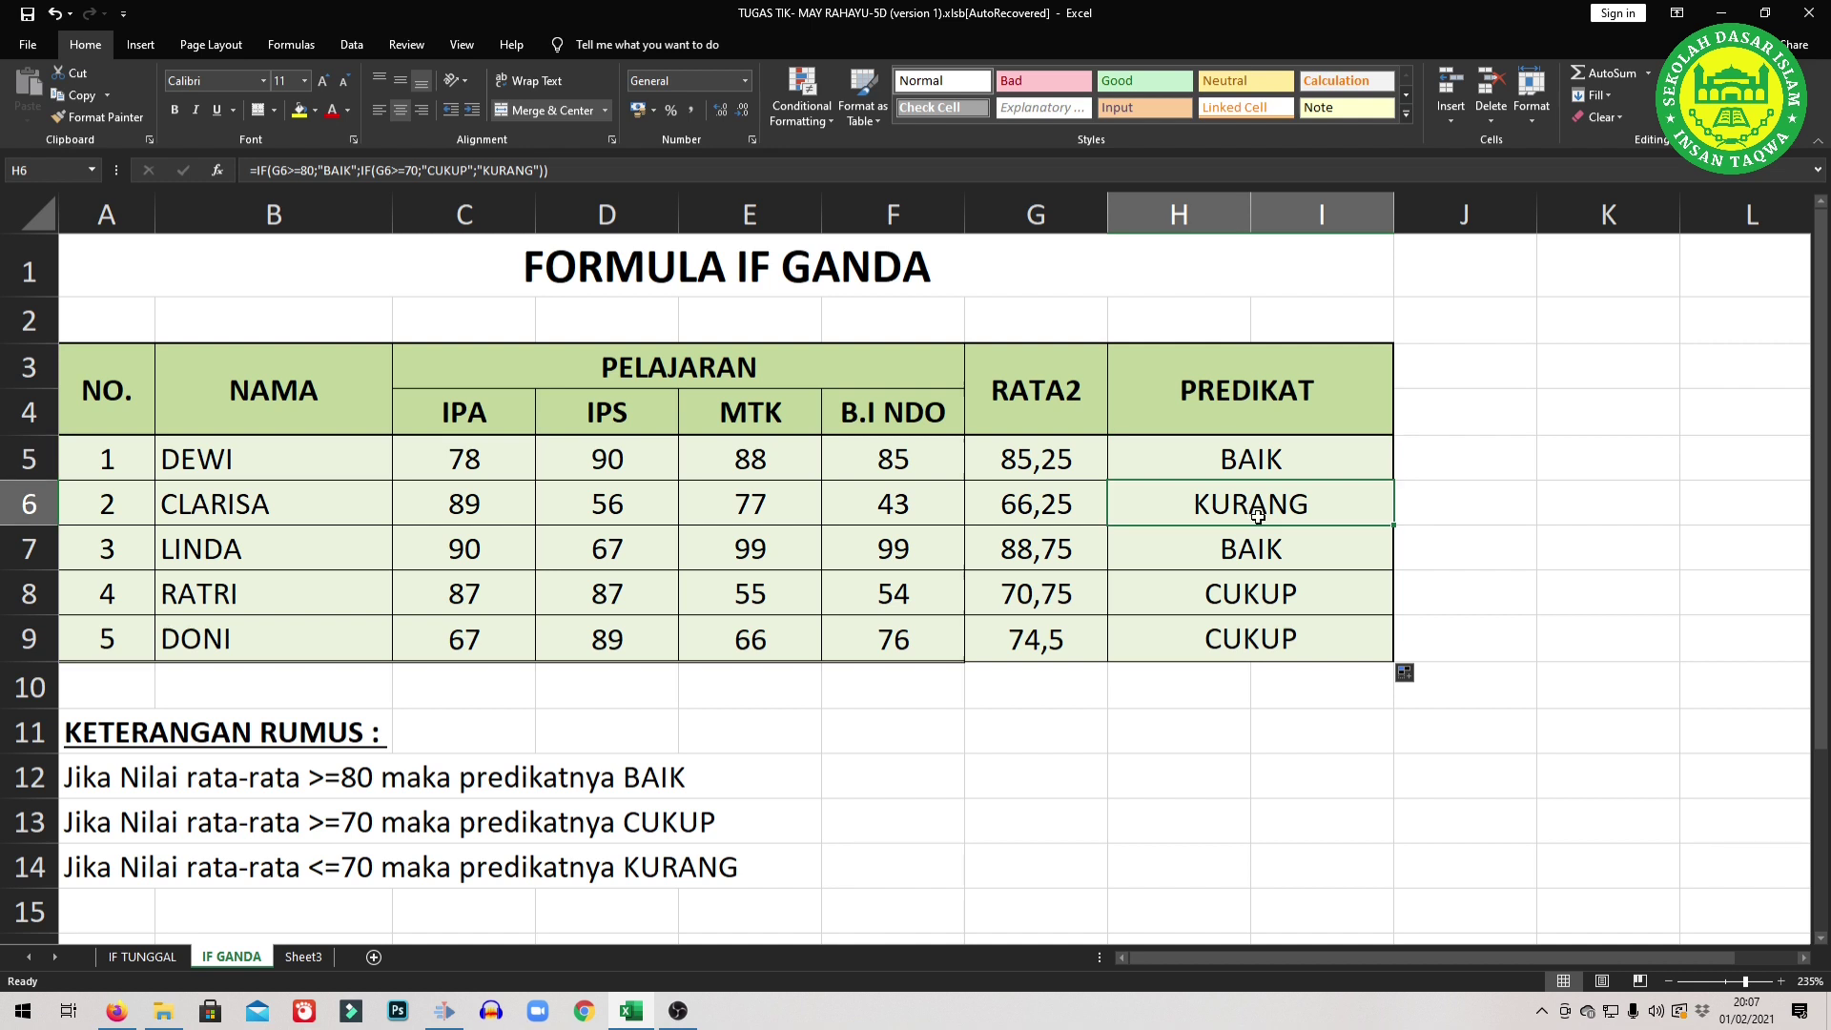
click(1254, 555)
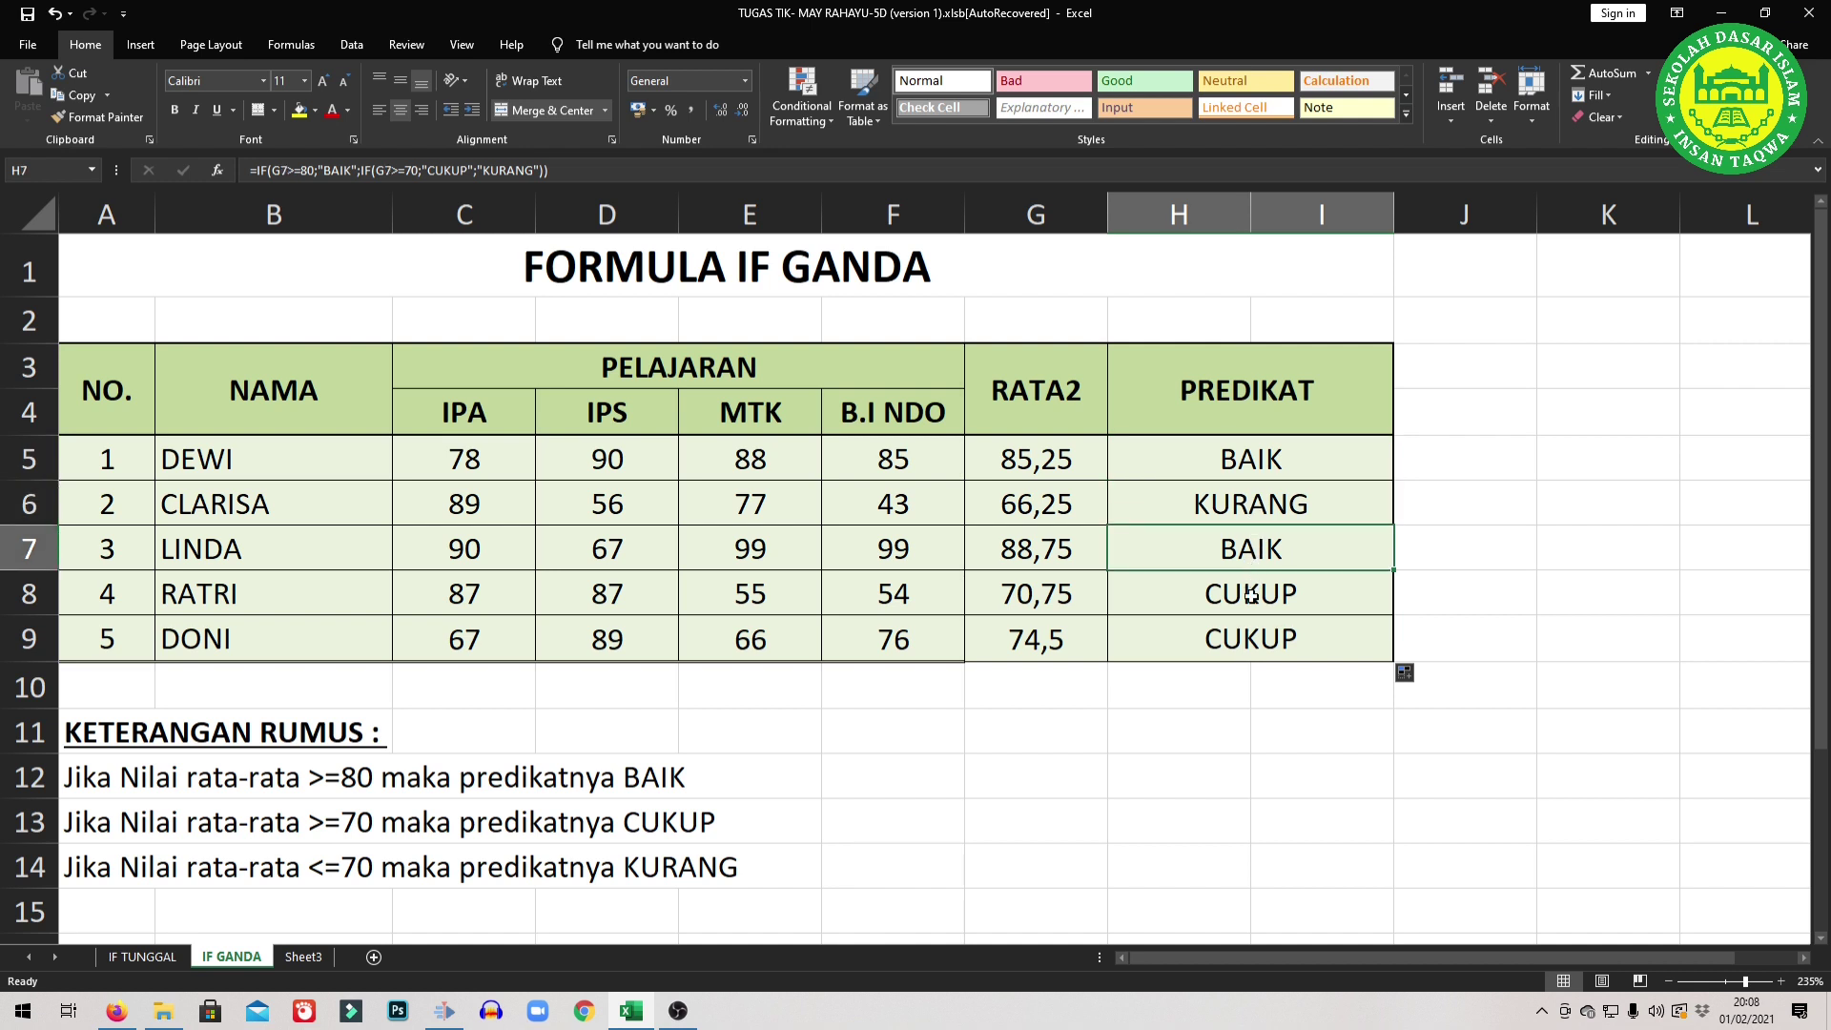
click(1252, 596)
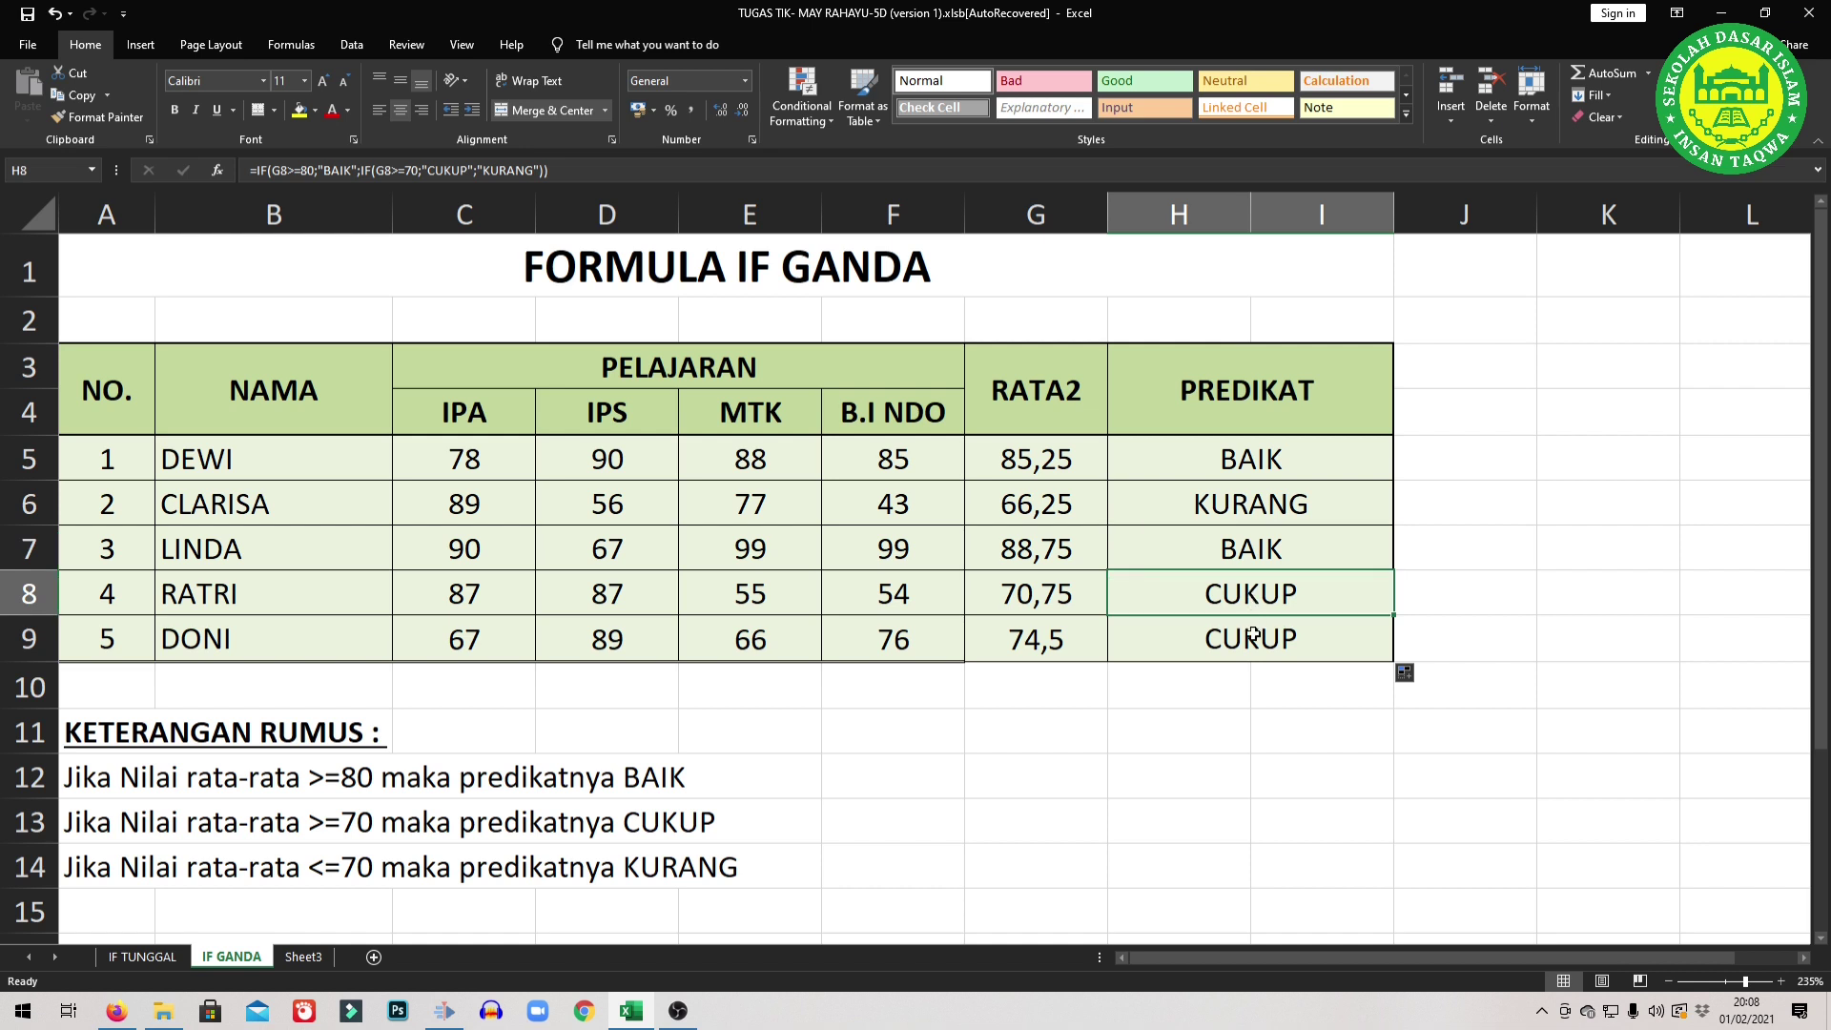
click(1255, 641)
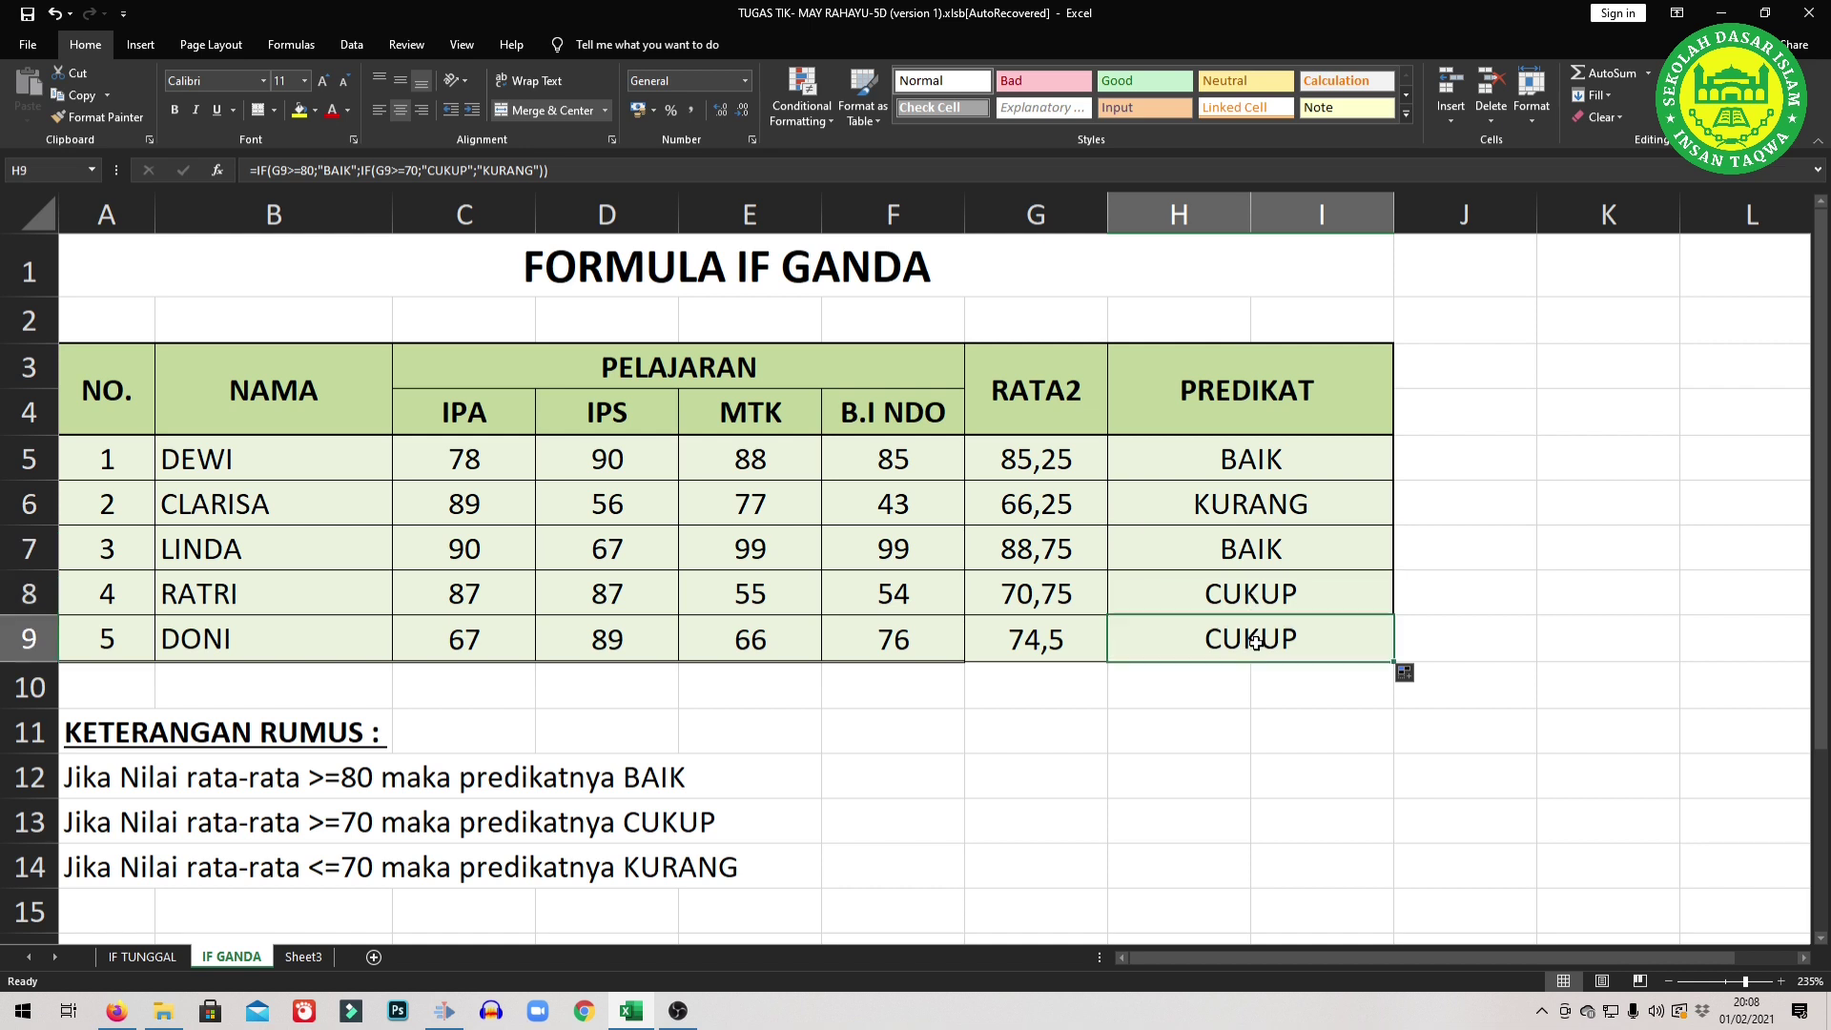
click(1194, 688)
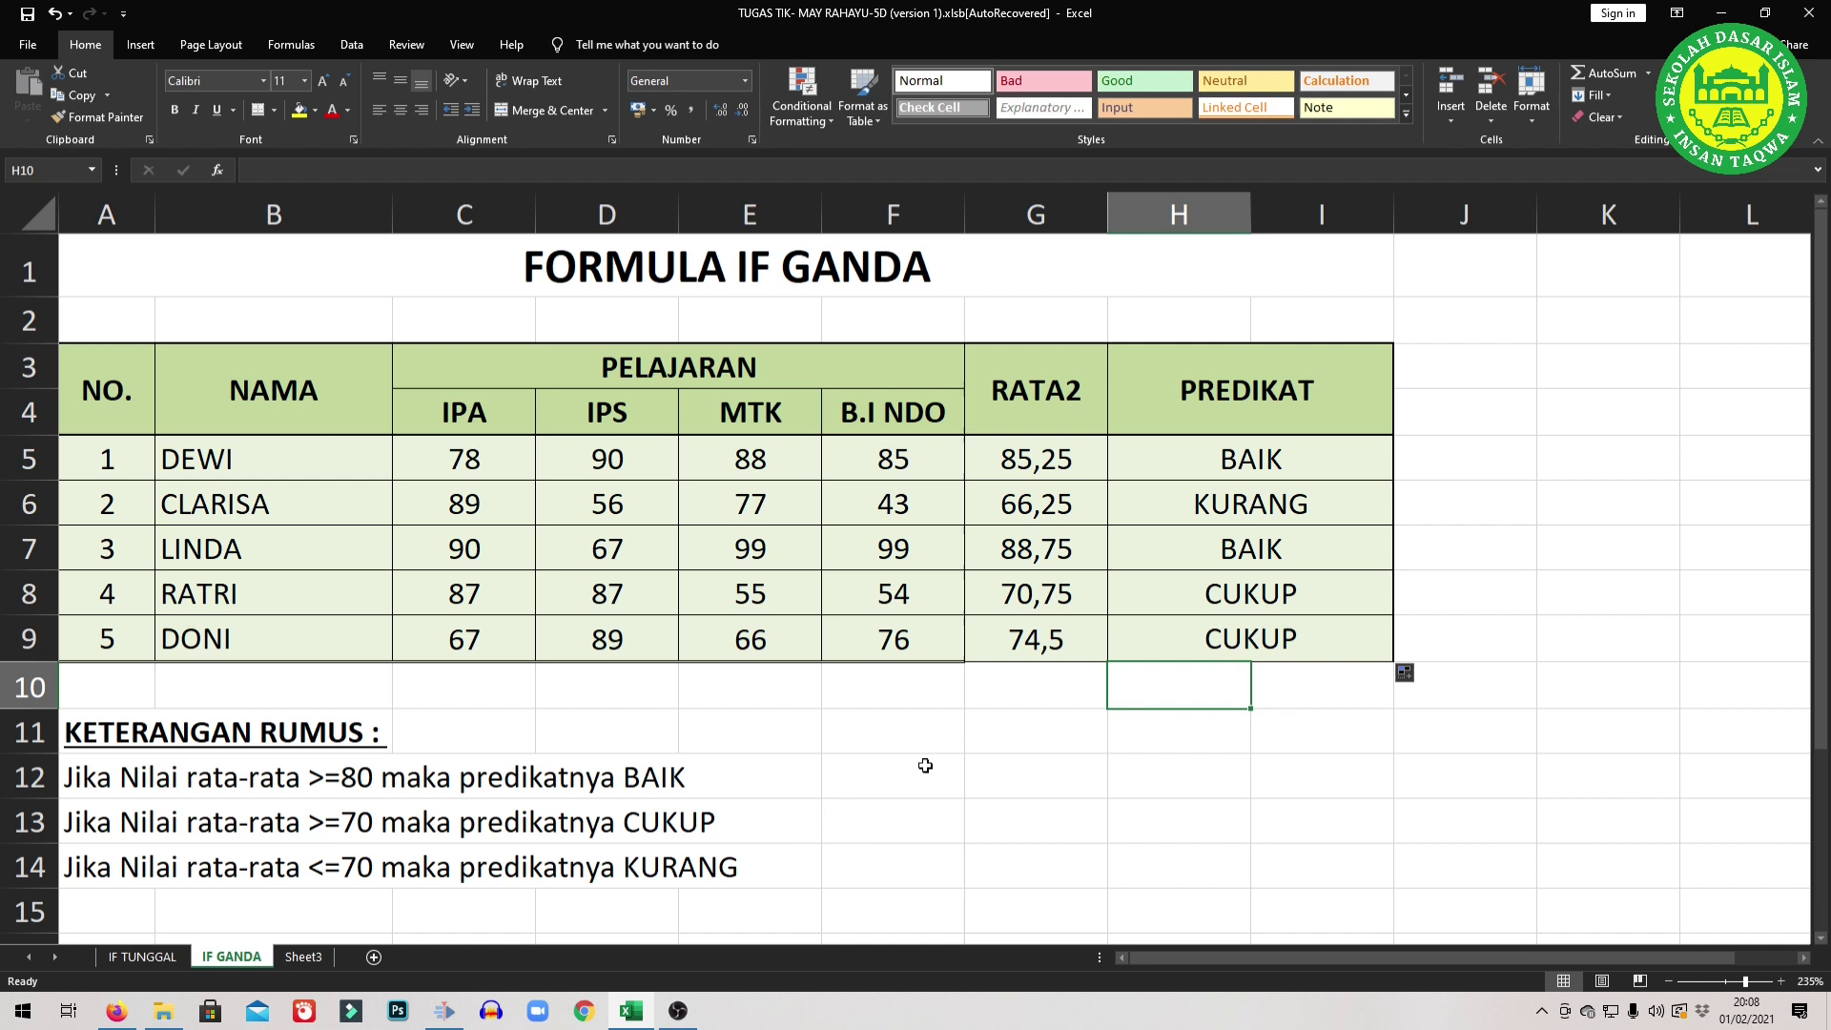
click(888, 748)
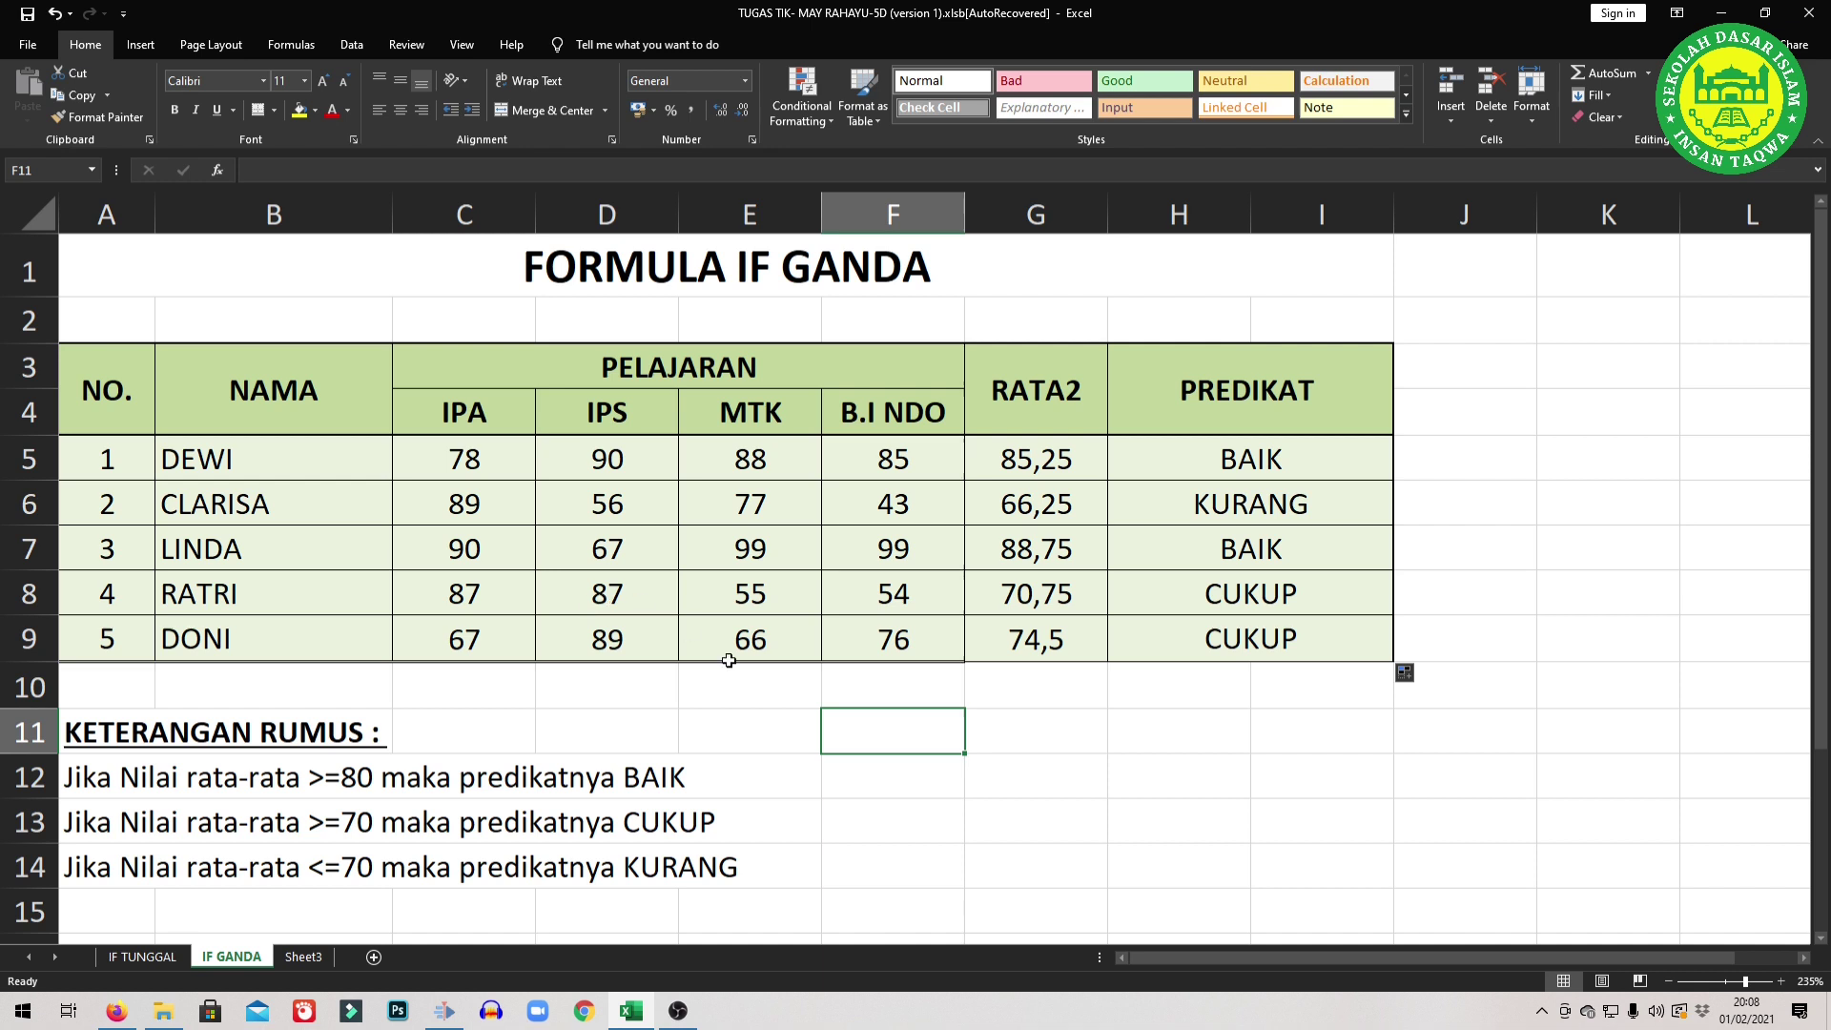
drag(157, 274, 953, 868)
click(976, 813)
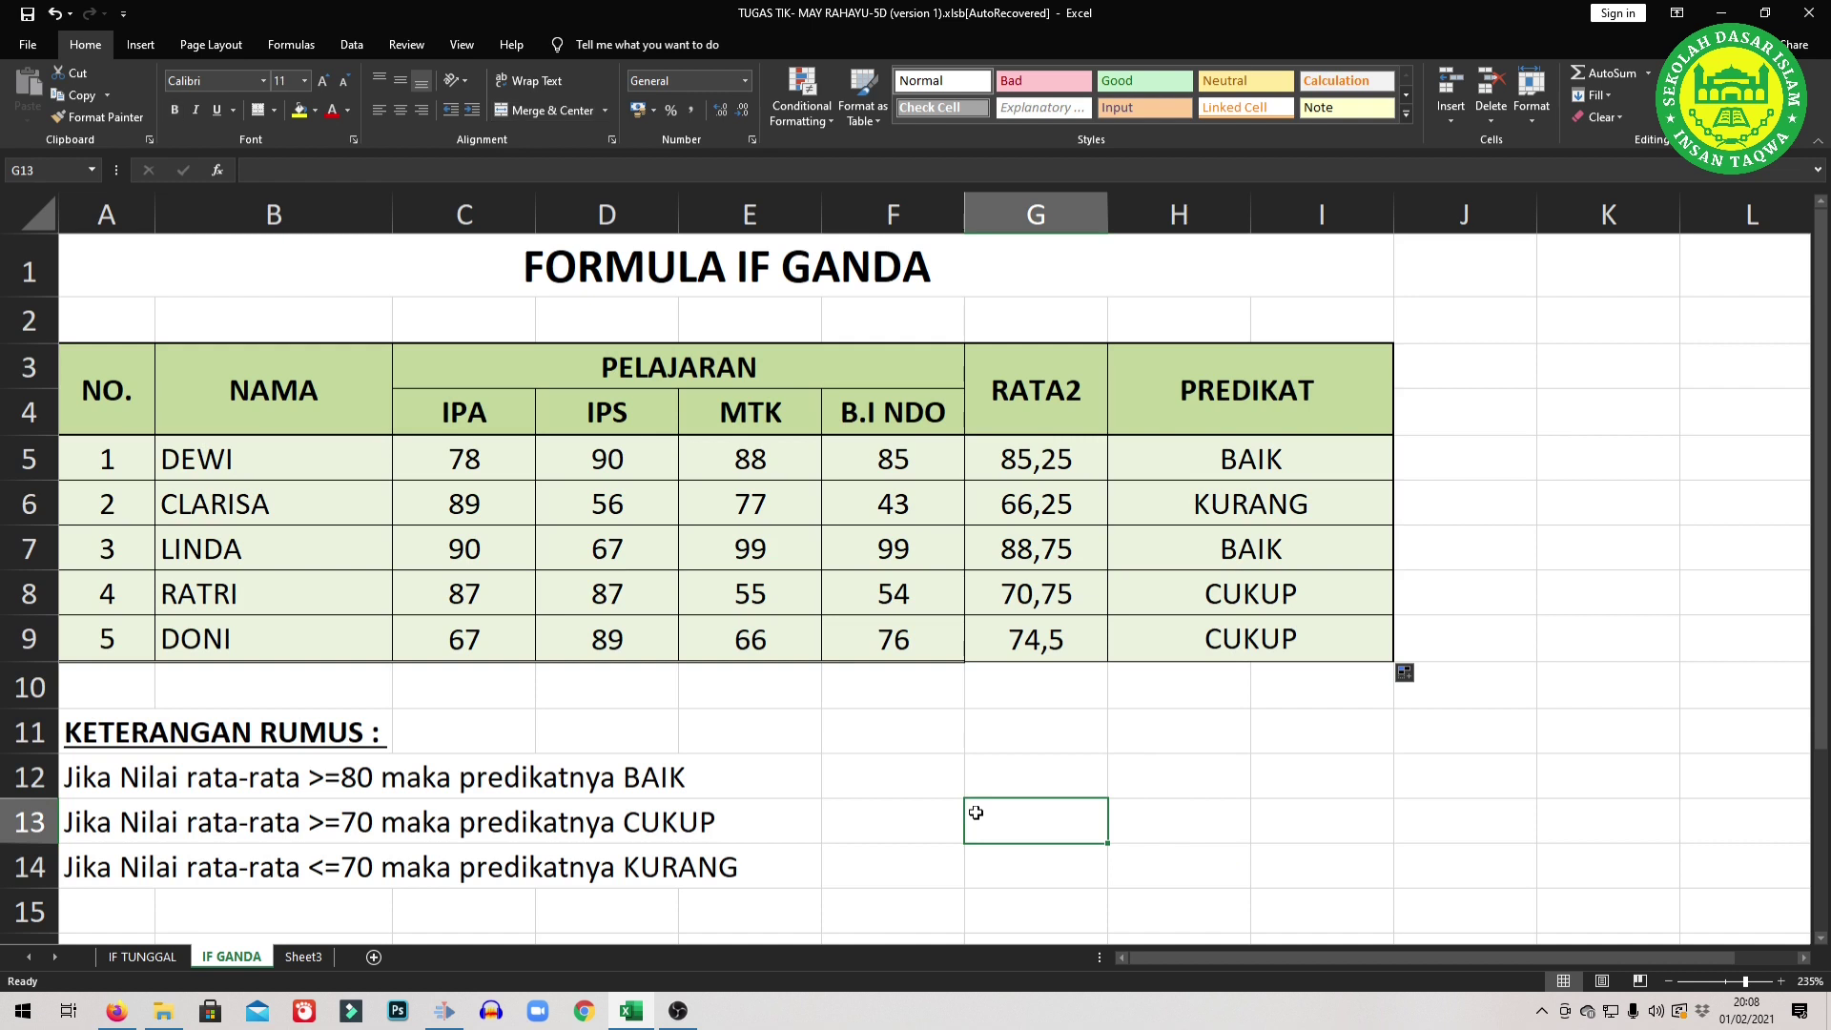
drag(1171, 472, 1181, 627)
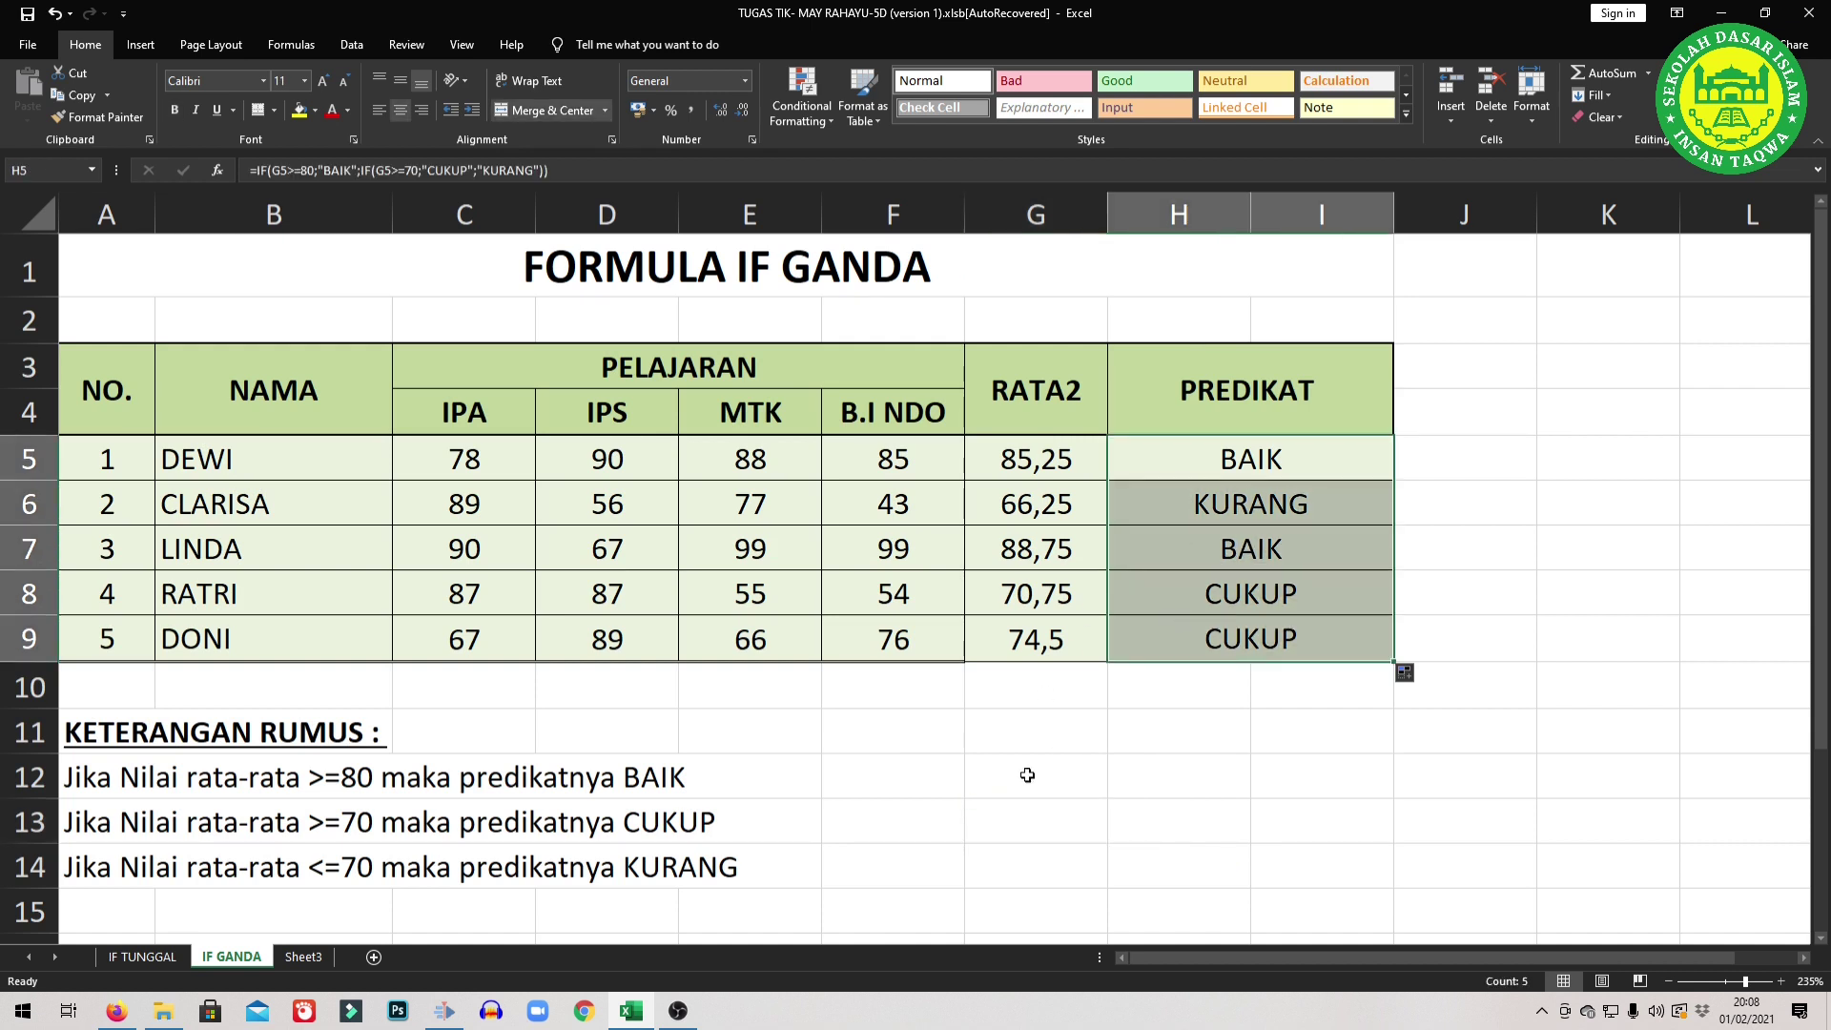
click(897, 775)
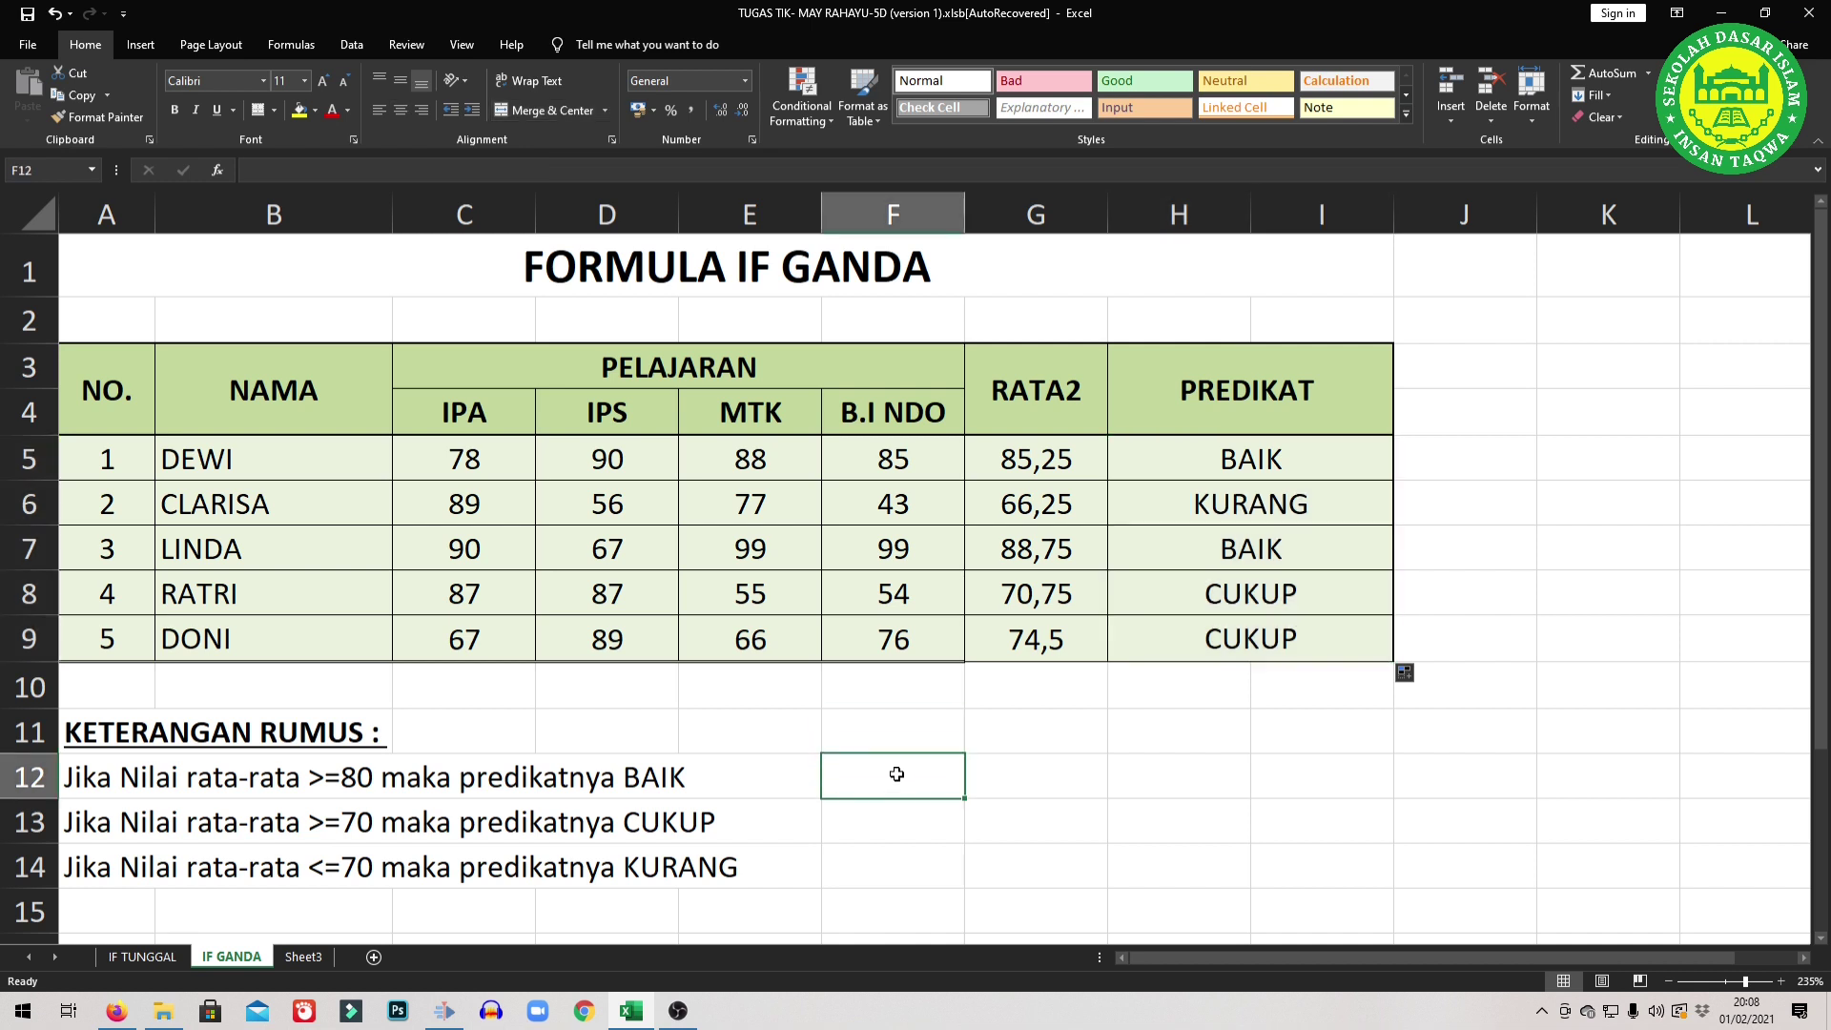